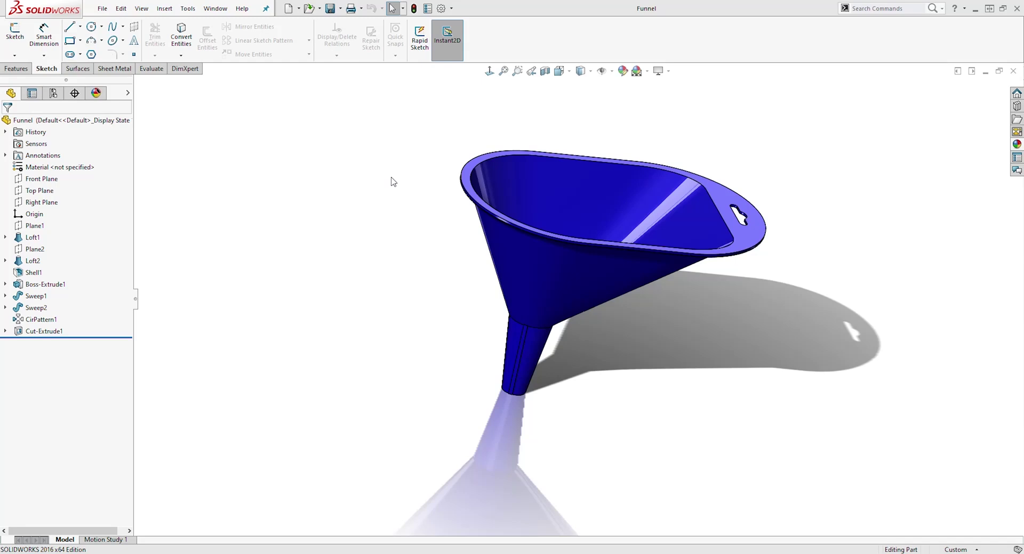
Close the open funnel model and create a new part document
middle_click_drag(418, 168, 338, 219)
key("ctrl+w")
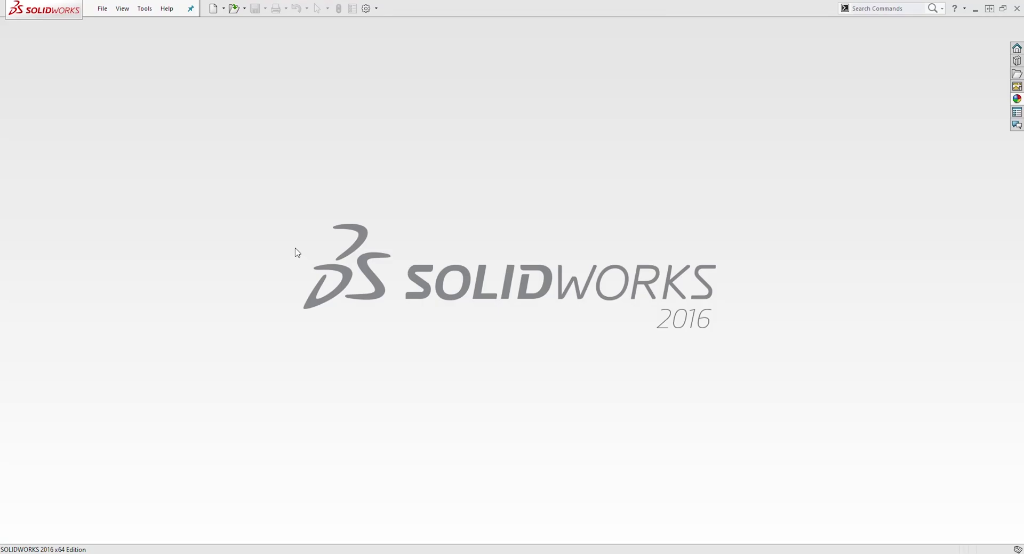
left_click(213, 8)
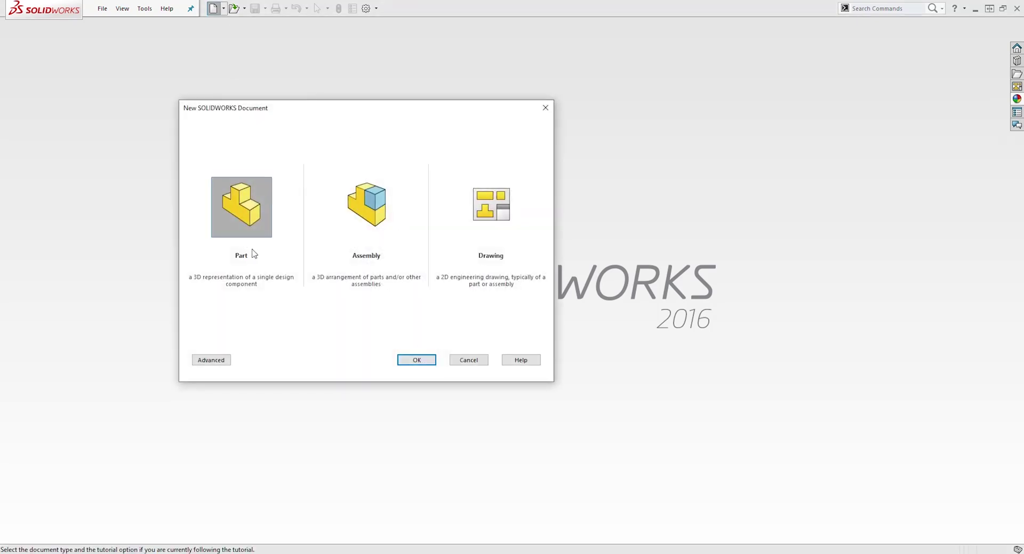
left_click(414, 361)
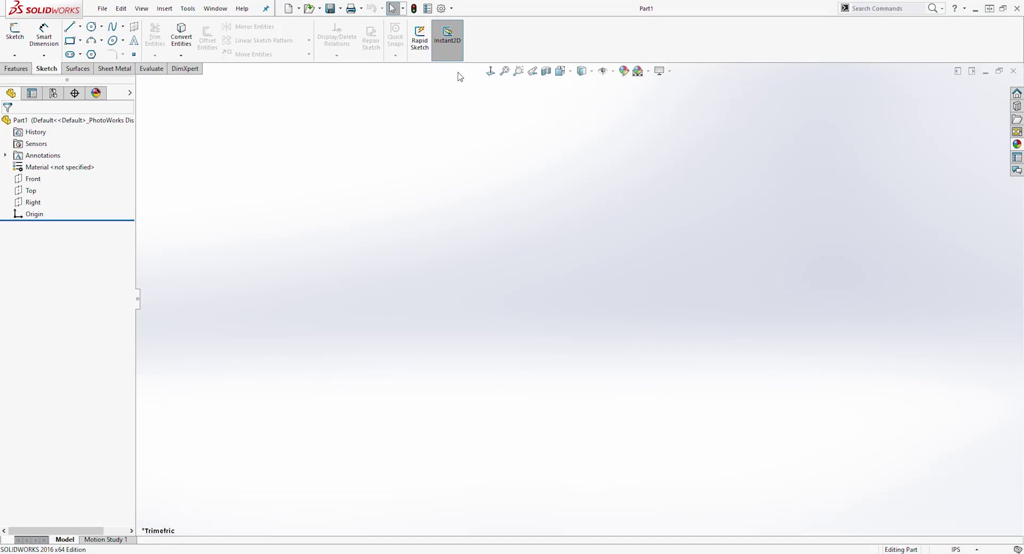
Set the new part's document units to MMGS (millimeter, gram, second)
left_click(441, 10)
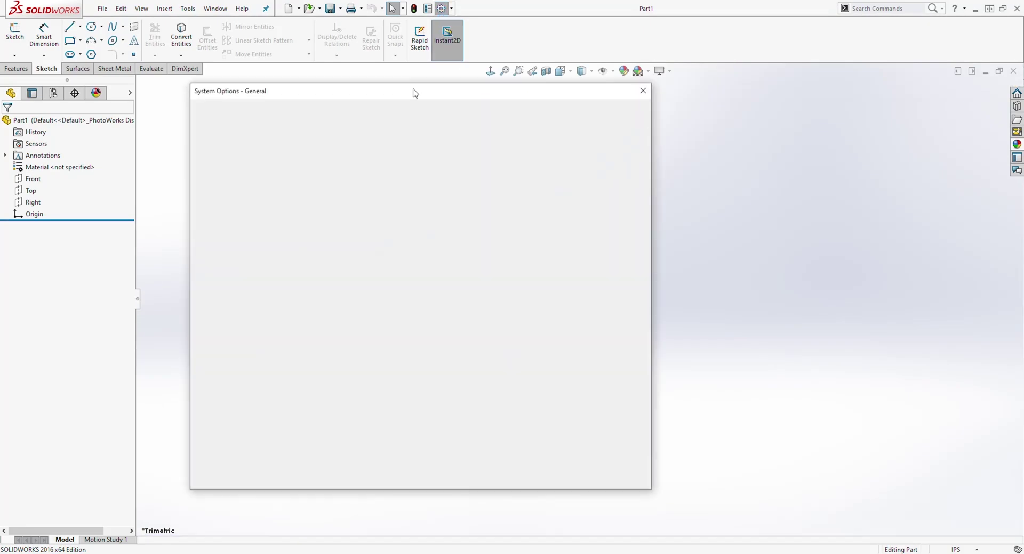
left_click(268, 114)
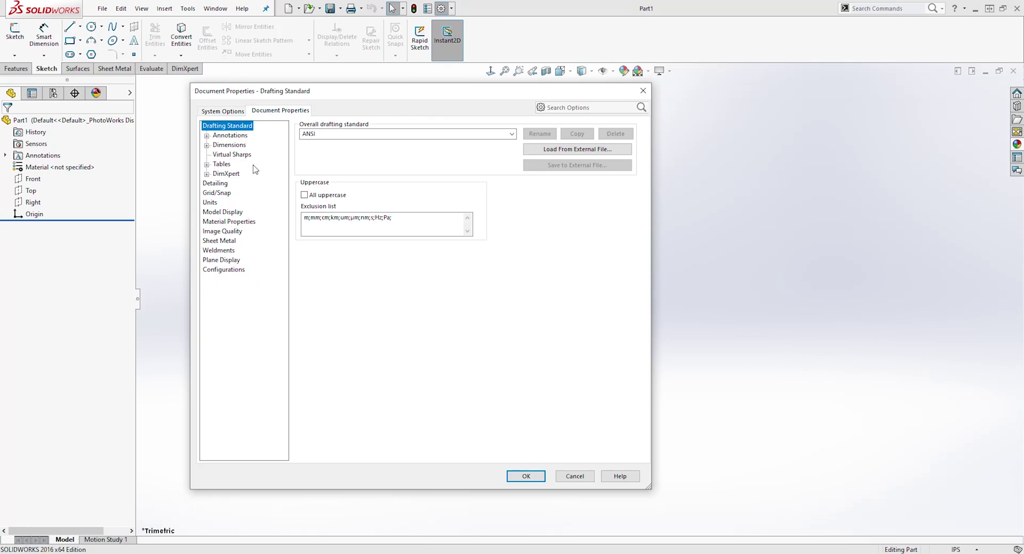
left_click(213, 202)
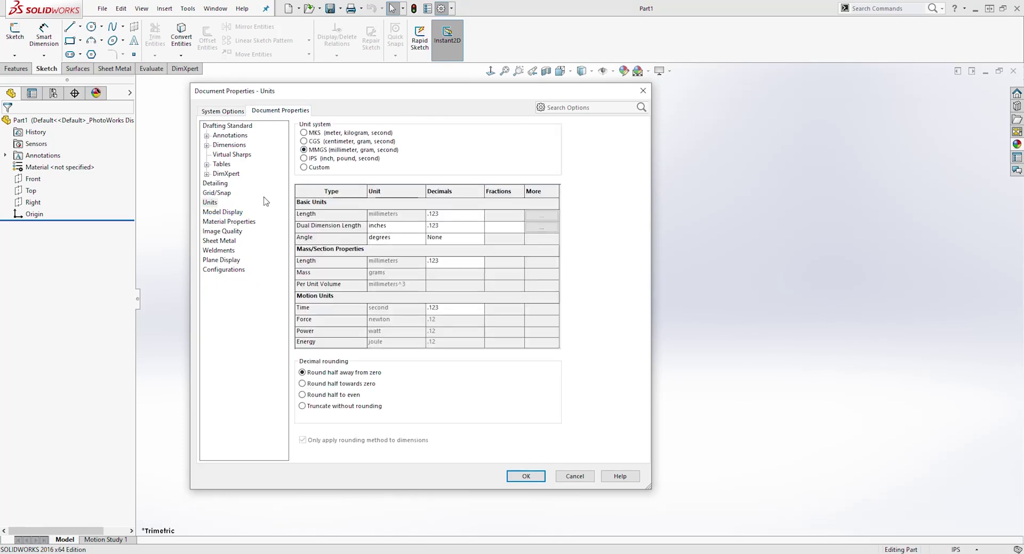
left_click(525, 477)
Start a sketch on the Top plane and draw a circle about 136 mm in diameter centred on the origin
left_click(38, 190)
left_click(14, 31)
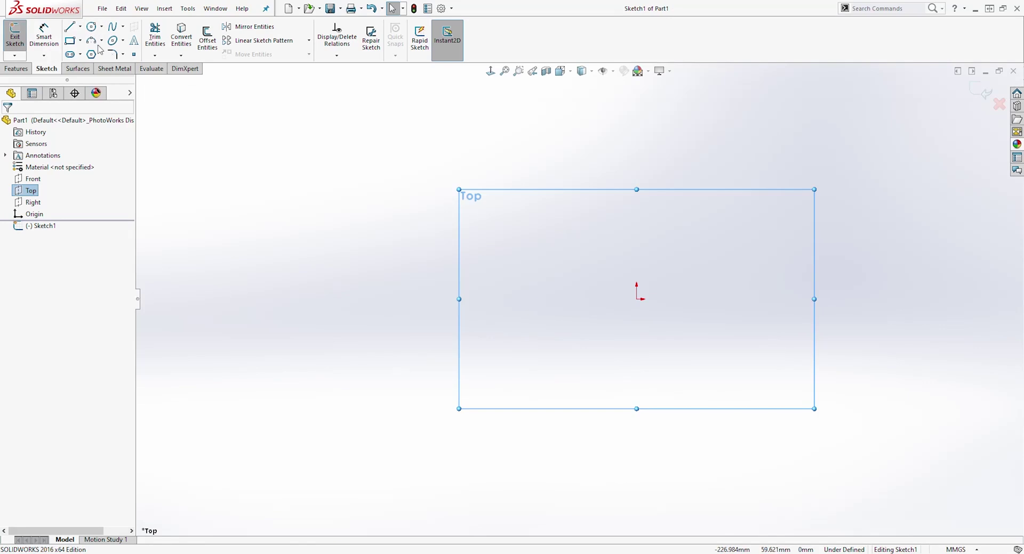
left_click(92, 27)
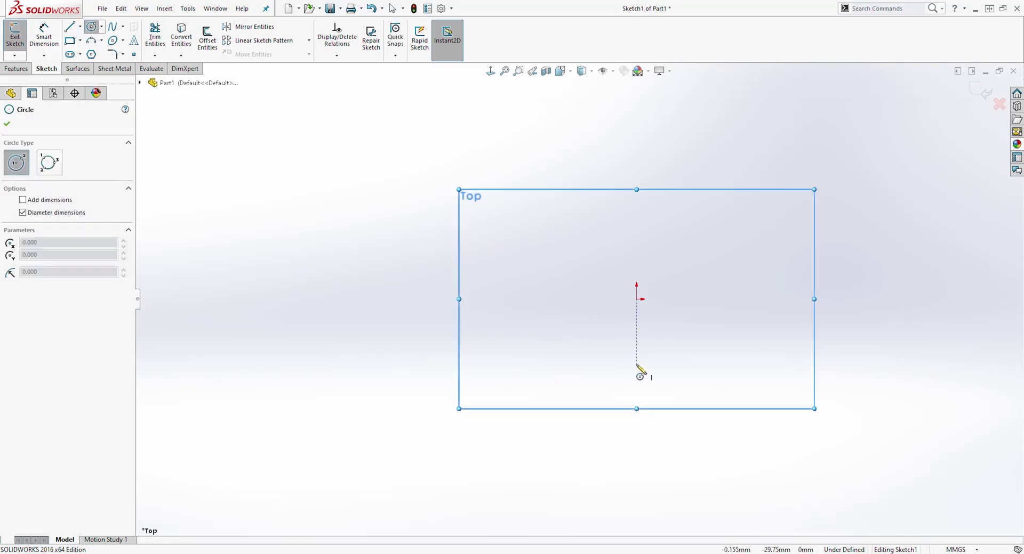
left_click(637, 299)
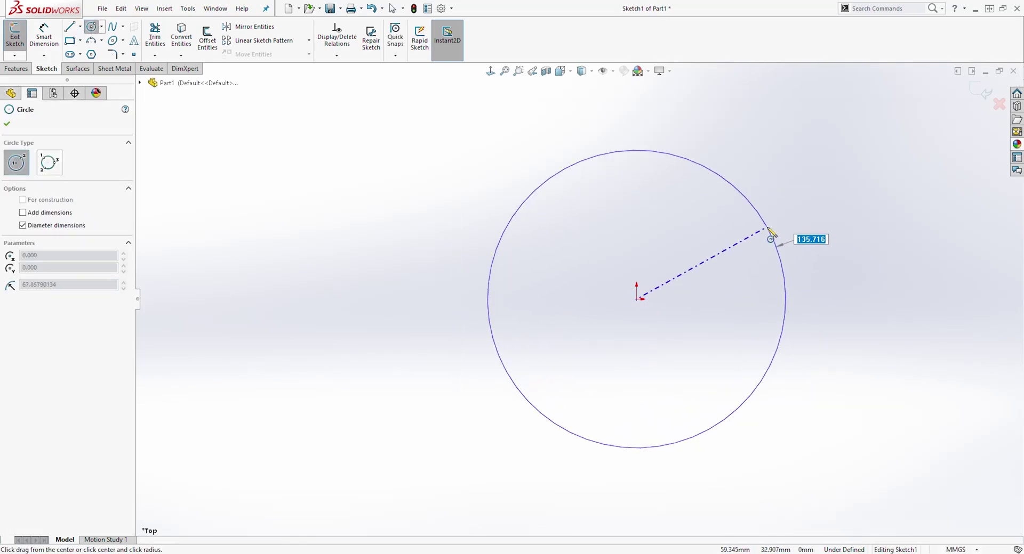
left_click(772, 232)
key("Escape")
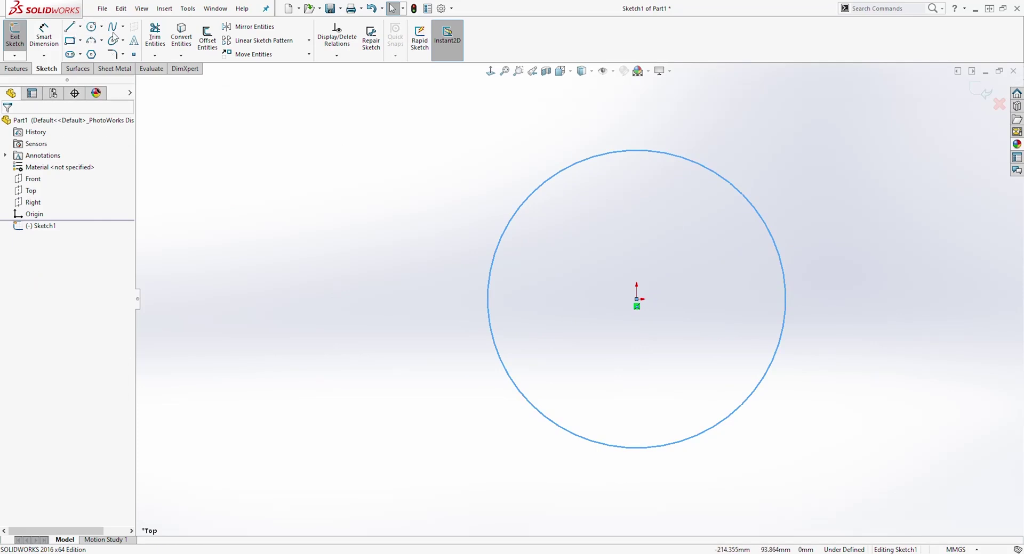
Dimension the circle's diameter to 115 mm
left_click(44, 35)
left_click(488, 277)
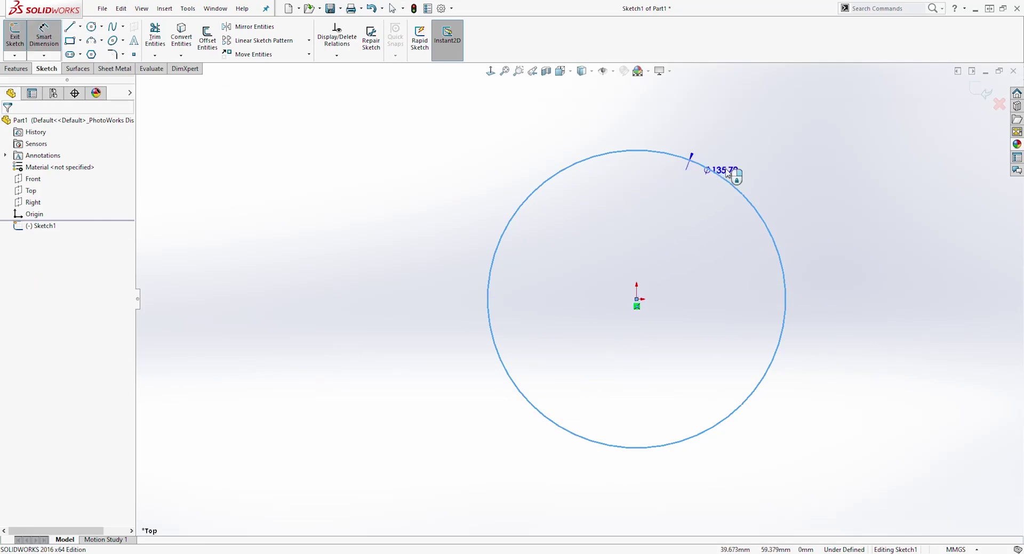
left_click(812, 140)
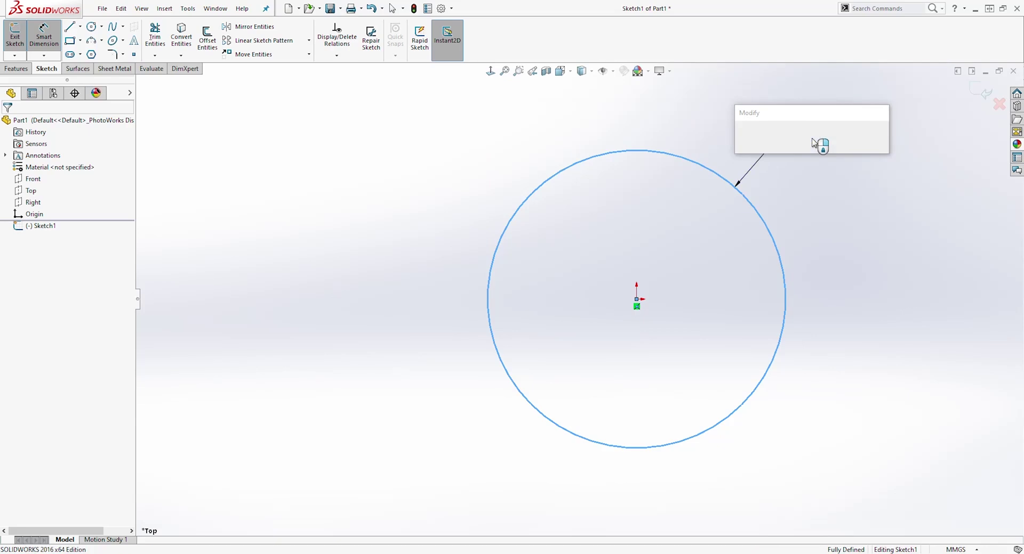
type("115")
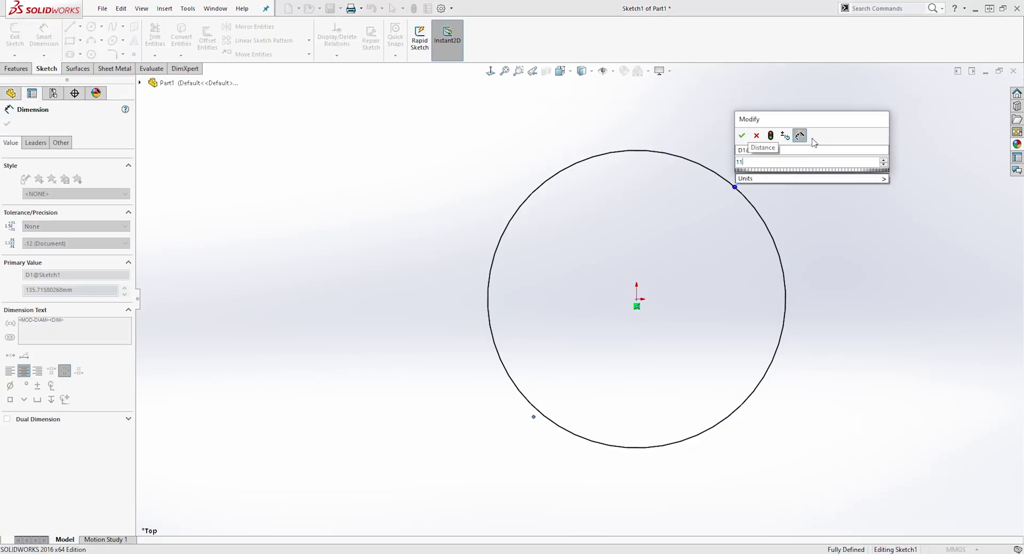
key("Return")
key("Escape")
Sketch three connected lines from the circle's top point about 158 mm left, straight down, and horizontally back to its bottom point
left_click(70, 29)
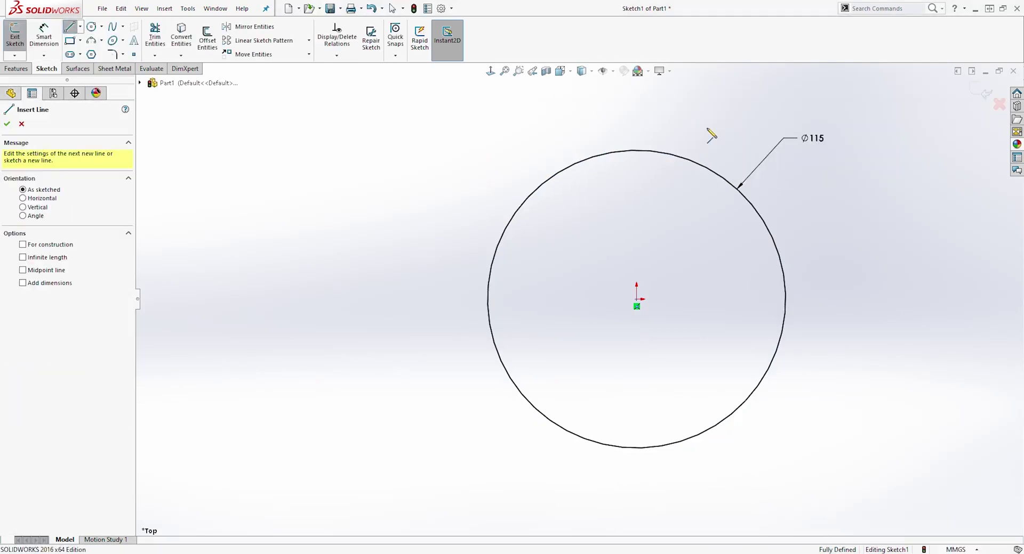
left_click(636, 150)
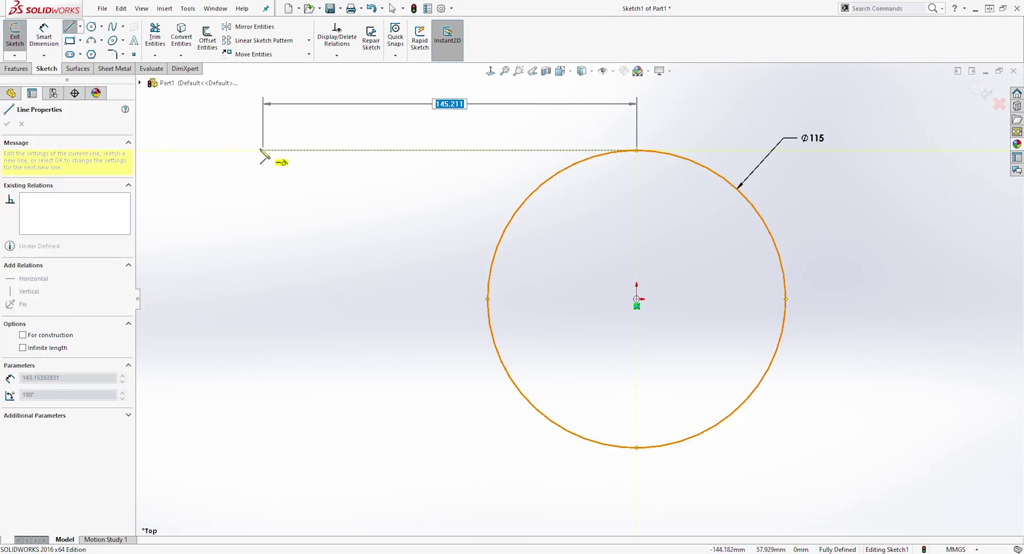
left_click(229, 151)
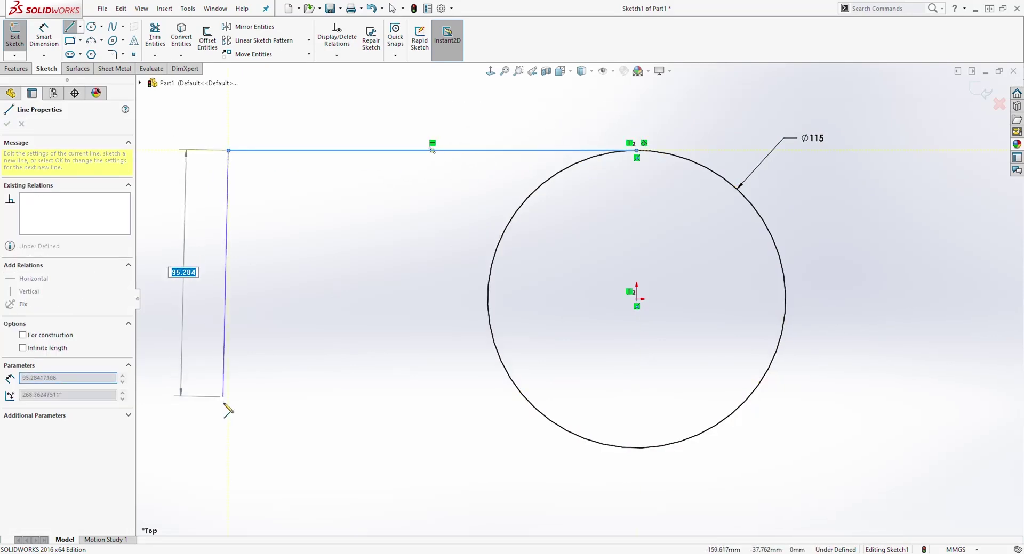
left_click(229, 448)
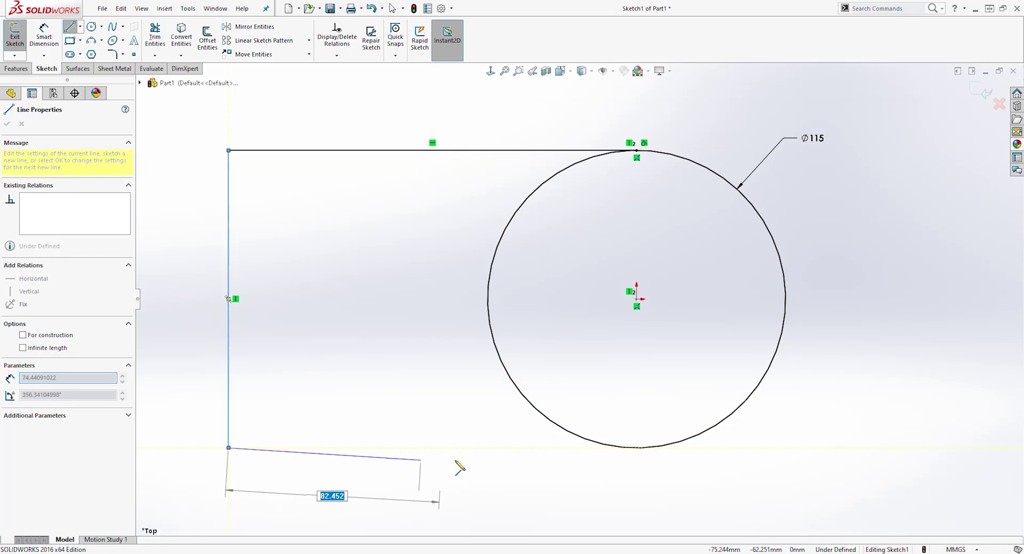
left_click(638, 449)
key("Escape")
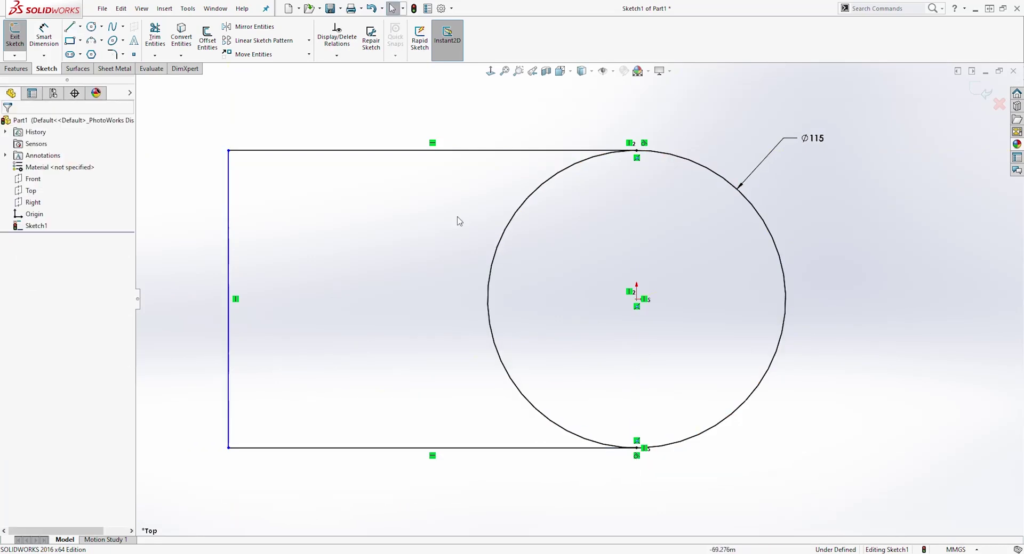
Check the relations of the upper and lower horizontal lines with the circle for tangency
left_click(500, 152)
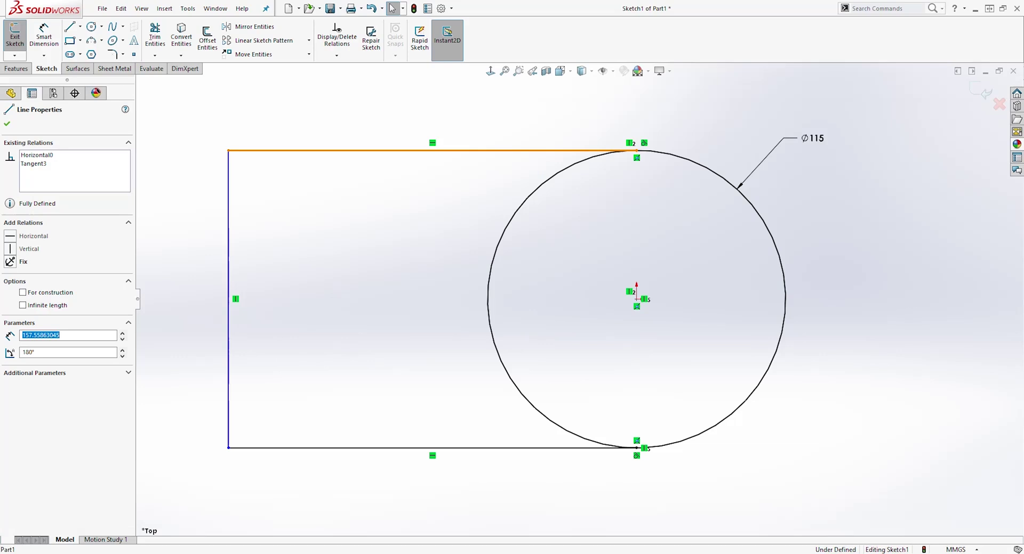
left_click(555, 179, "ctrl")
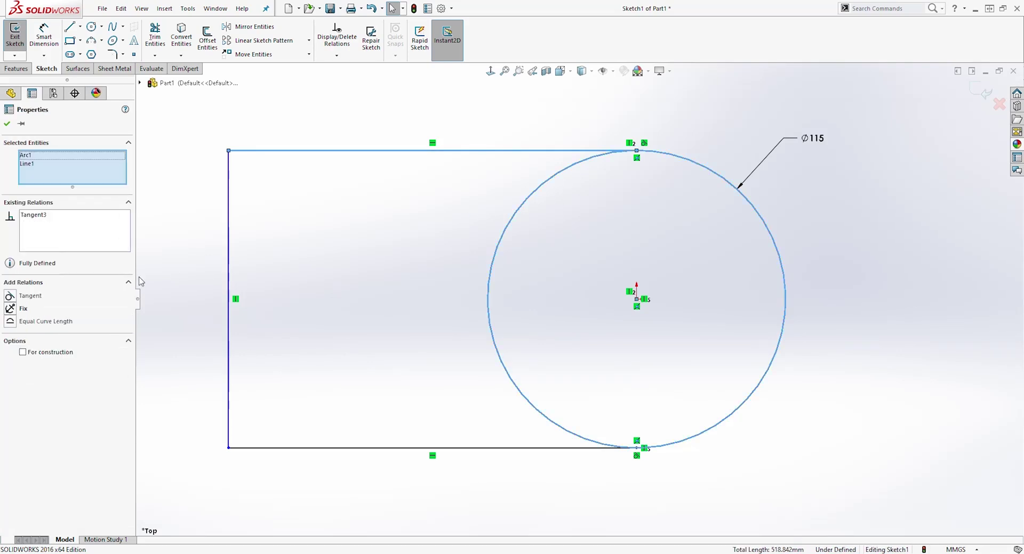
left_click(579, 331)
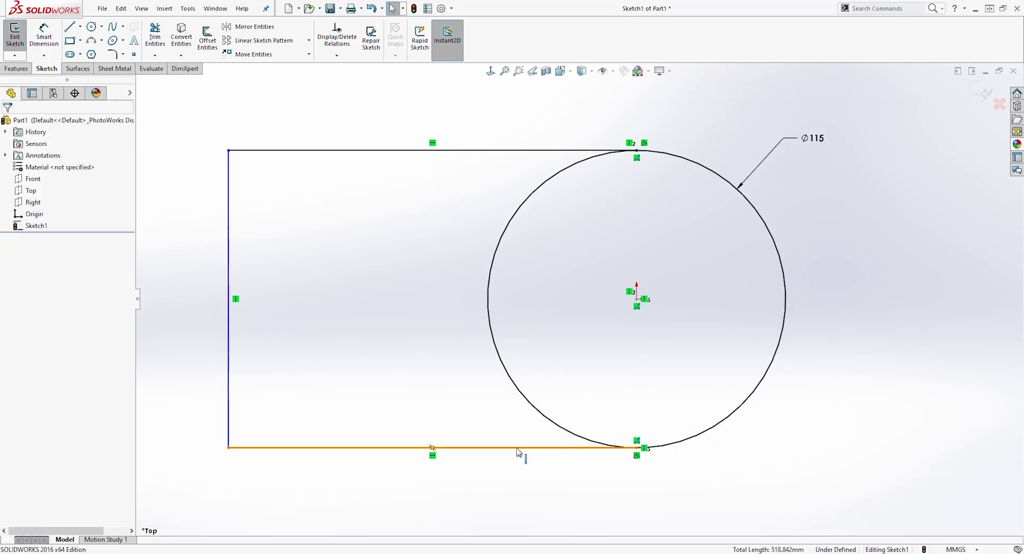
left_click(517, 448)
left_click(526, 397, "ctrl")
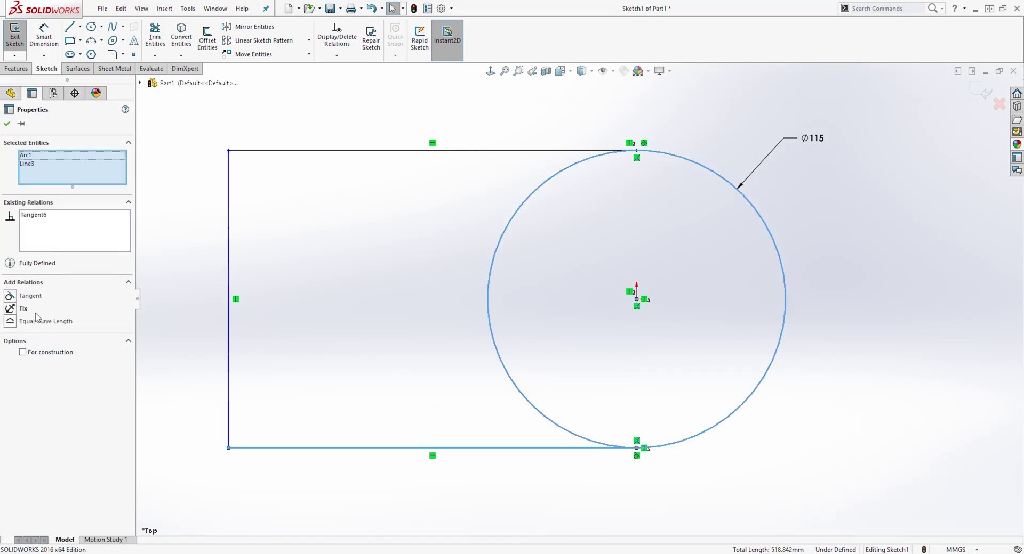
left_click(450, 235)
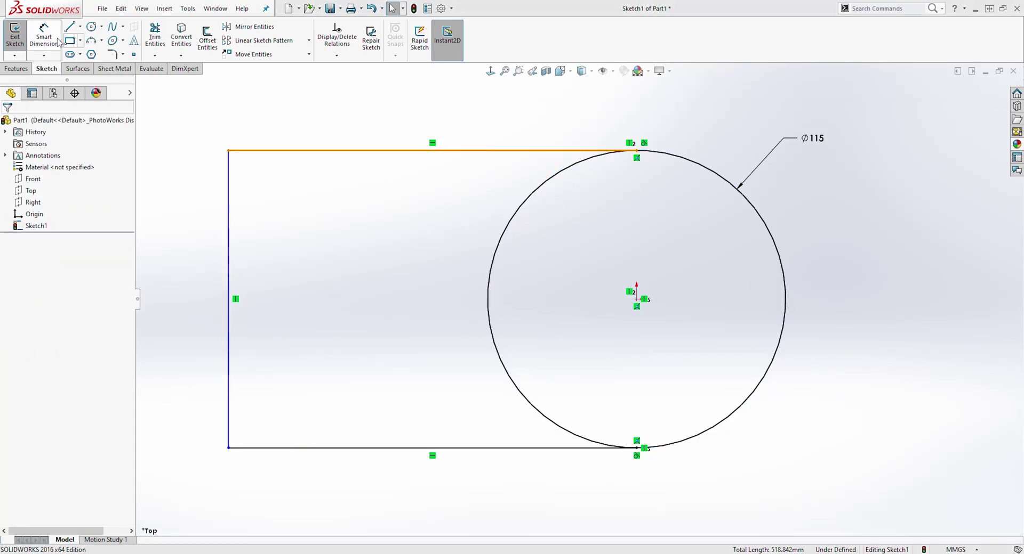
Dimension the horizontal distance from the origin to the left vertical line as 102.5 mm
left_click(58, 42)
left_click(639, 301)
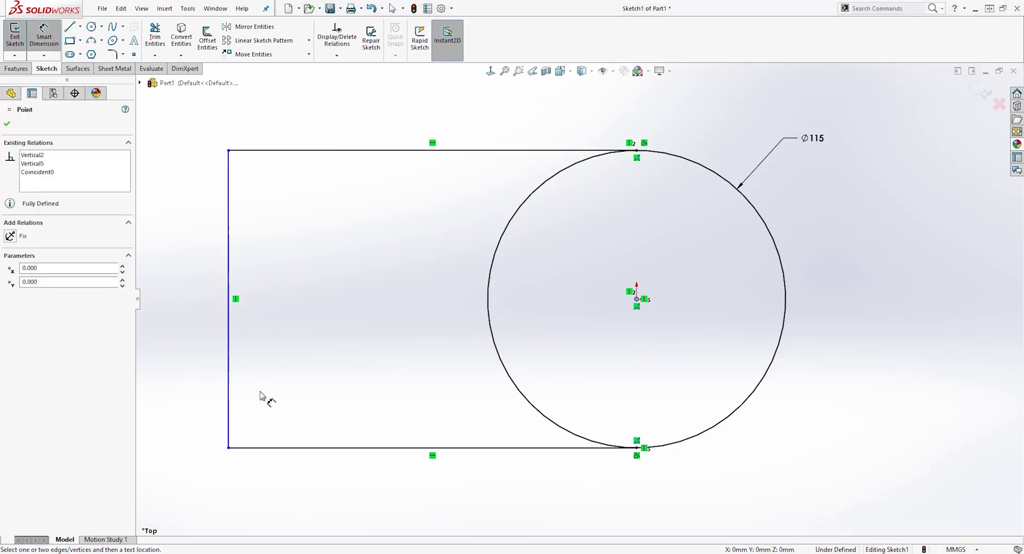
left_click(234, 394)
left_click(283, 507)
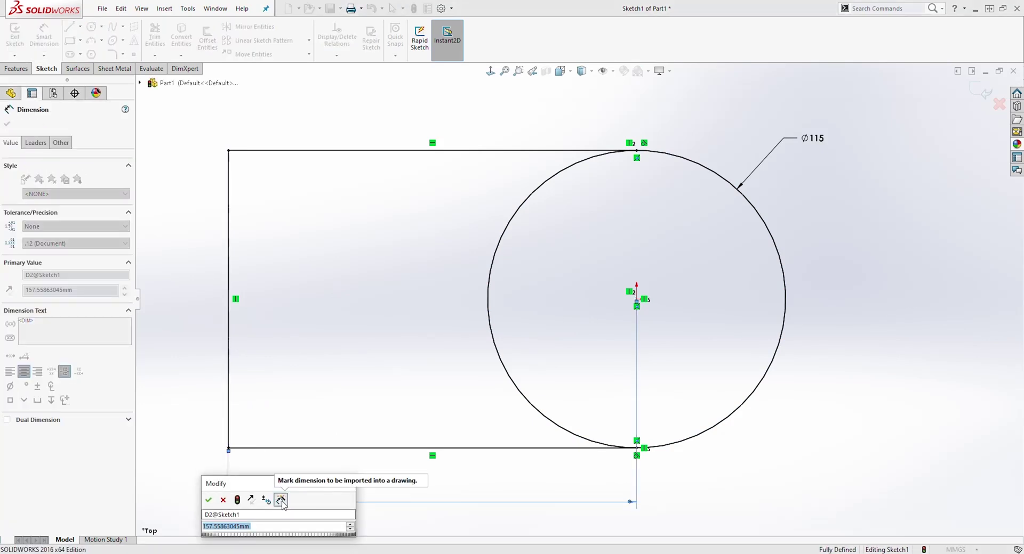
type("102.5")
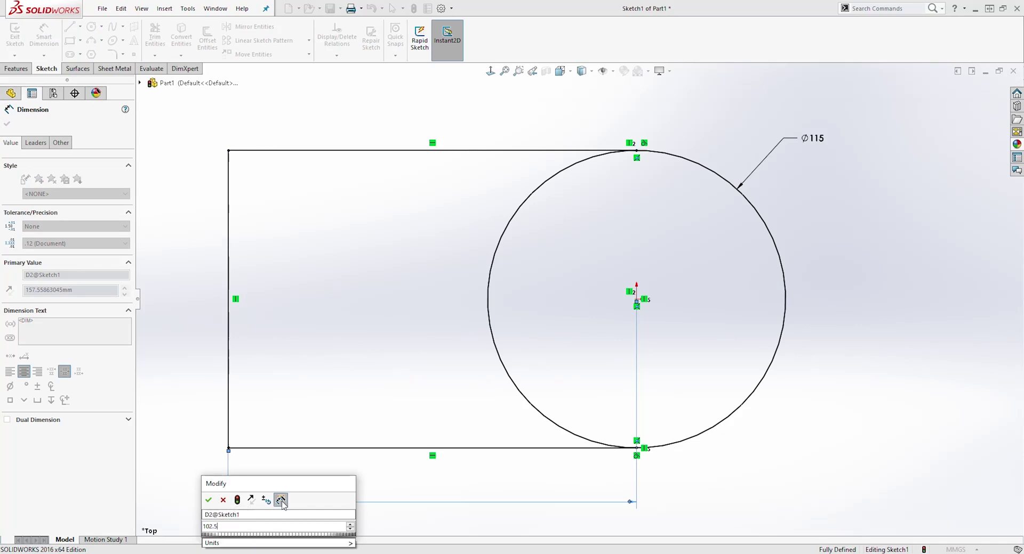
key("Return")
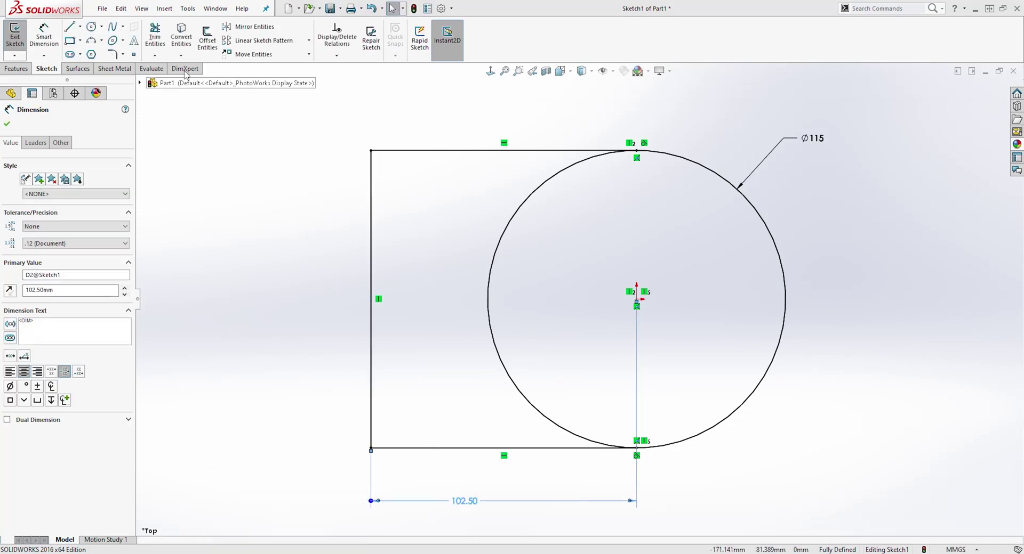
Trim away the half of the circle lying inside the profile between the two horizontal lines
left_click(155, 39)
left_click(516, 213)
key("Escape")
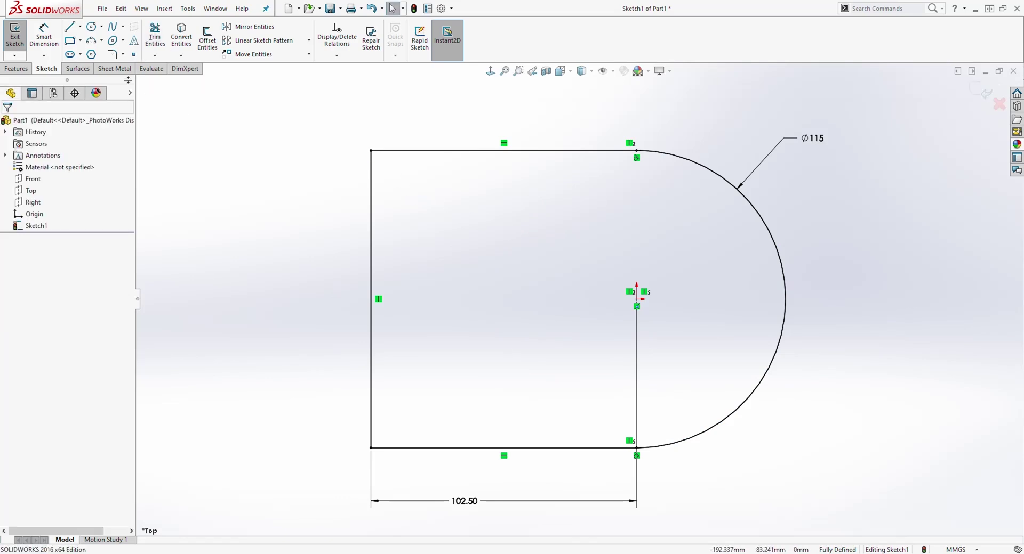
Sketch an ellipse about 30 mm wide and 23 mm high inside the profile near its upper-left corner
left_click(113, 42)
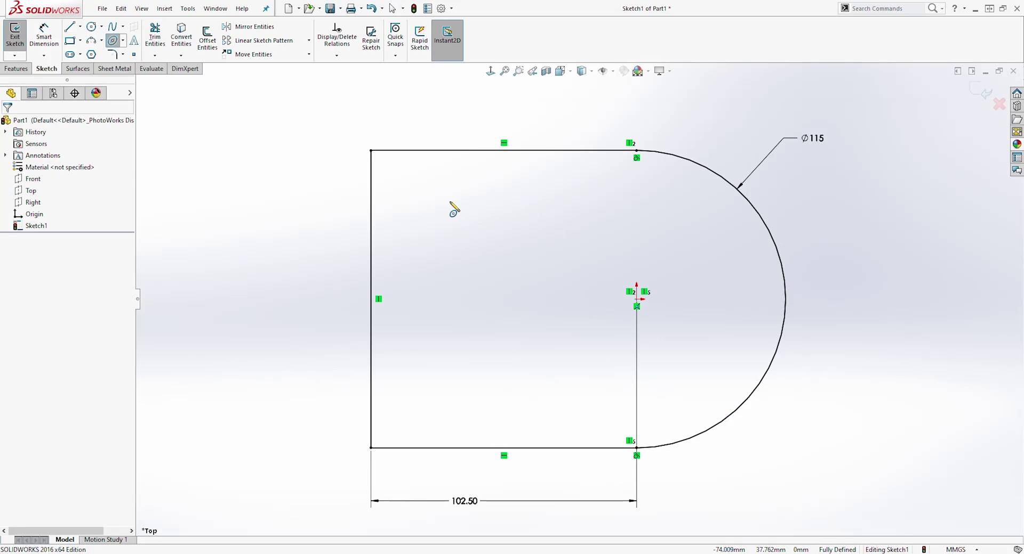
left_click(445, 201)
left_click(483, 202)
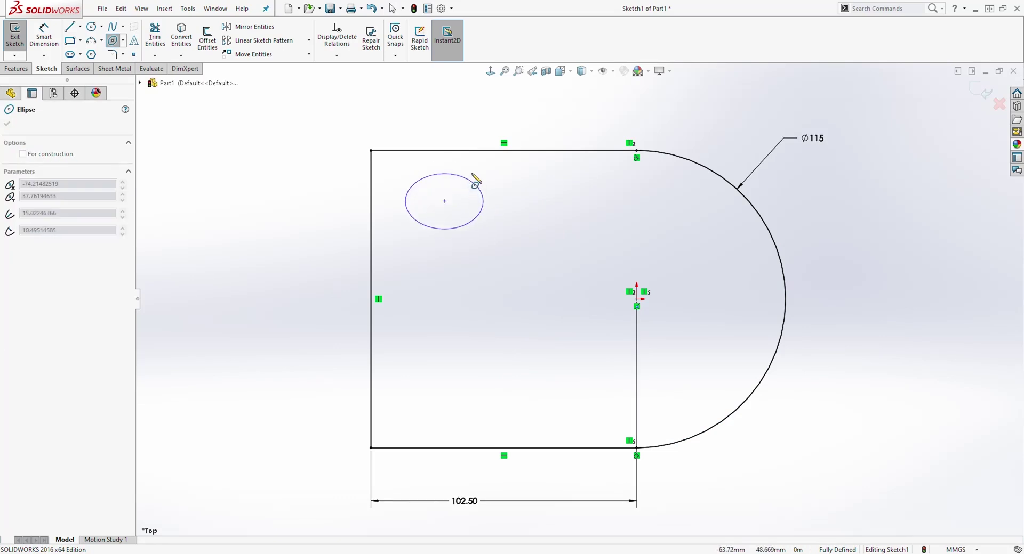
left_click(474, 178)
key("Escape")
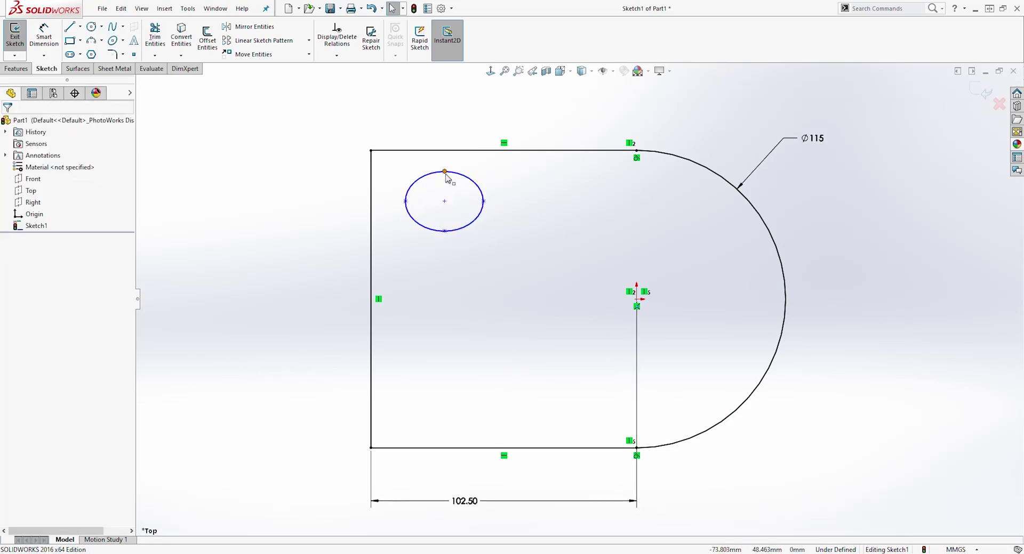
Make the ellipse's top point coincident with the upper horizontal line and its left point coincident with the left vertical line
left_click(445, 172)
left_click(450, 153, "ctrl")
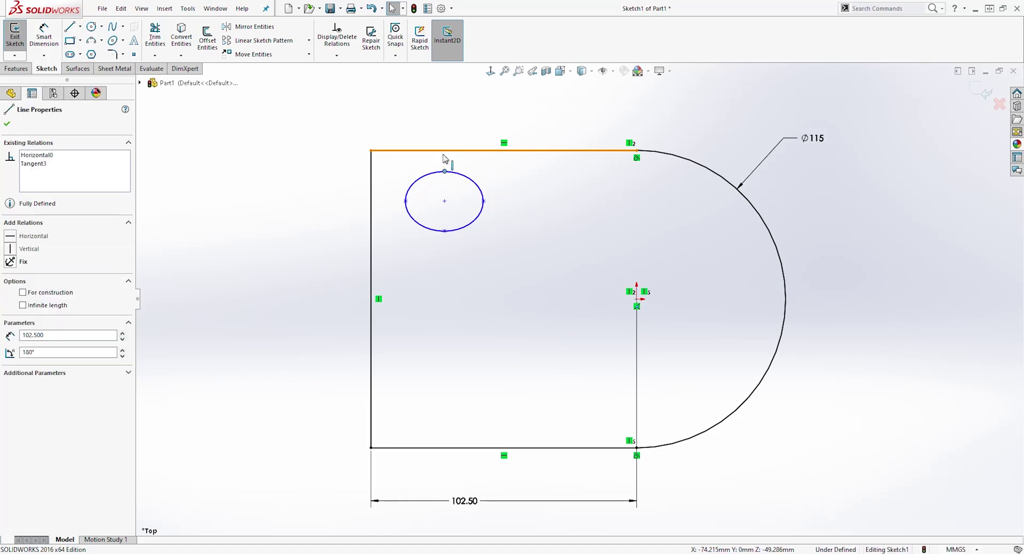
left_click(12, 311)
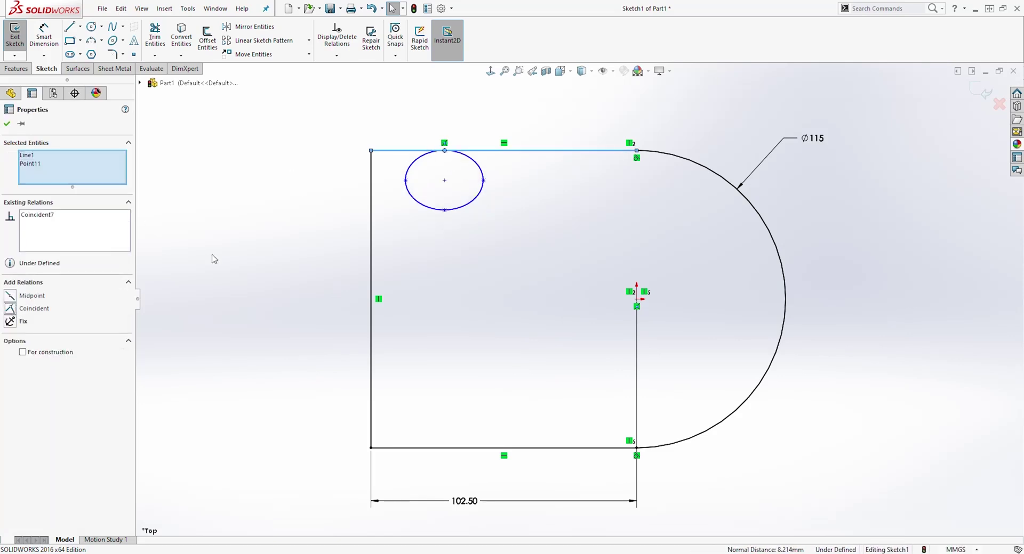
left_click(405, 181)
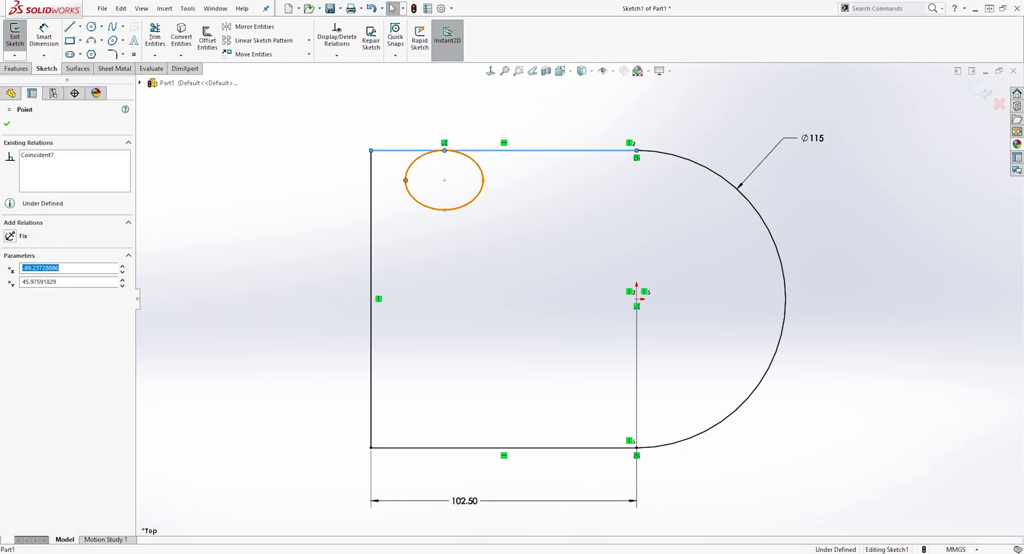
left_click(370, 192, "ctrl")
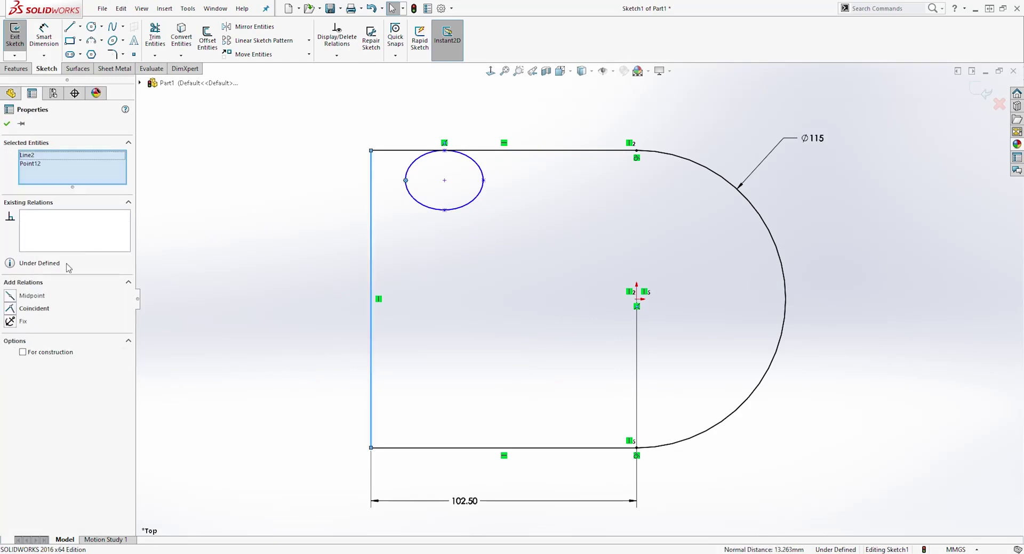
left_click(10, 312)
left_click(410, 178)
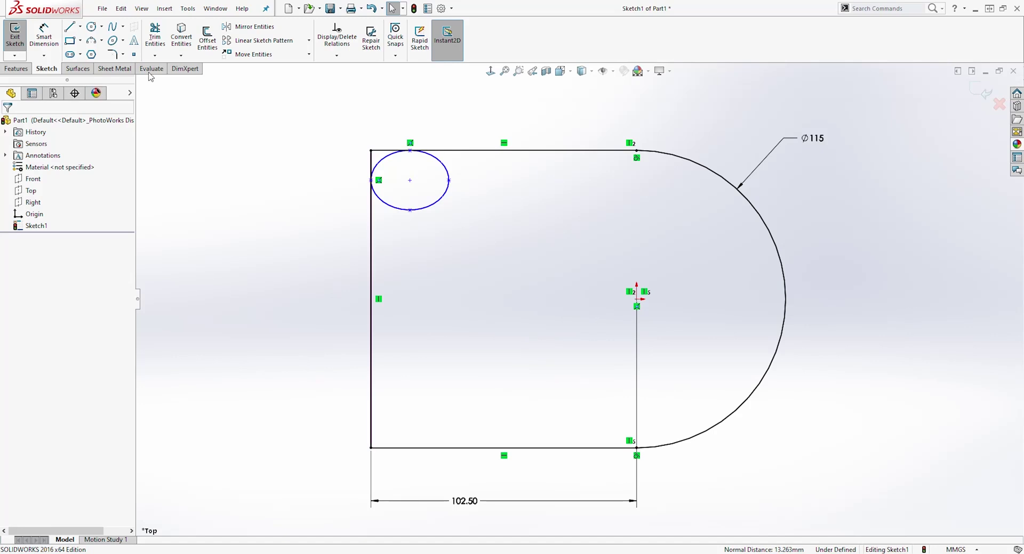
Sketch a second ellipse about 40 mm wide and 17 mm high near the profile's lower-left corner
left_click(112, 41)
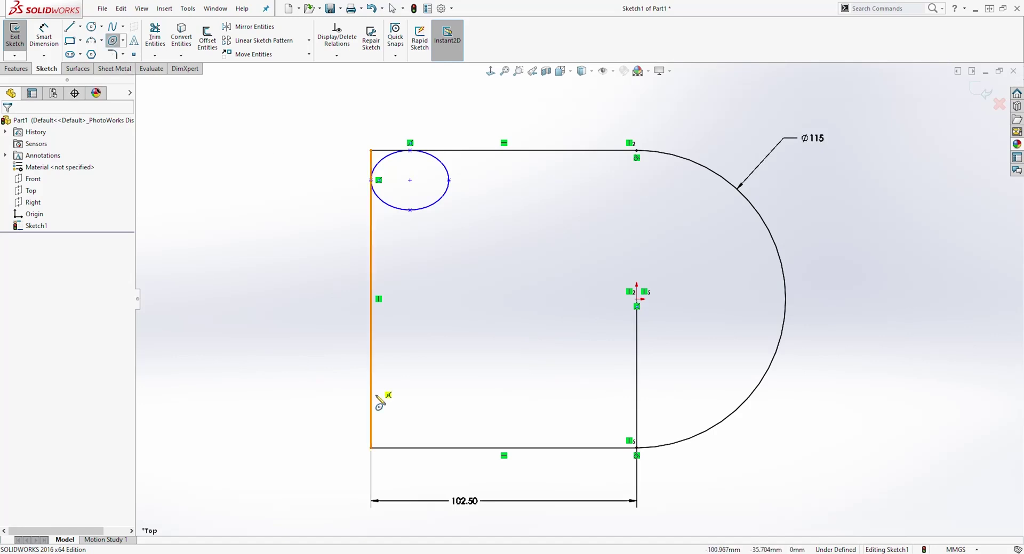
left_click(418, 404)
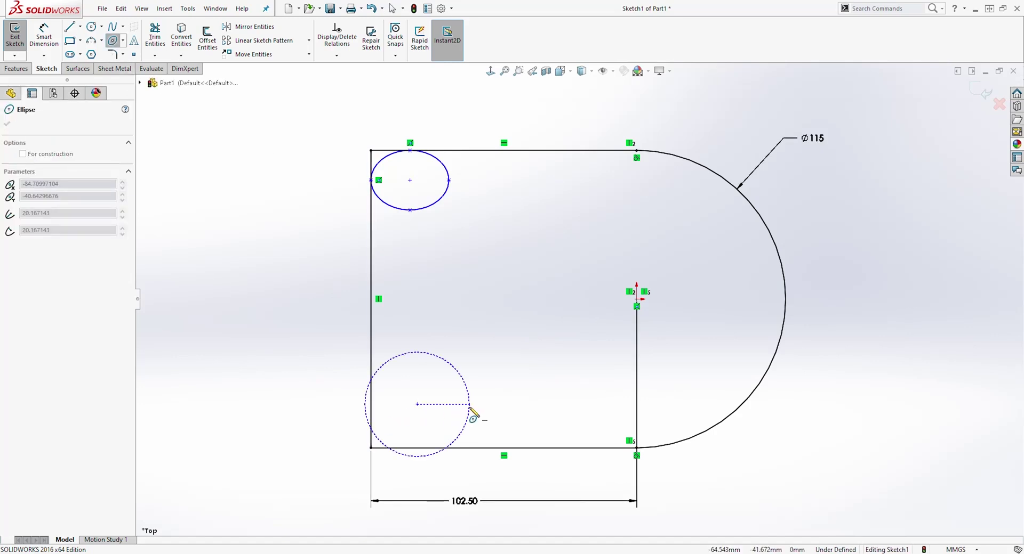
left_click(469, 404)
left_click(457, 389)
key("Escape")
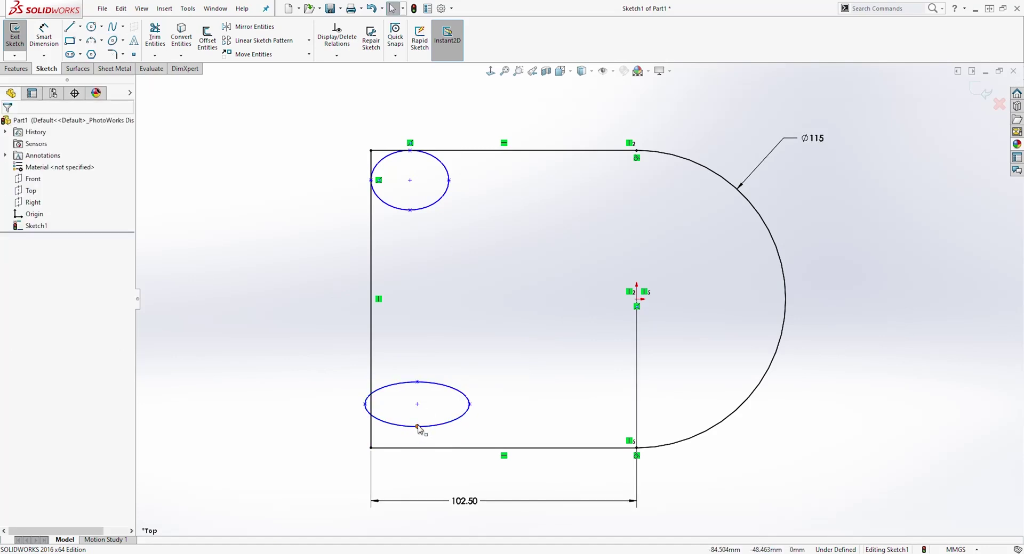
Make the lower ellipse's bottom point coincident with the lower horizontal line and its left point coincident with the left vertical line
left_click(421, 448)
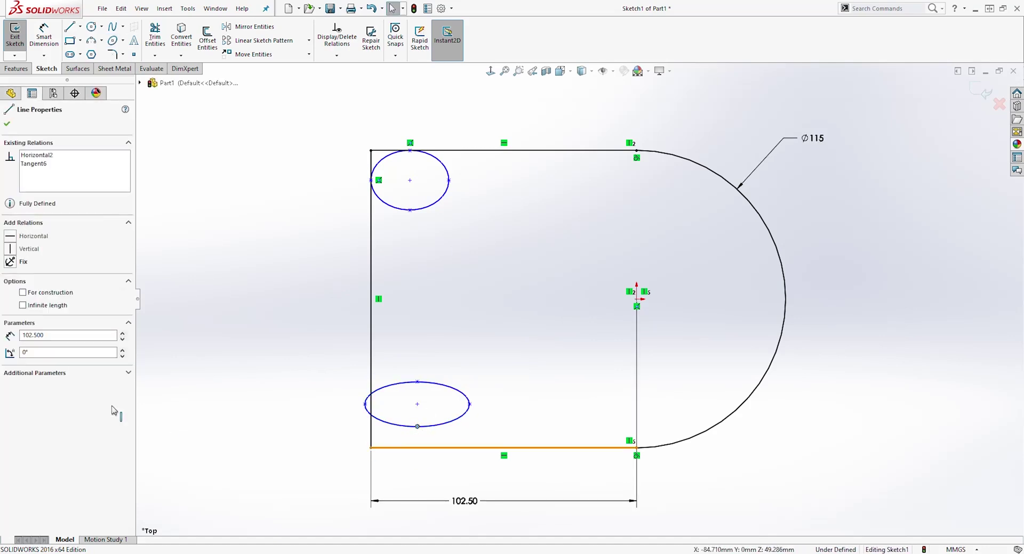
left_click(11, 309)
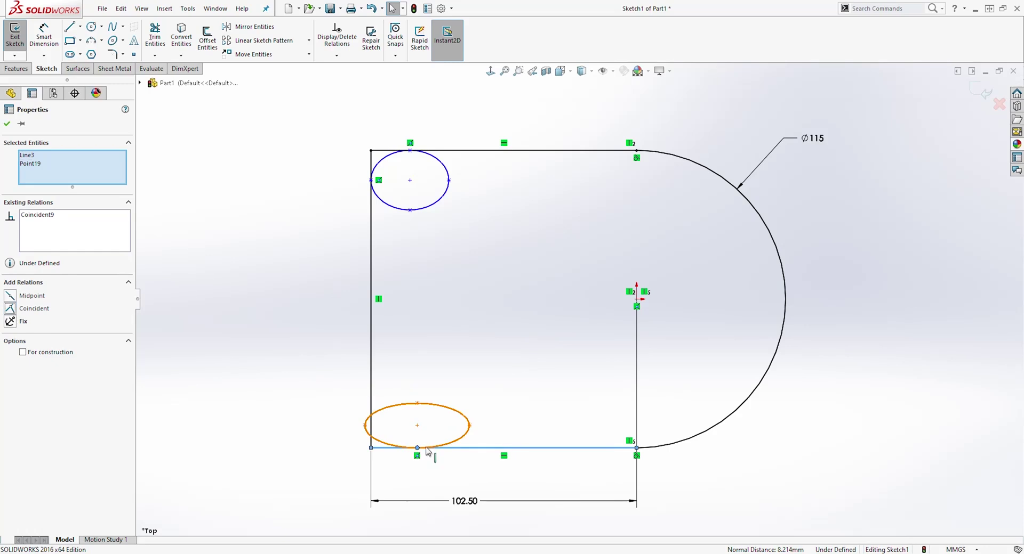
key("Escape")
left_click(365, 426)
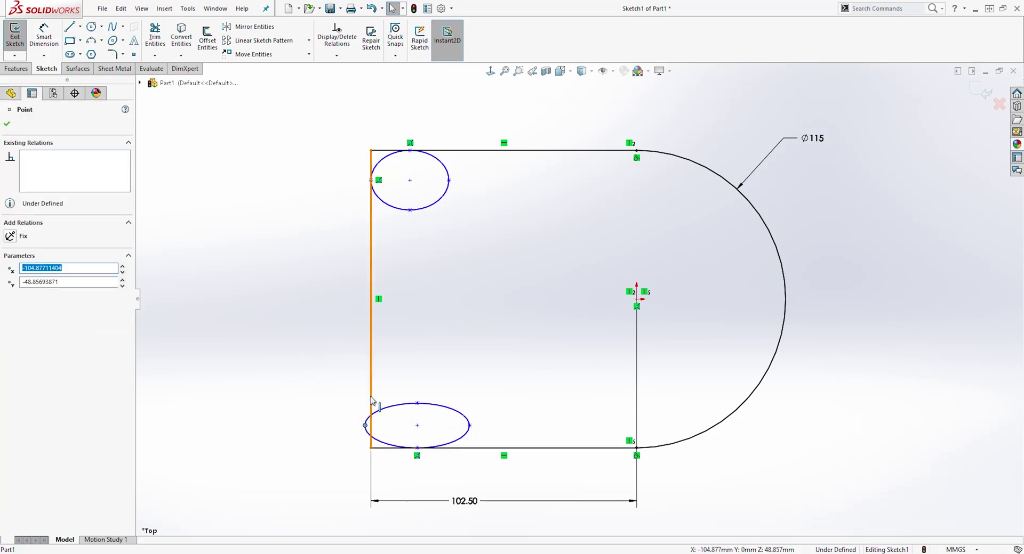
left_click(371, 401, "ctrl")
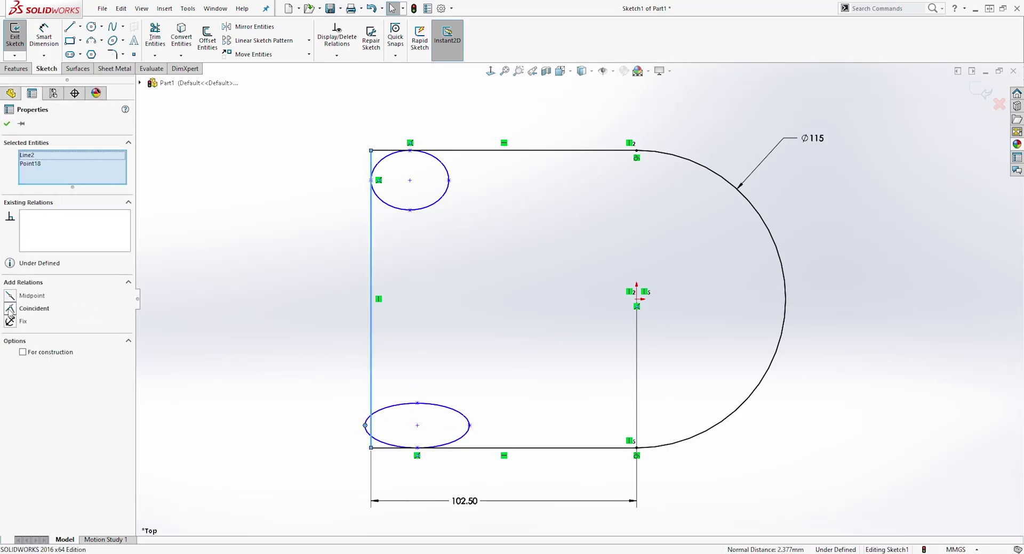
left_click(10, 309)
key("Escape")
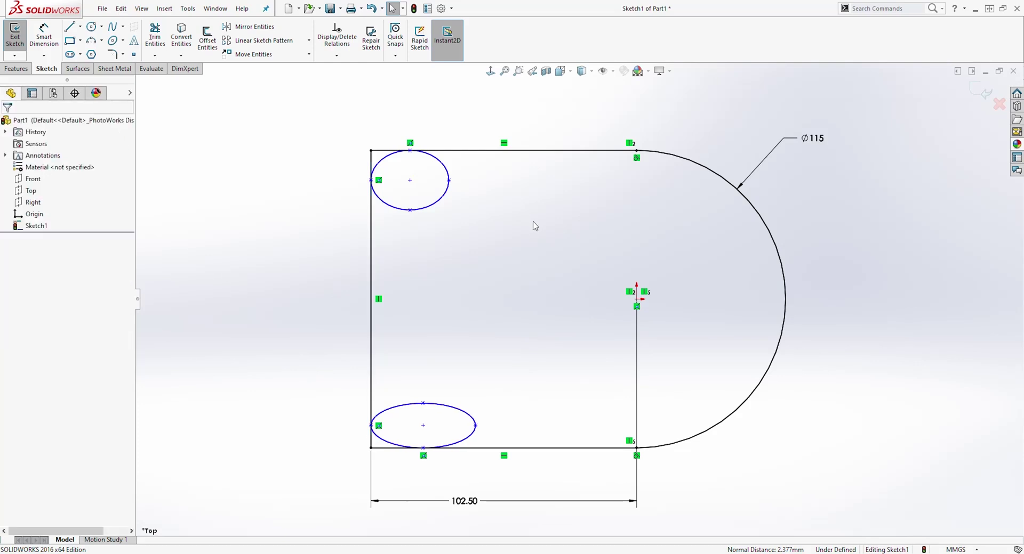
Trim both ellipses down to their outer corner arcs and trim away the line ends that extend past them
left_click(155, 39)
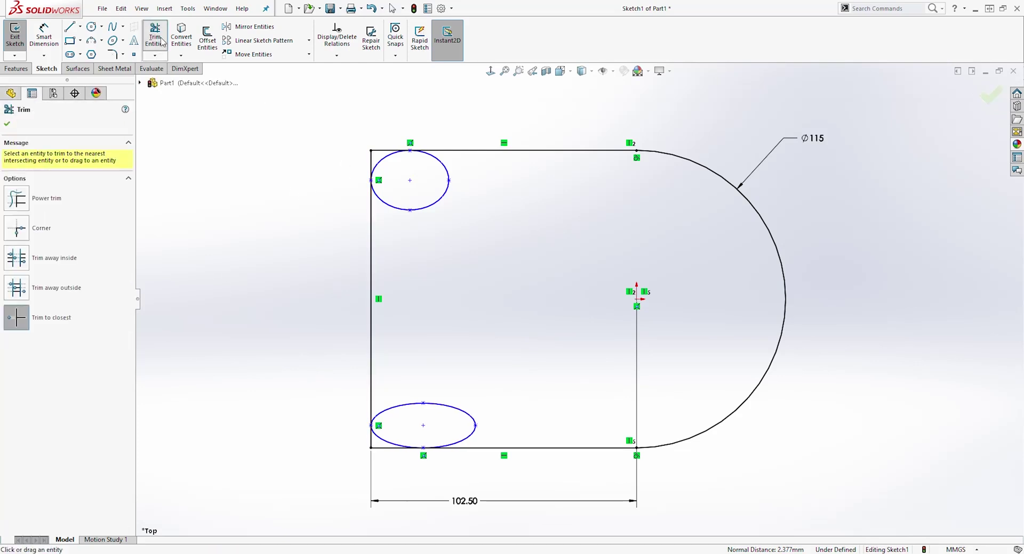
left_click(401, 210)
left_click(385, 150)
left_click(371, 166)
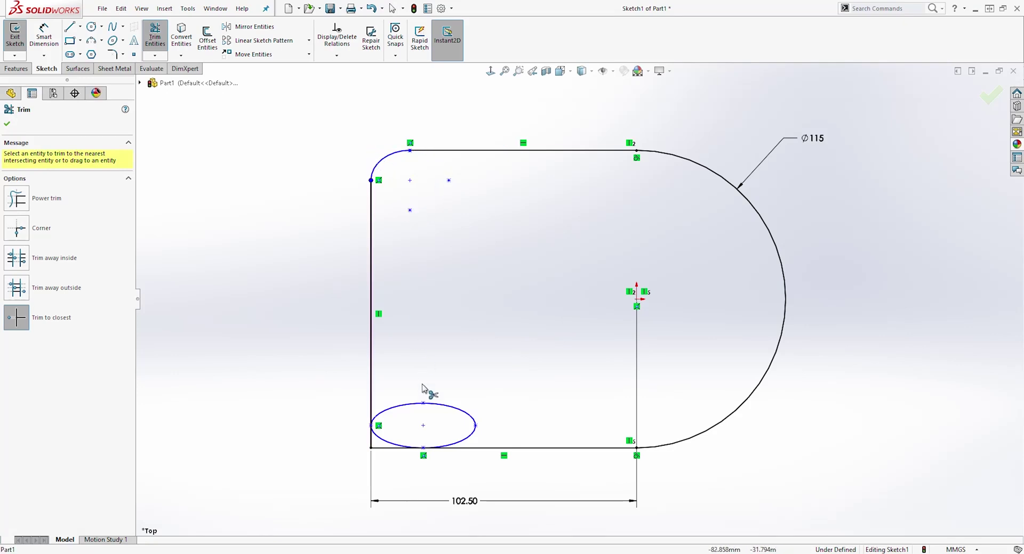
left_click(408, 408)
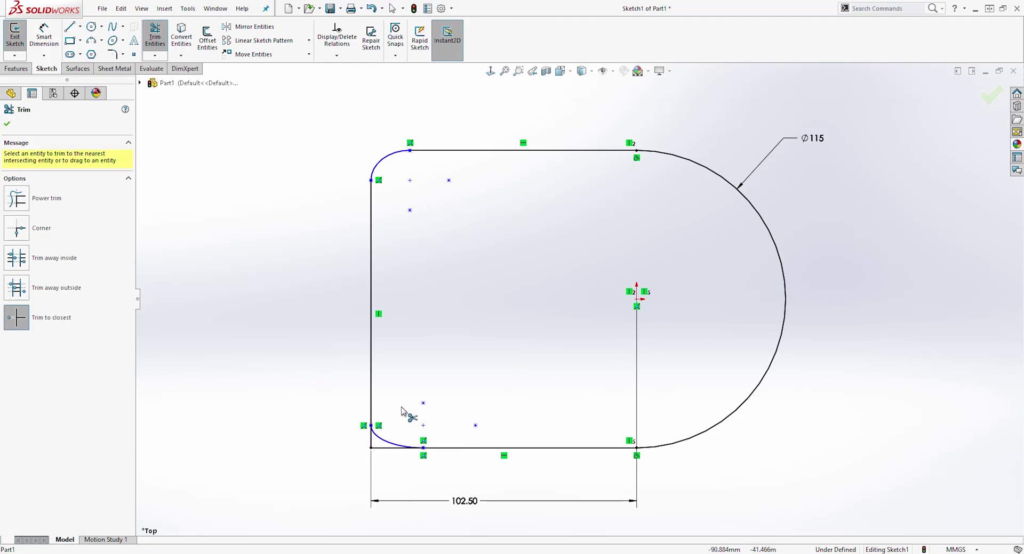
left_click(383, 448)
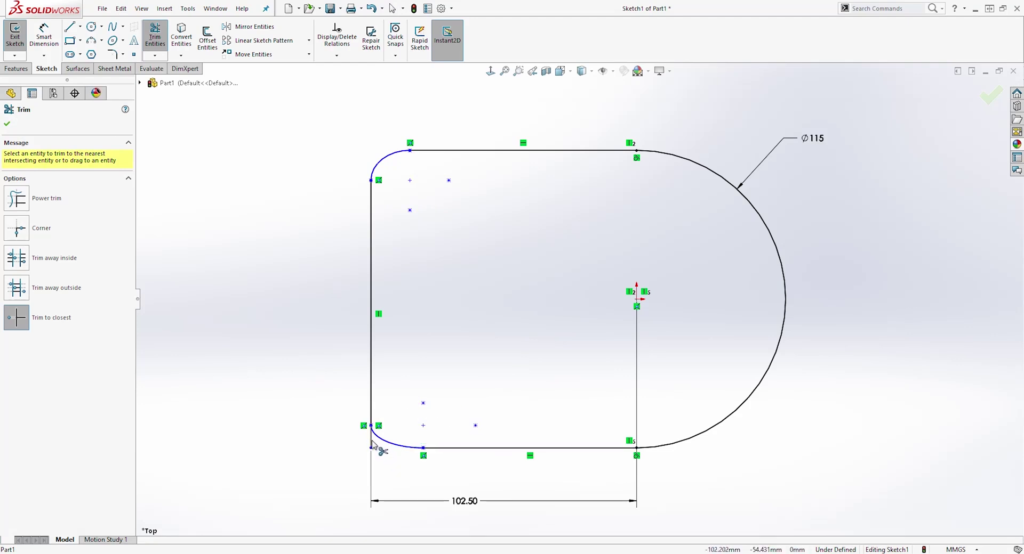
left_click(371, 443)
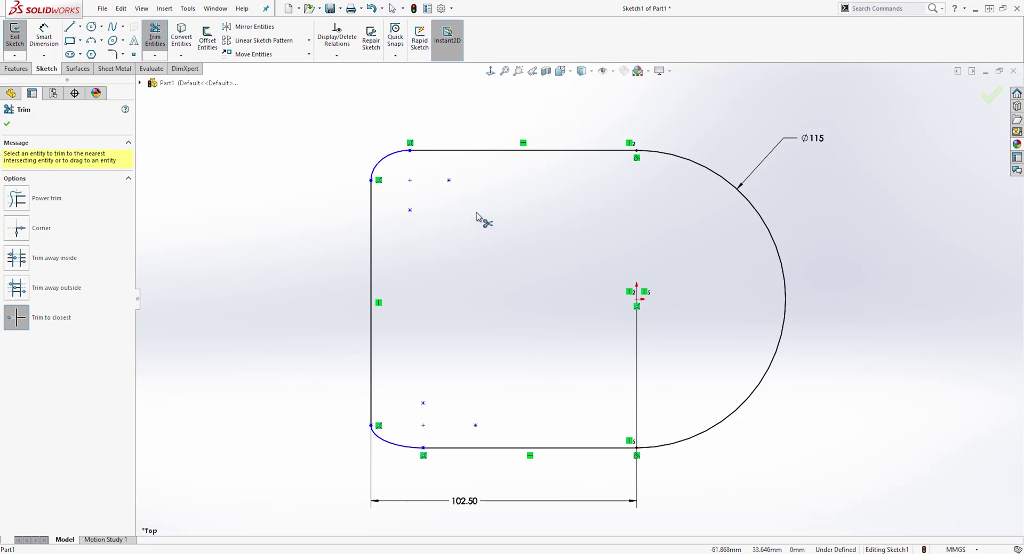
key("Escape")
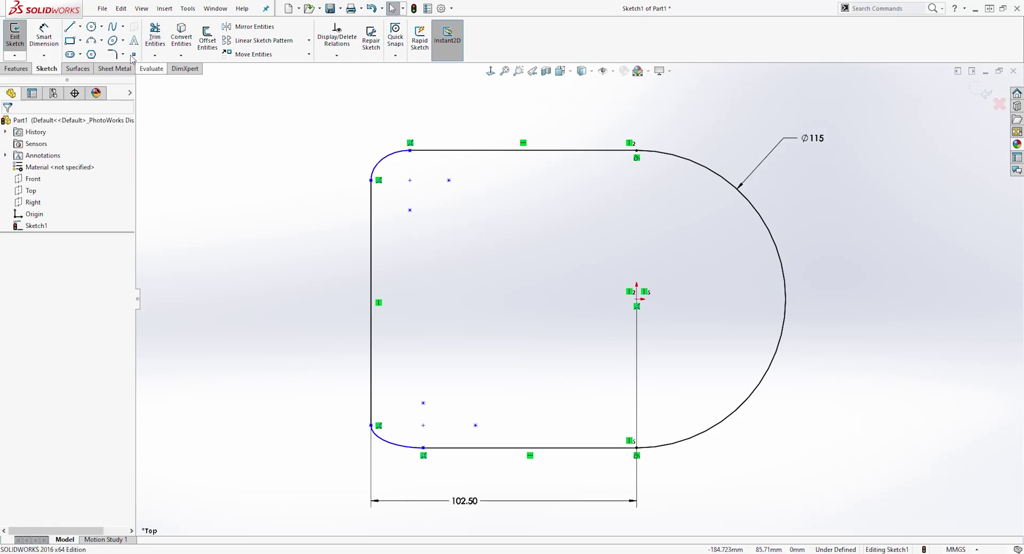
Dimension the horizontal distance from the left vertical line to the upper arc's end on the top line as 38 mm
left_click(47, 32)
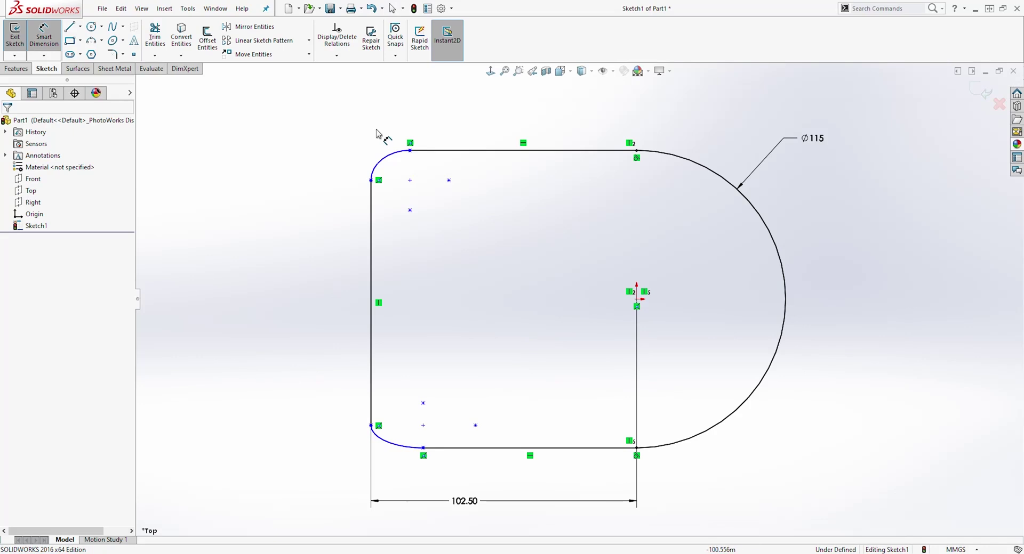
left_click(410, 152)
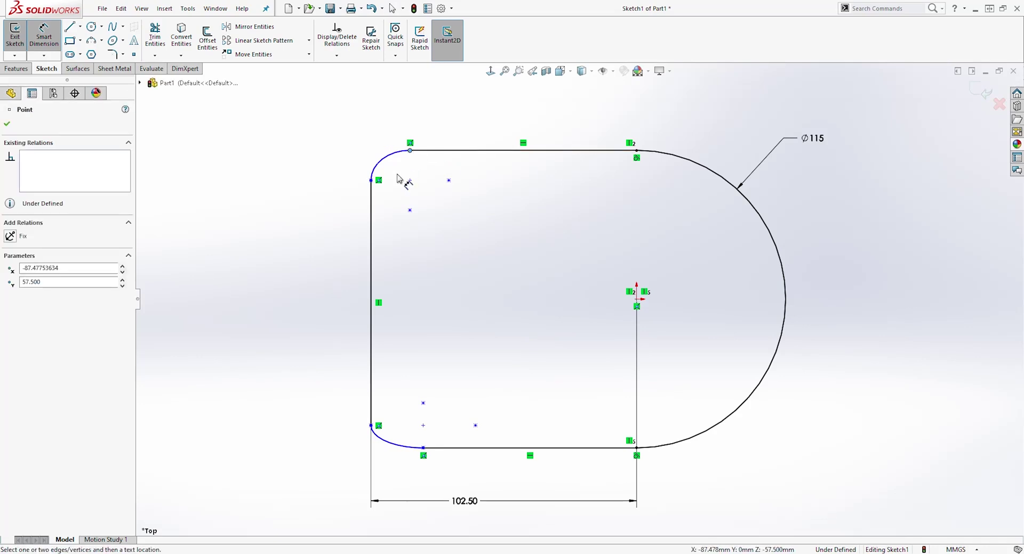
left_click(371, 222)
left_click(388, 112)
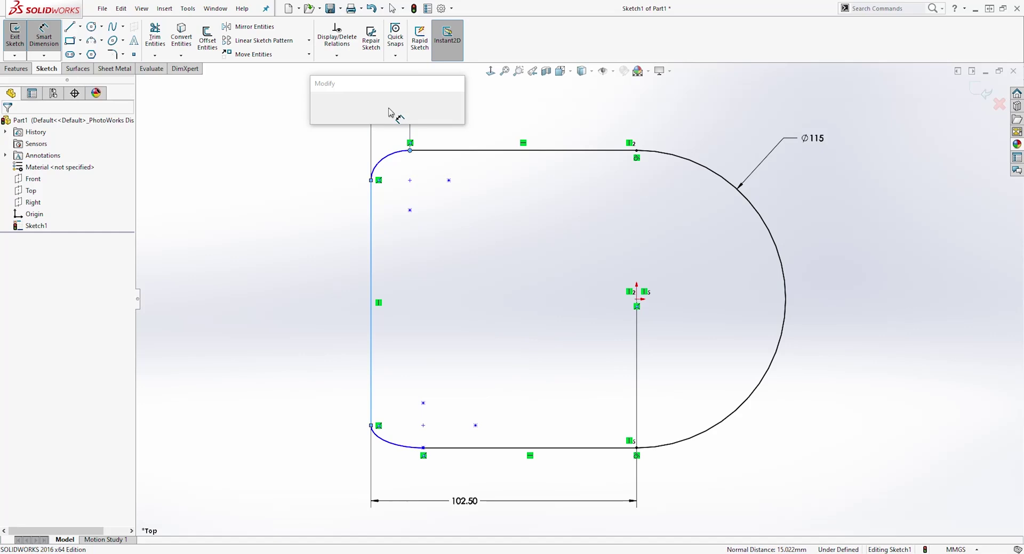
type("38")
key("Return")
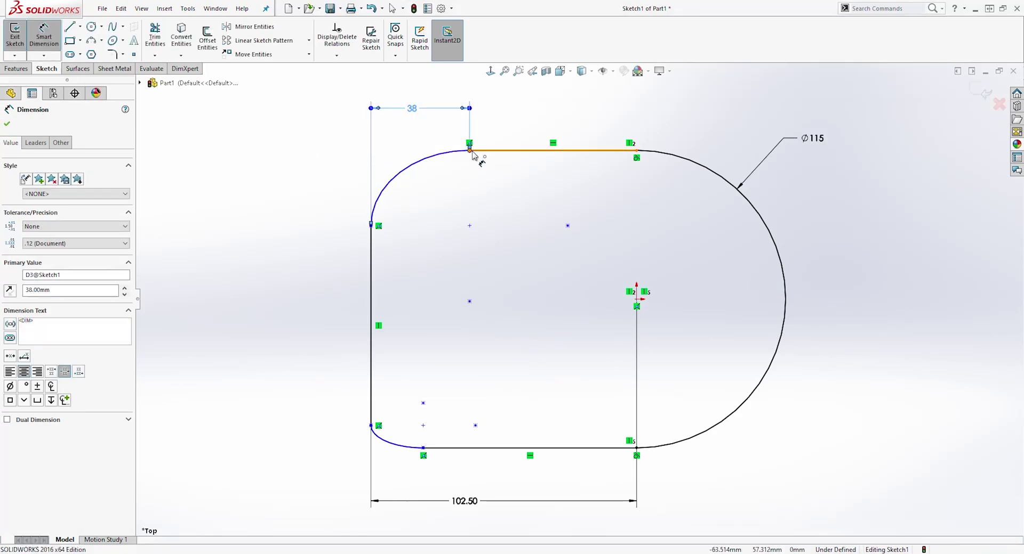
Dimension the vertical distance between the two endpoints of the upper-left elliptical arc as 25 mm
left_click(371, 225)
left_click(371, 227)
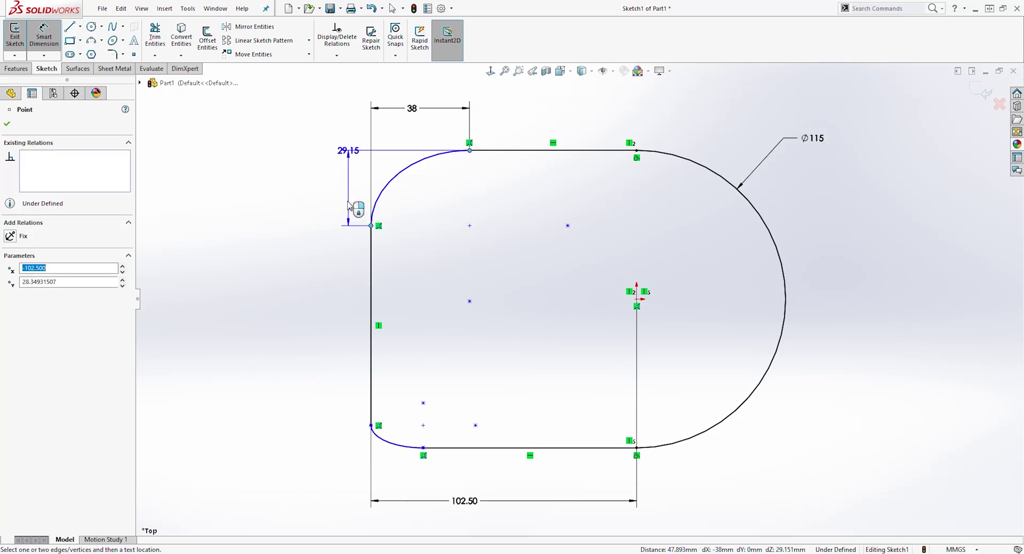
left_click(319, 204)
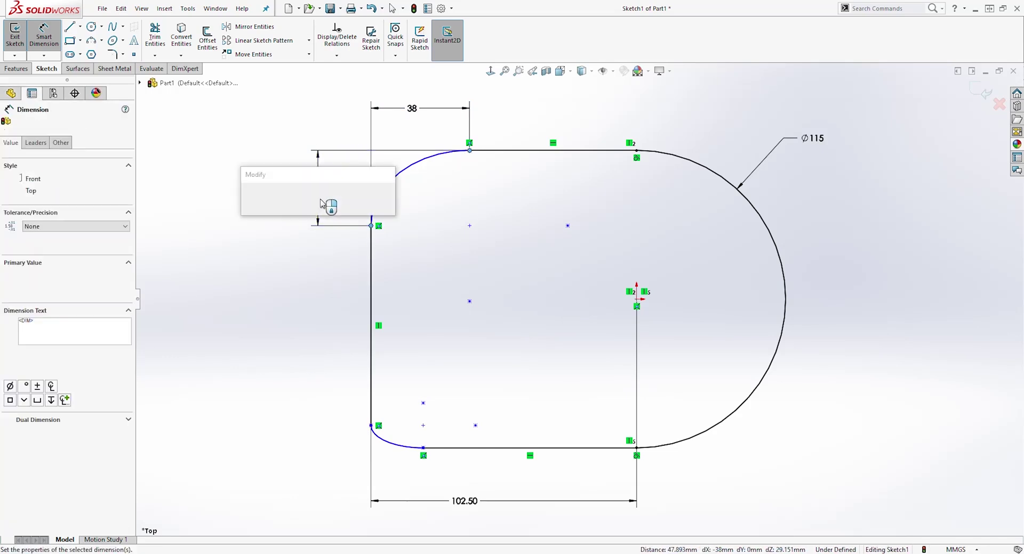
type("25")
key("Return")
key("Escape")
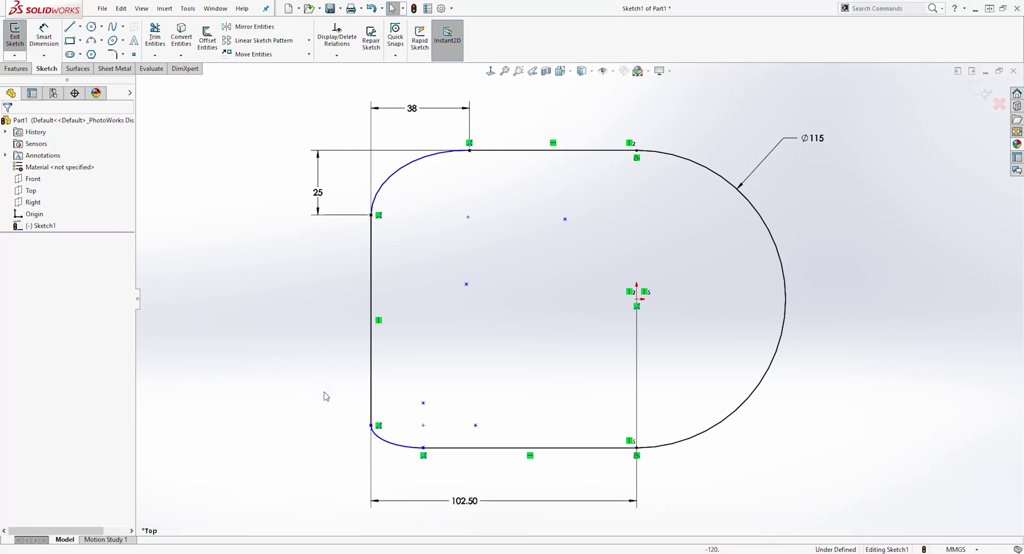
Dimension the vertical distance between the two endpoints of the lower-left elliptical arc as 25 mm
key("Return")
left_click(372, 427)
left_click(422, 448)
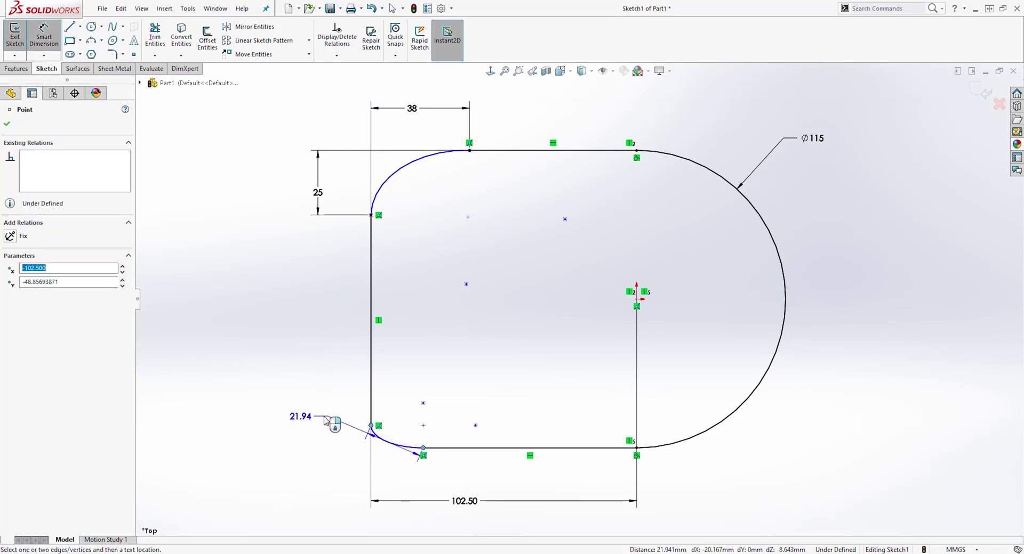
left_click(350, 426)
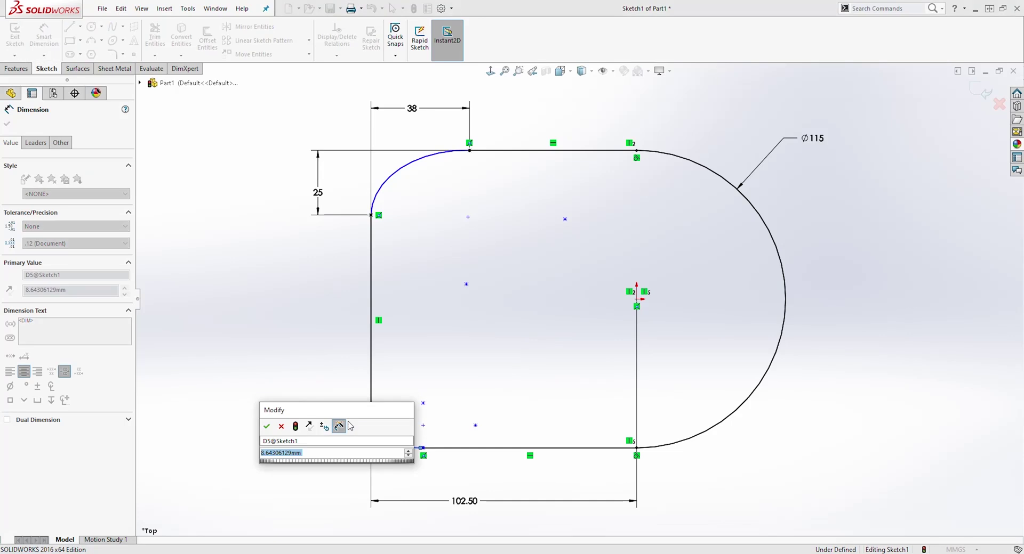
type("25")
key("Return")
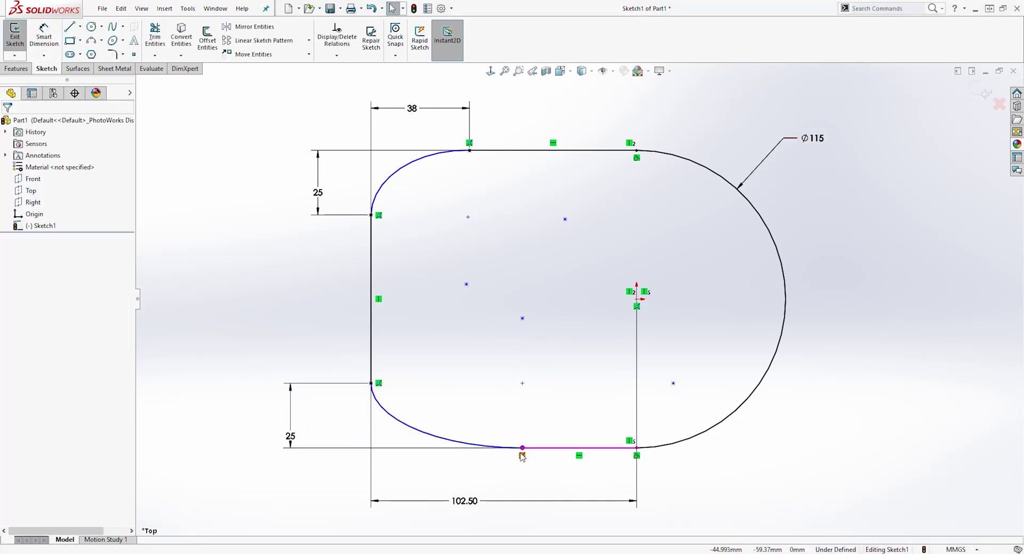
Add a Vertical relation between the corner arcs' endpoints on the horizontal lines, and move the lower 25 mm dimension closer to the profile
left_click(470, 151)
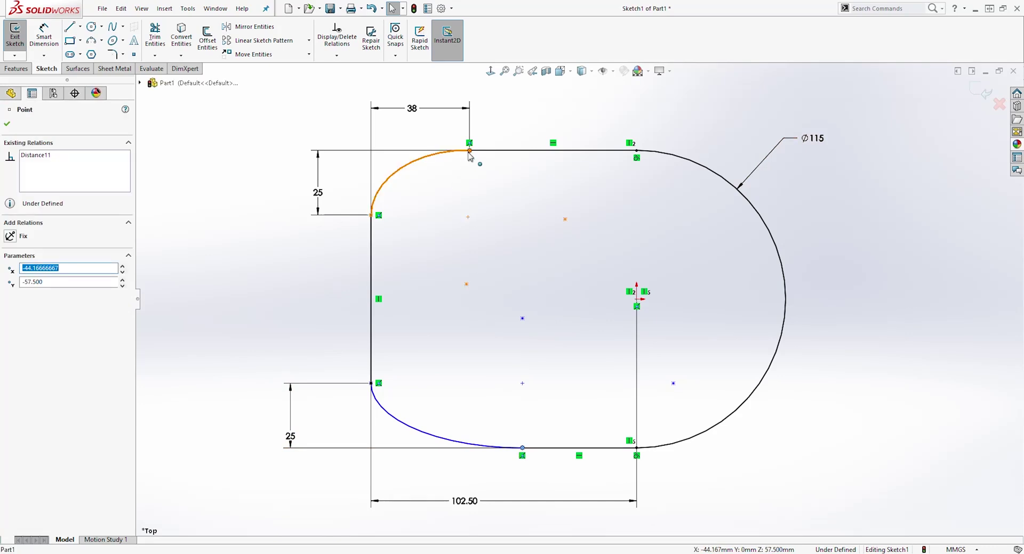
left_click(371, 215, "ctrl")
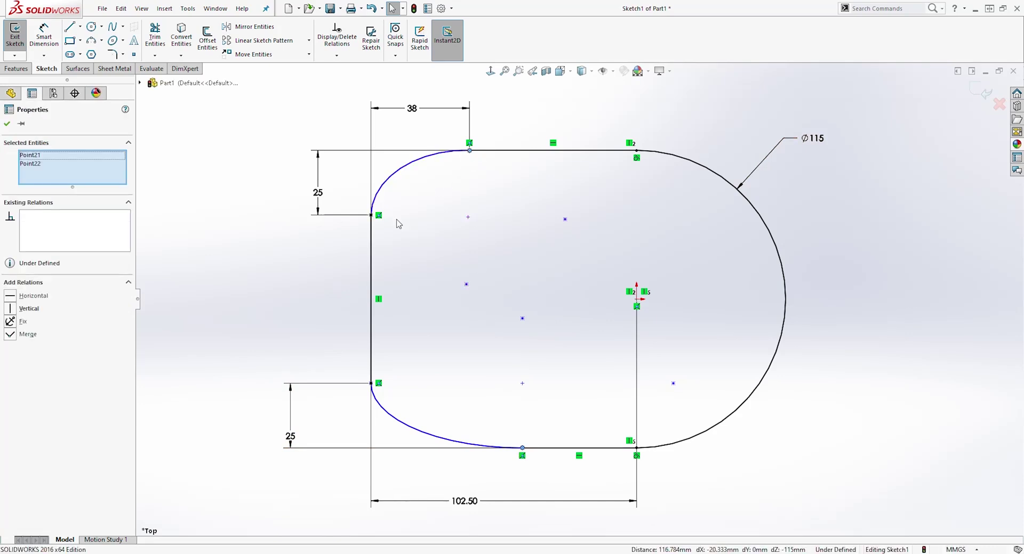
left_click(14, 309)
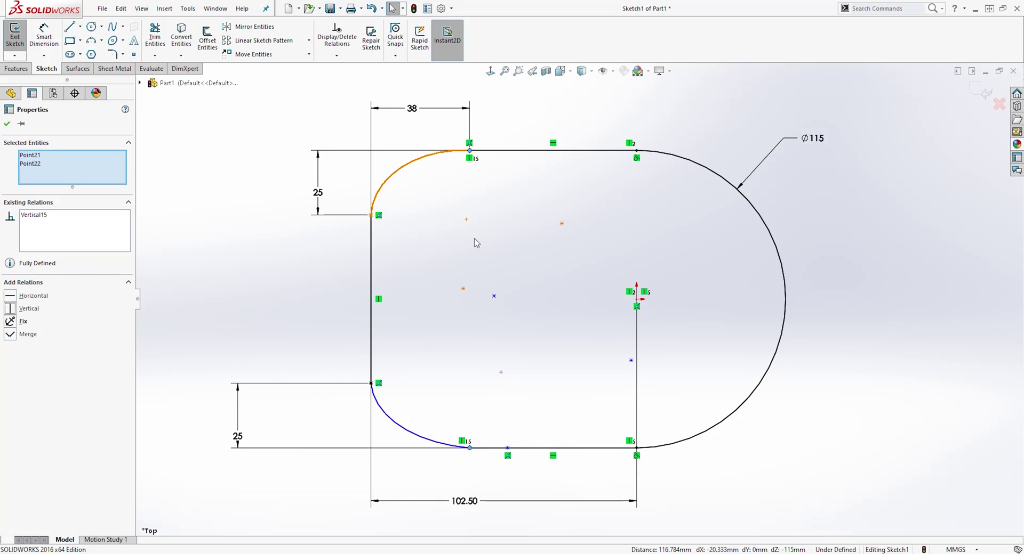
left_click_drag(250, 443, 335, 415)
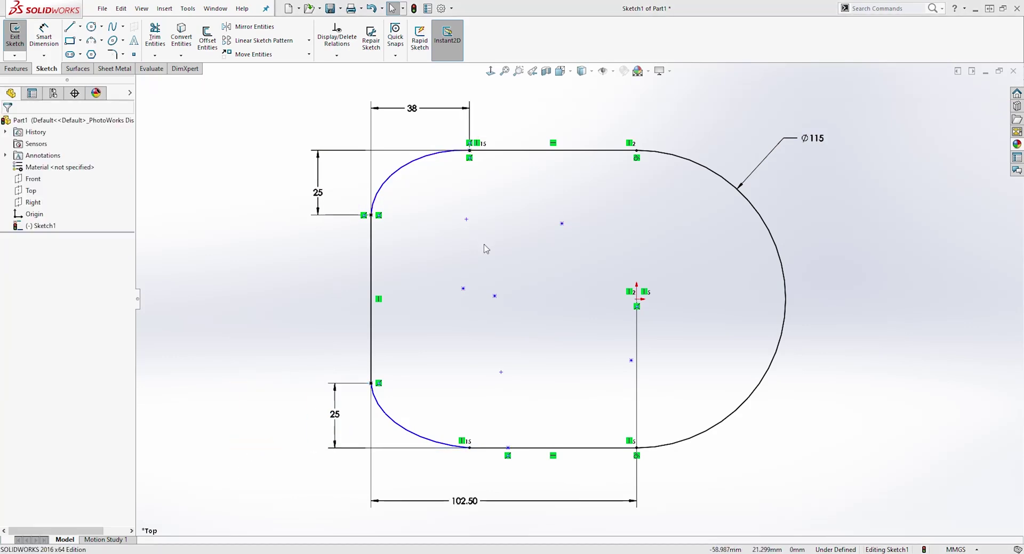
Add a Vertical relation between the upper-left arc's center point and its endpoint on the top line
left_click(467, 221)
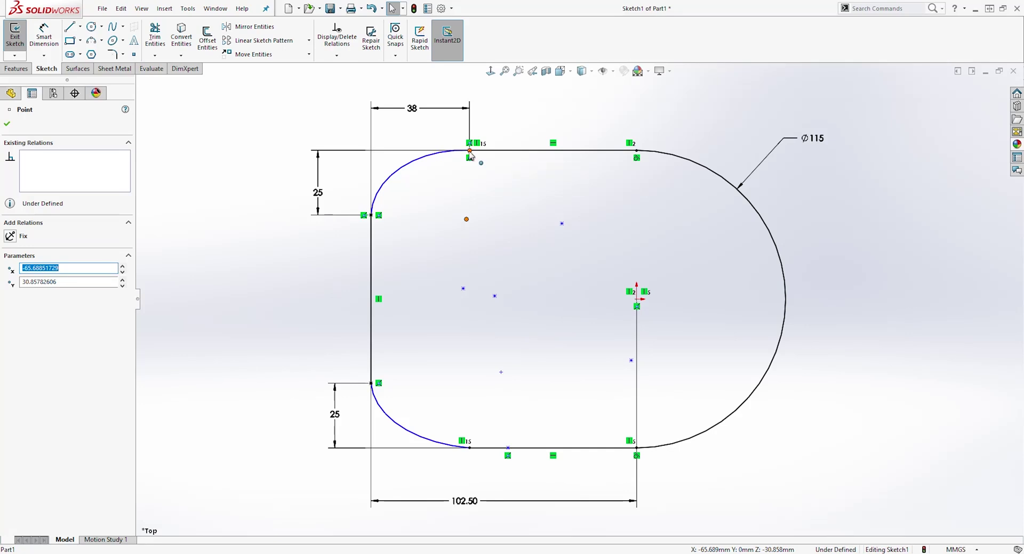
left_click(470, 151, "ctrl")
left_click(12, 312)
left_click(442, 163)
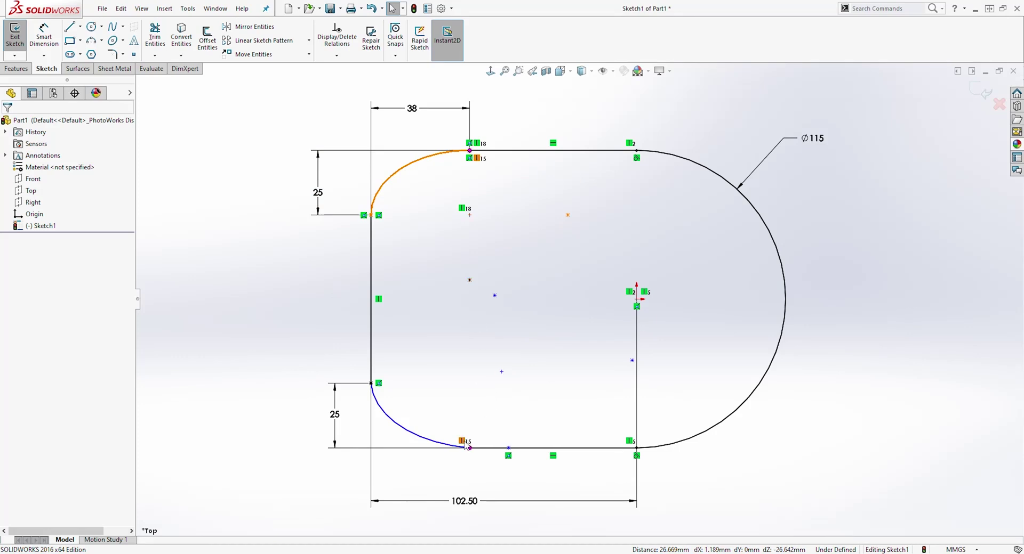
Add a Vertical relation between the lower-left arc's center point and its endpoint on the bottom line
left_click(501, 372)
left_click(469, 448, "ctrl")
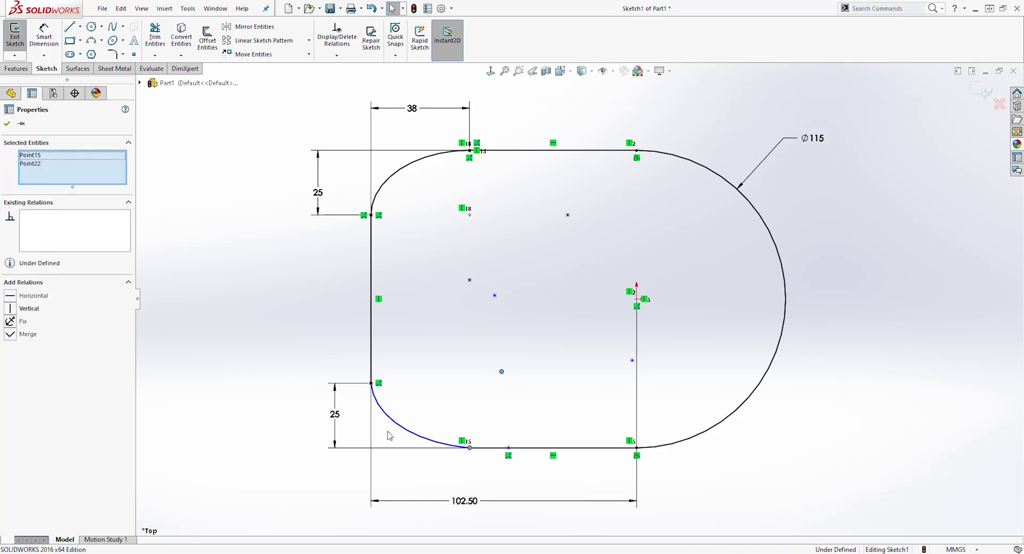
left_click(11, 308)
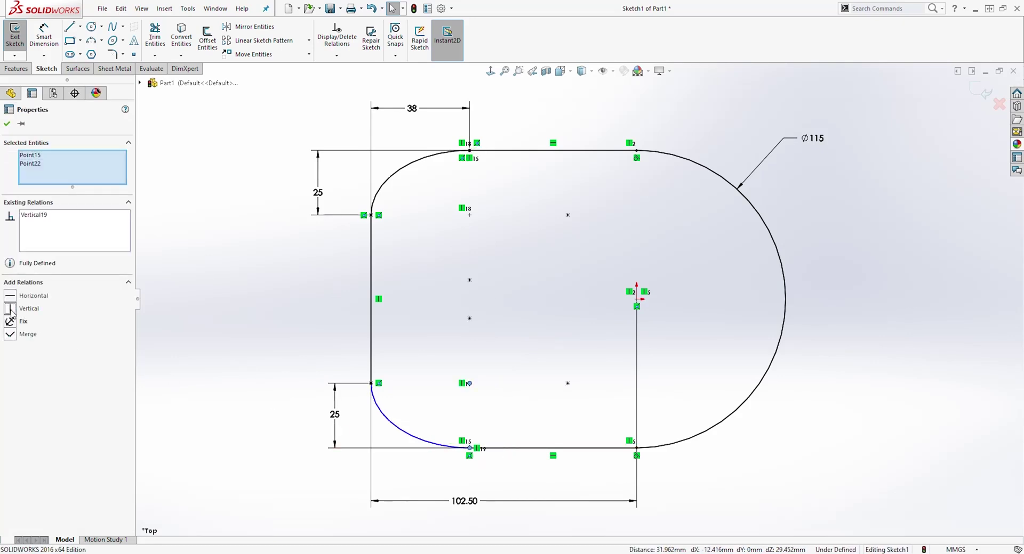
left_click(506, 322)
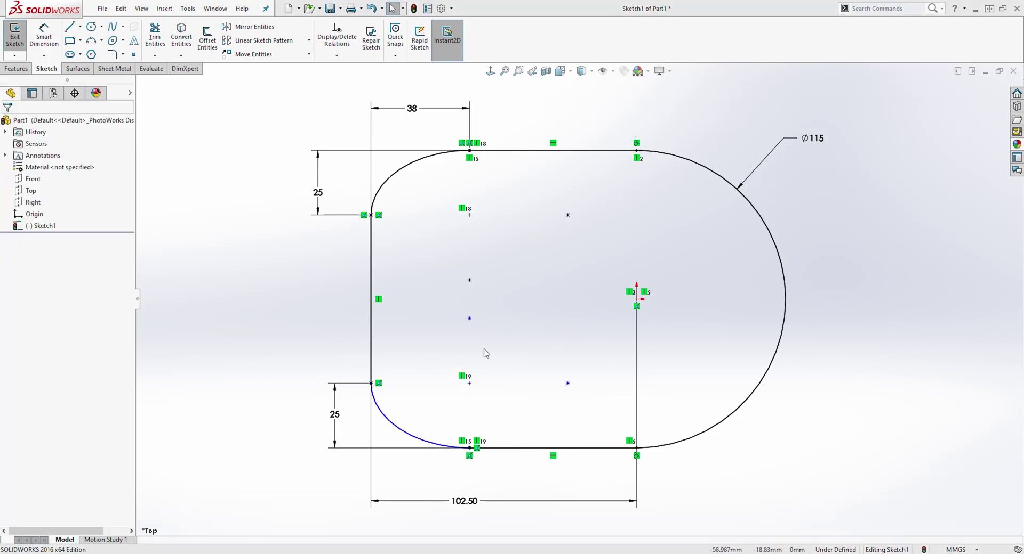
Add a Horizontal relation between the lower-left arc's center point and its endpoint on the left vertical line, and exit the sketch
left_click(469, 383)
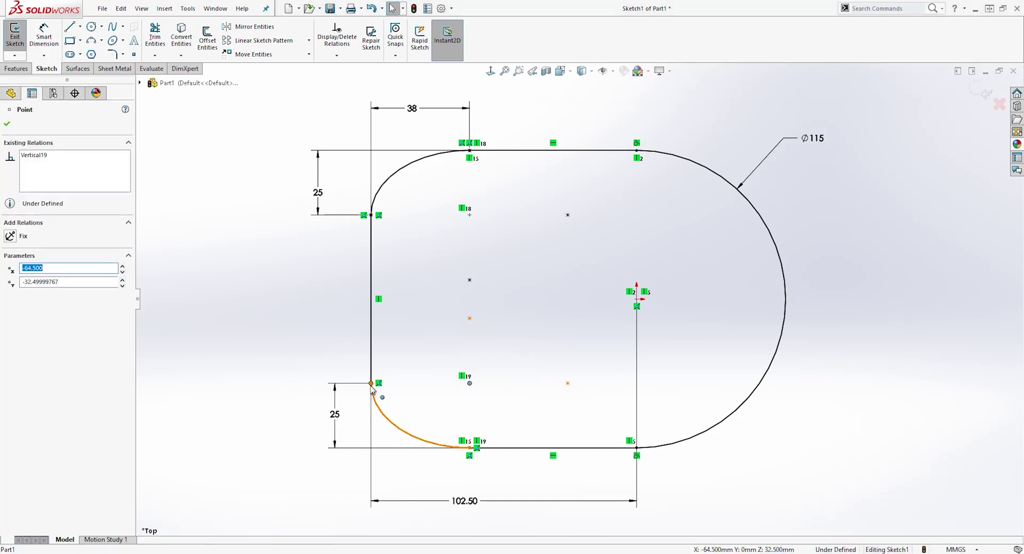
left_click(370, 383, "ctrl")
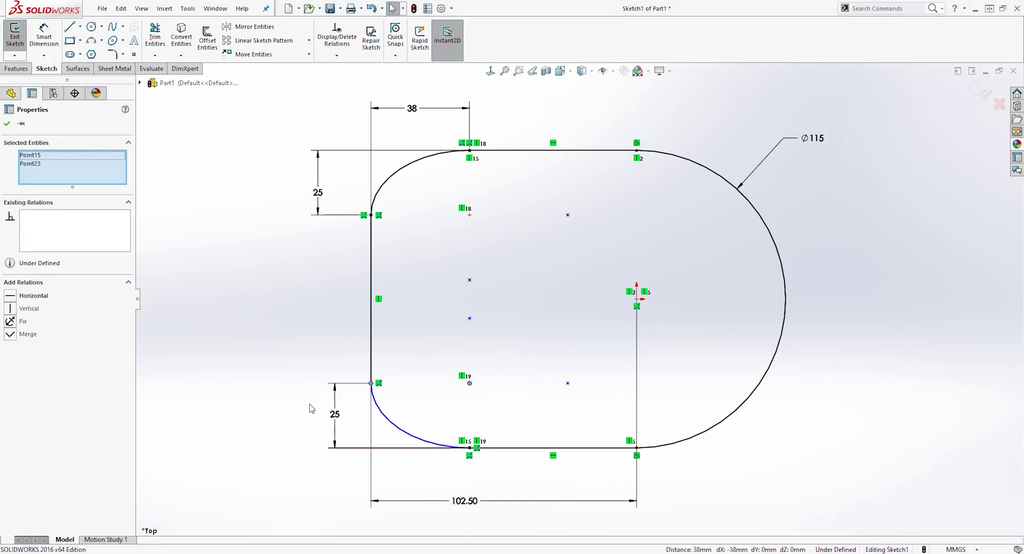
left_click(10, 296)
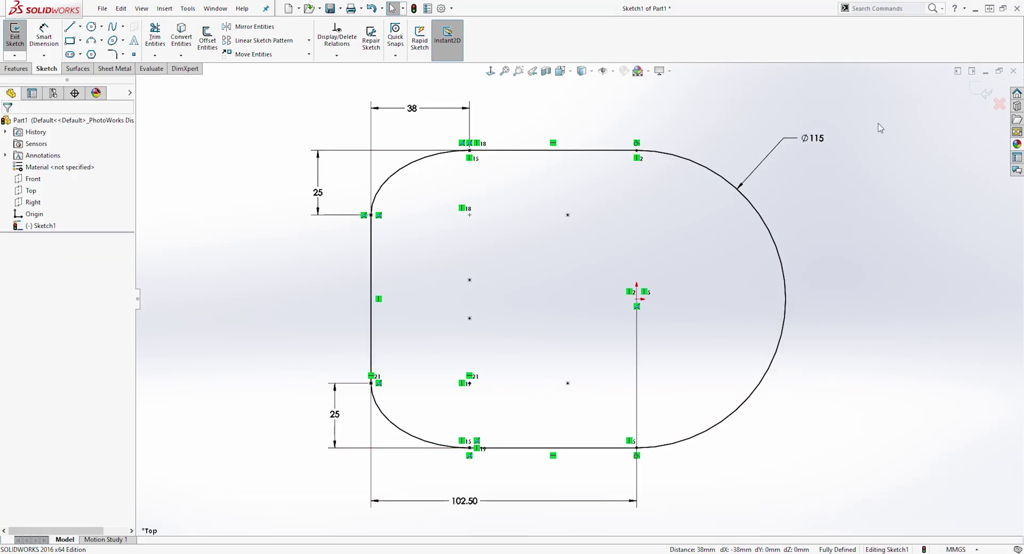
left_click(972, 88)
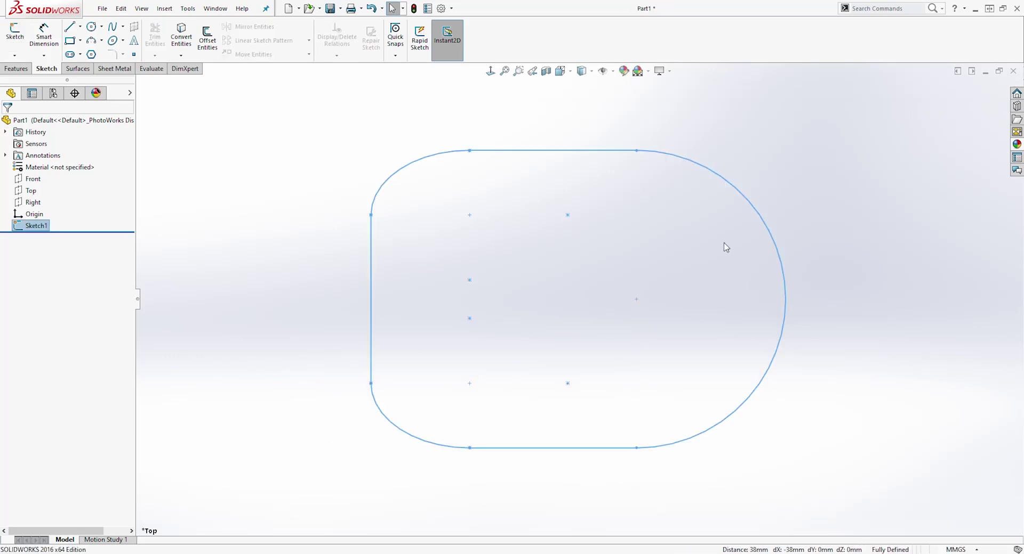
Create a reference plane offset 82.5 mm below the Top plane, with the offset direction flipped
mouse_move(648, 376)
middle_mouse_down()
mouse_move(532, 390)
mouse_move(550, 212)
mouse_move(523, 384)
middle_mouse_up()
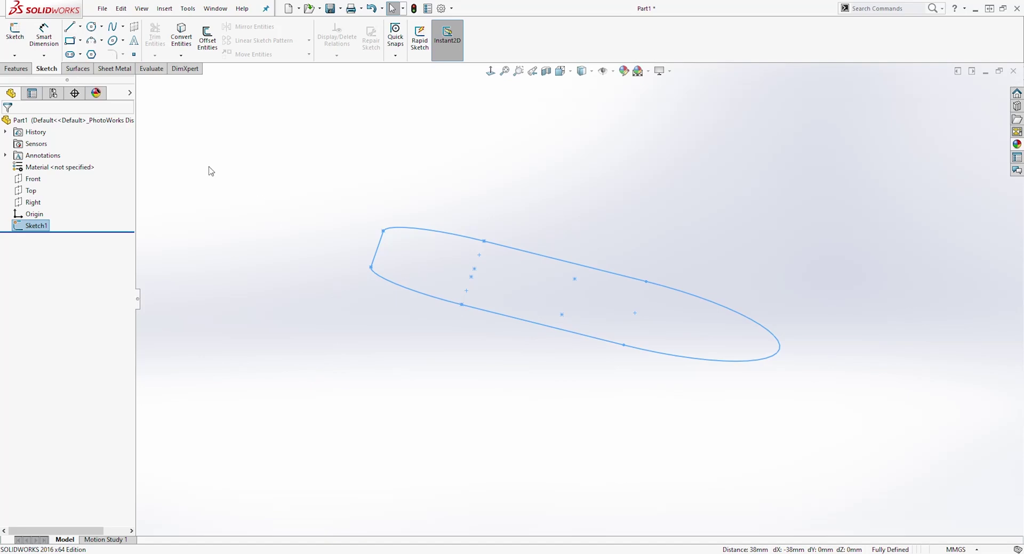
left_click(16, 68)
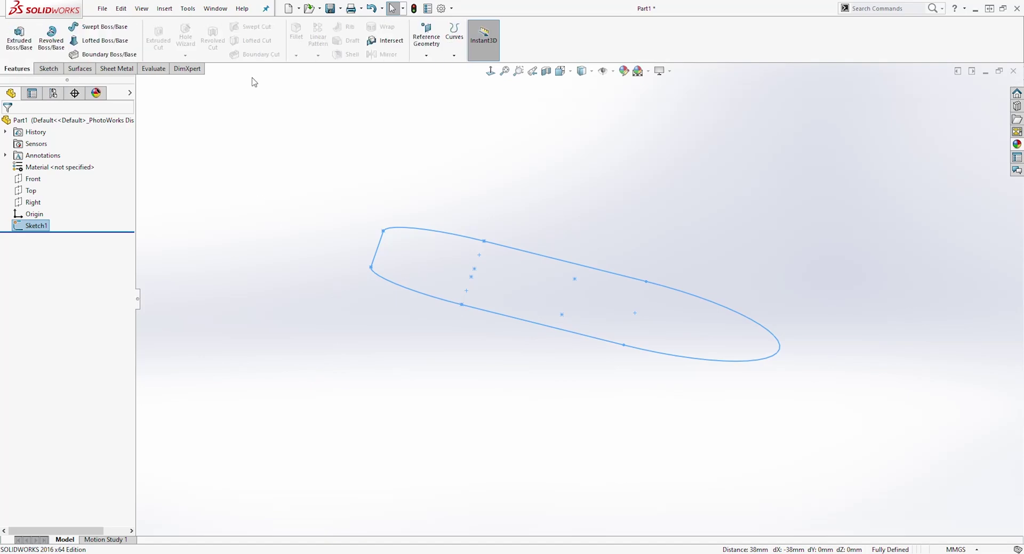
left_click(430, 54)
left_click(433, 69)
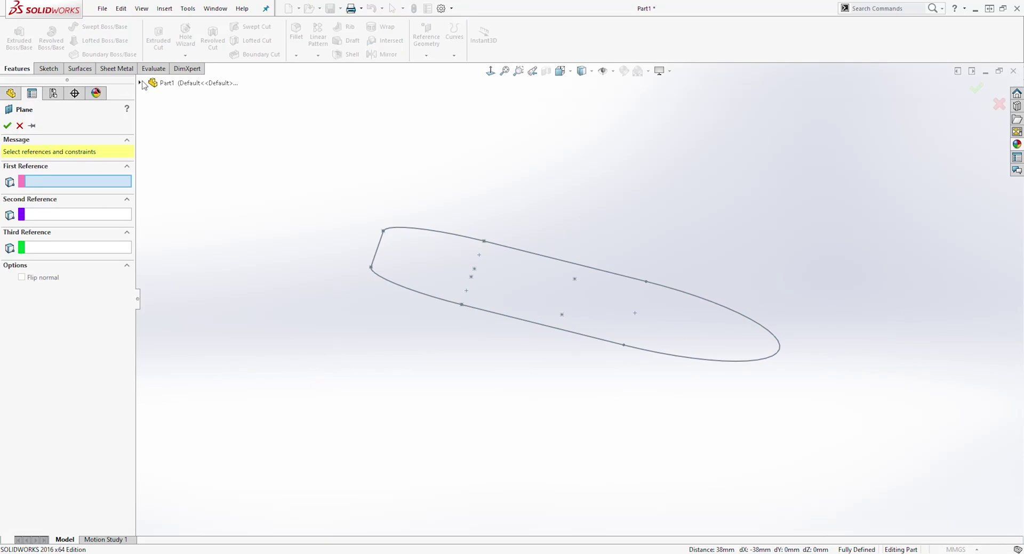
left_click(140, 82)
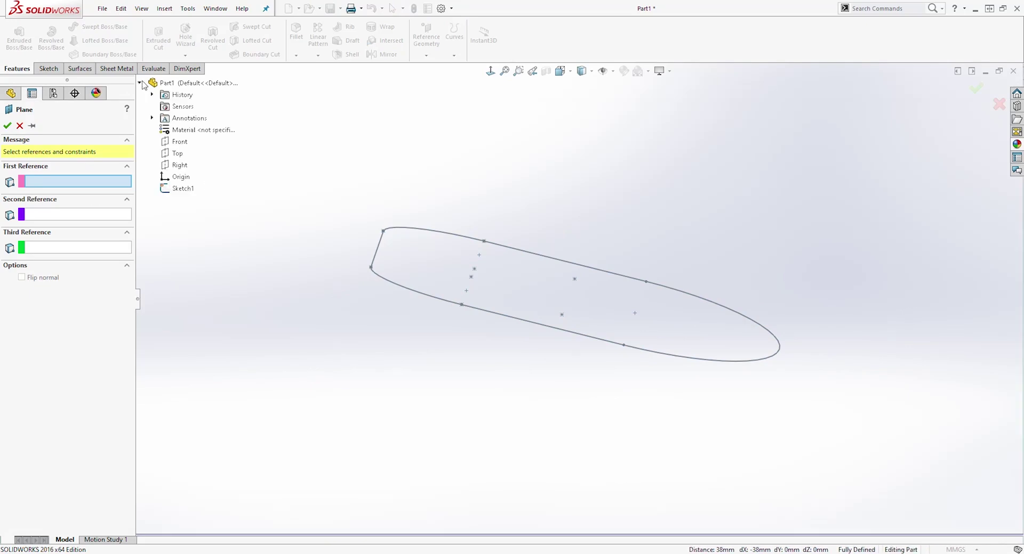
left_click(177, 154)
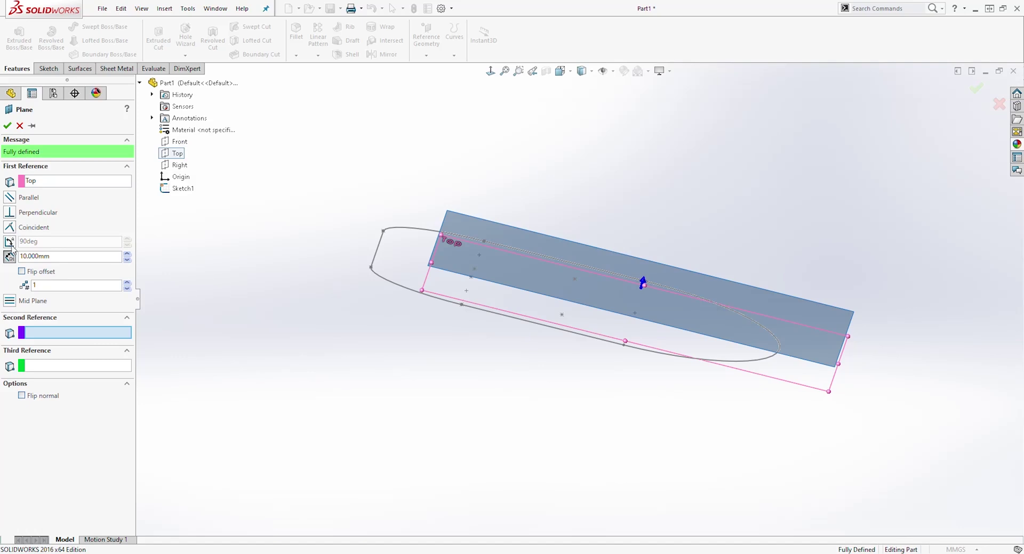
left_click(22, 272)
middle_click_drag(417, 347, 427, 346)
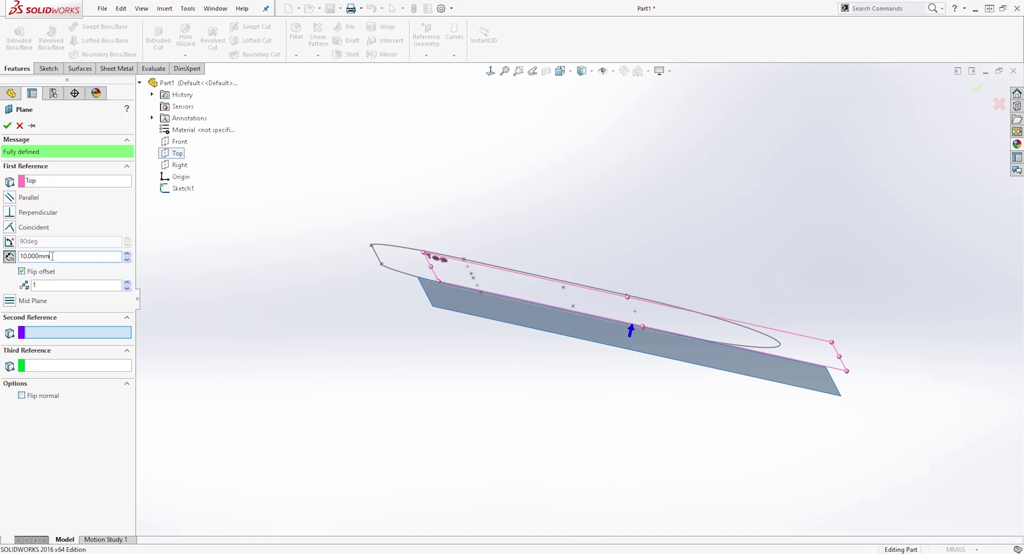
type("82.5")
key("Return")
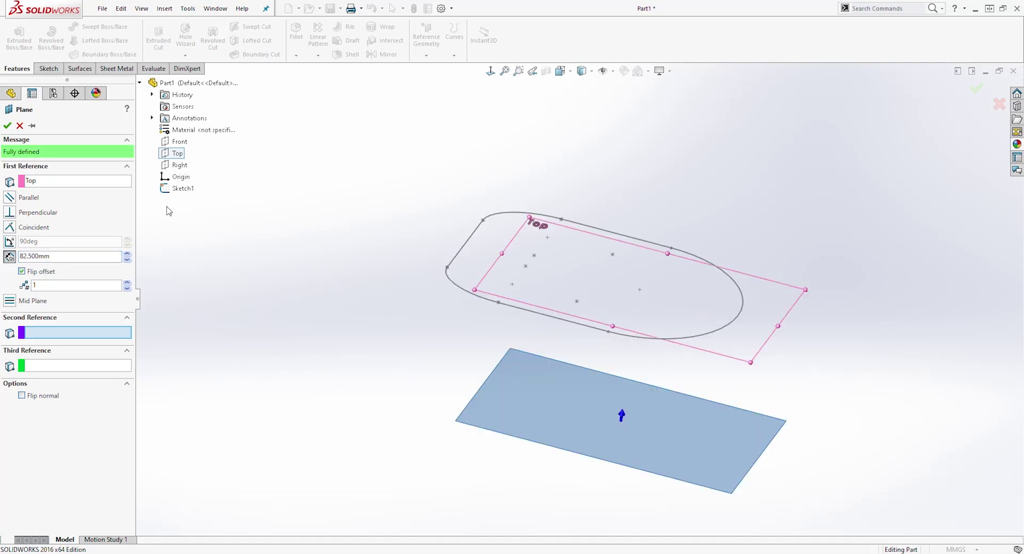
left_click(6, 126)
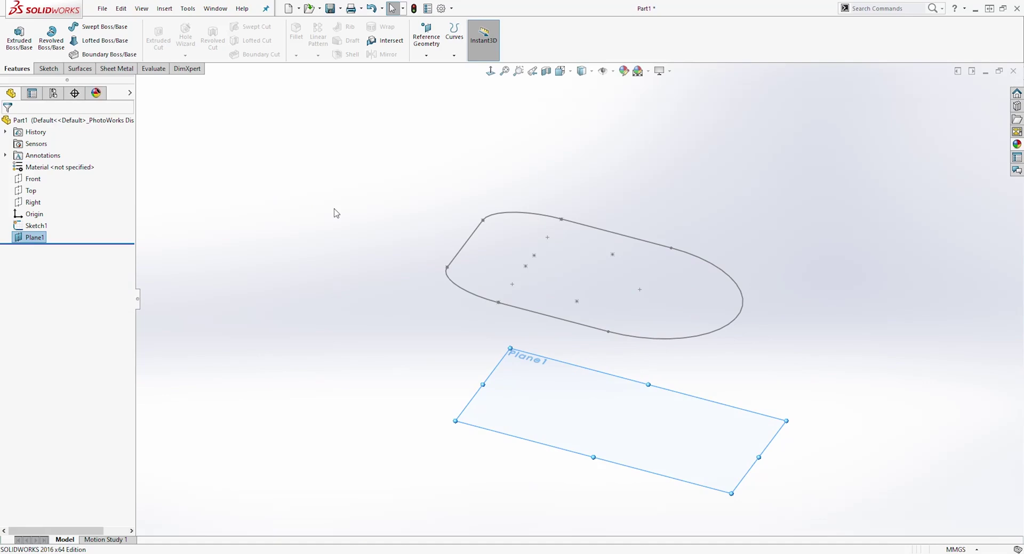
Start a sketch on the offset plane and draw a circle about 40 mm in diameter centered on the origin
left_click(556, 403)
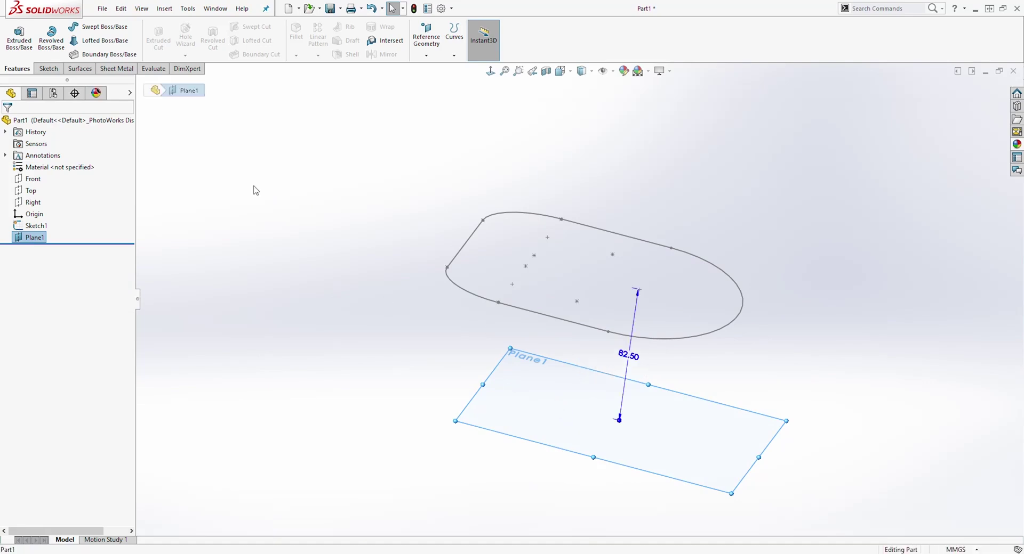
left_click(46, 69)
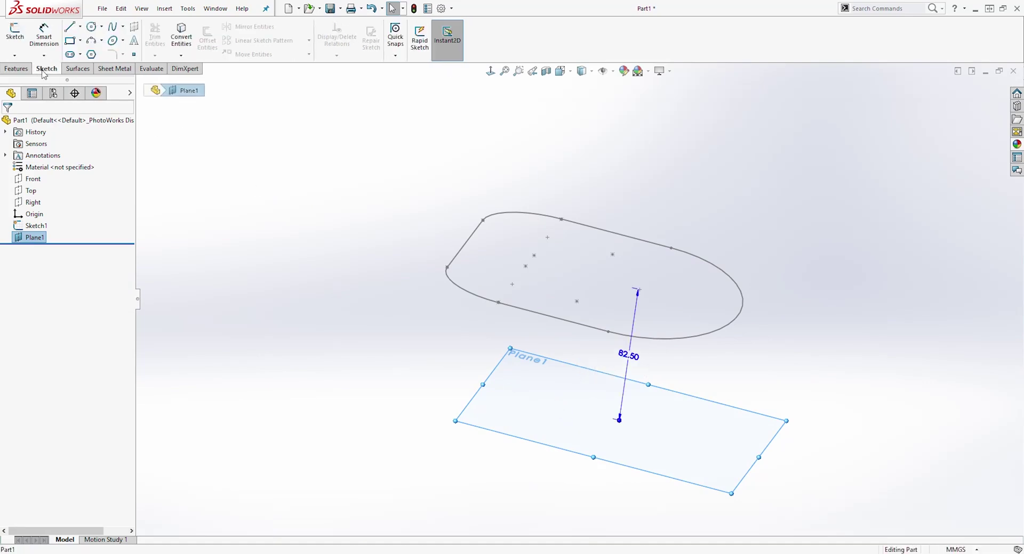
left_click(15, 37)
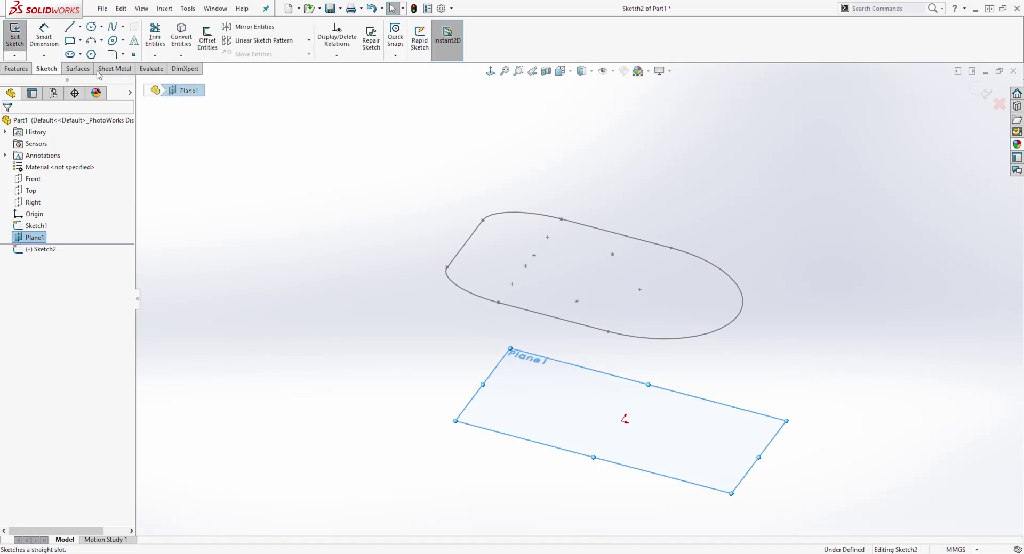
left_click(491, 70)
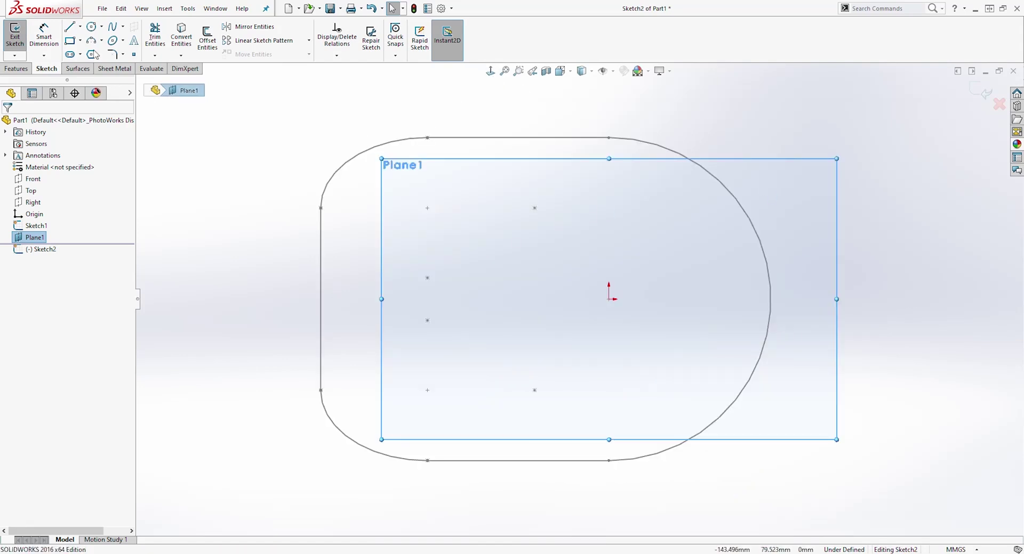
left_click(91, 27)
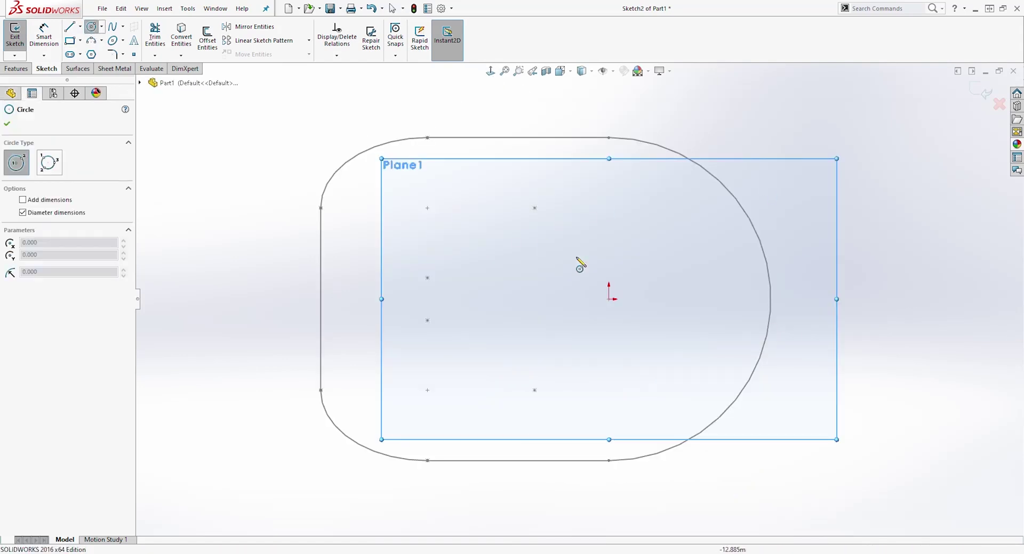
left_click(608, 298)
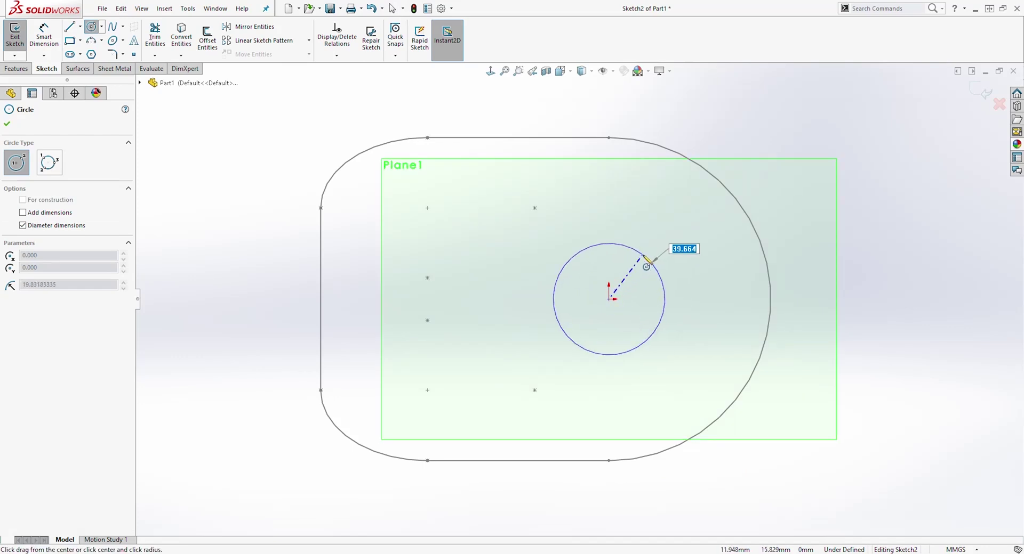
left_click(647, 263)
key("Escape")
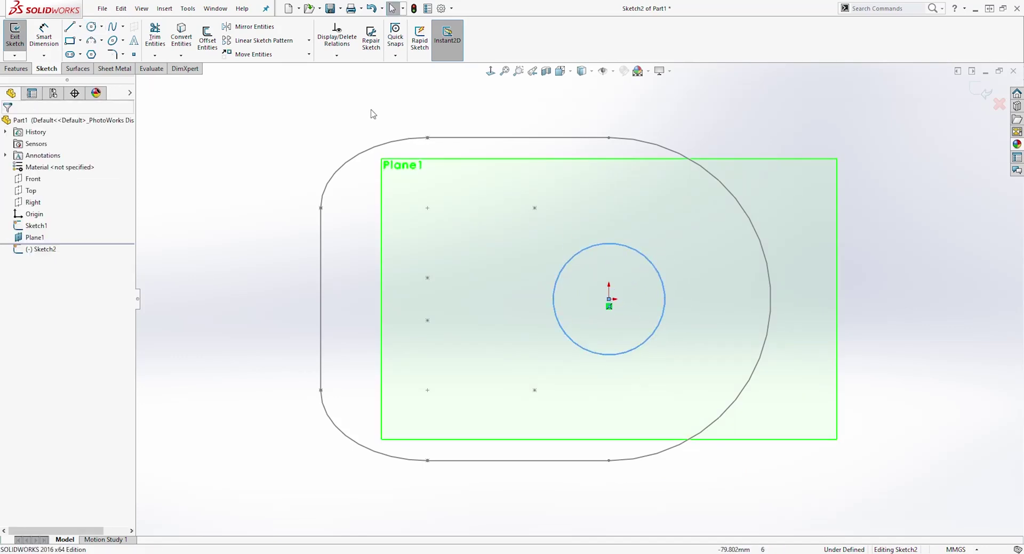
Dimension the circle's diameter as 25 mm and exit the sketch
left_click(44, 37)
left_click(580, 247)
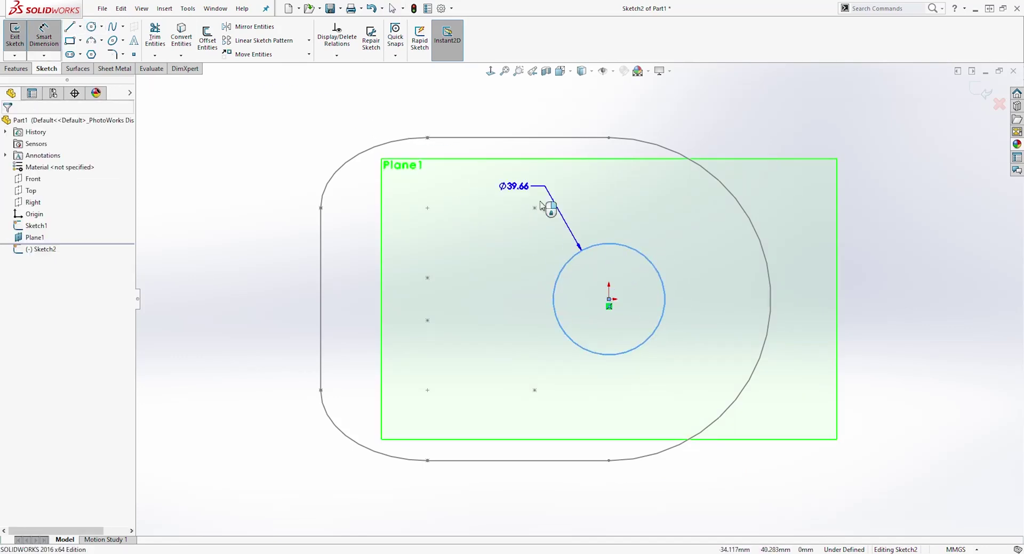
left_click(509, 195)
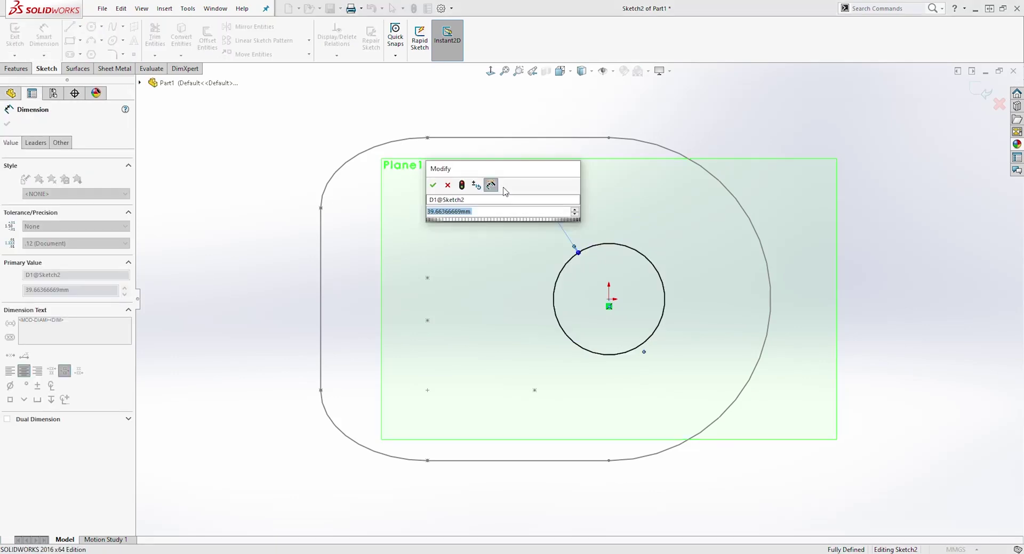
type("25")
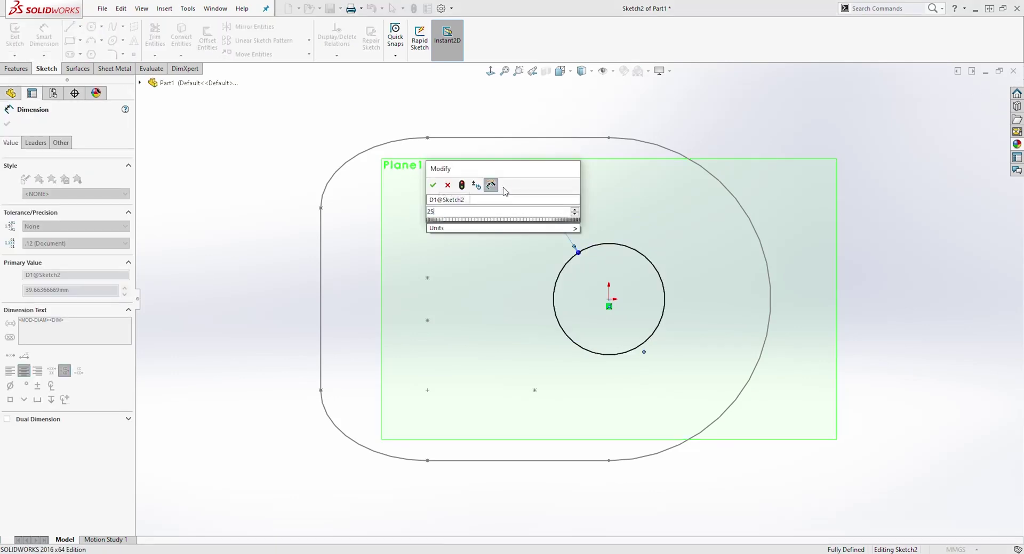
key("Return")
key("Escape")
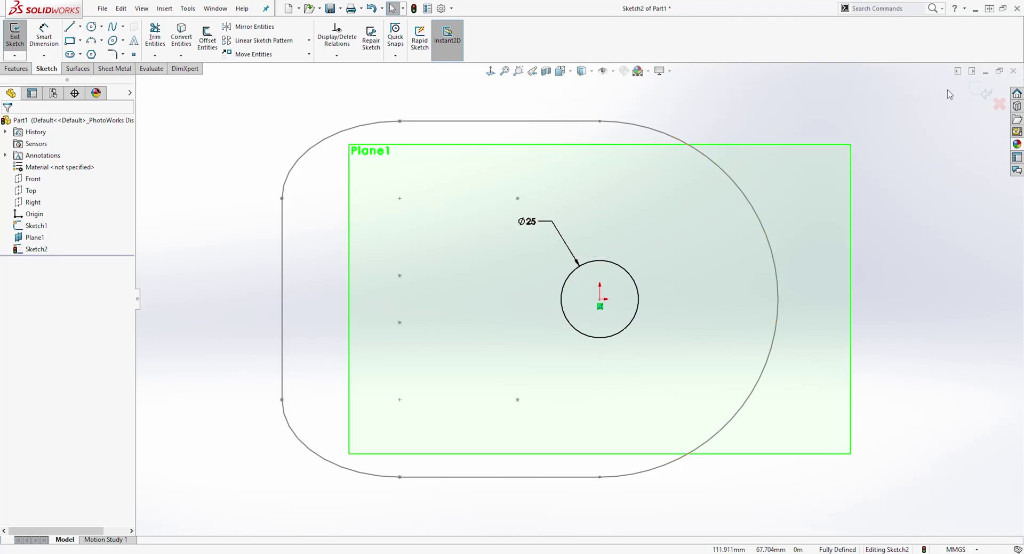
left_click(985, 93)
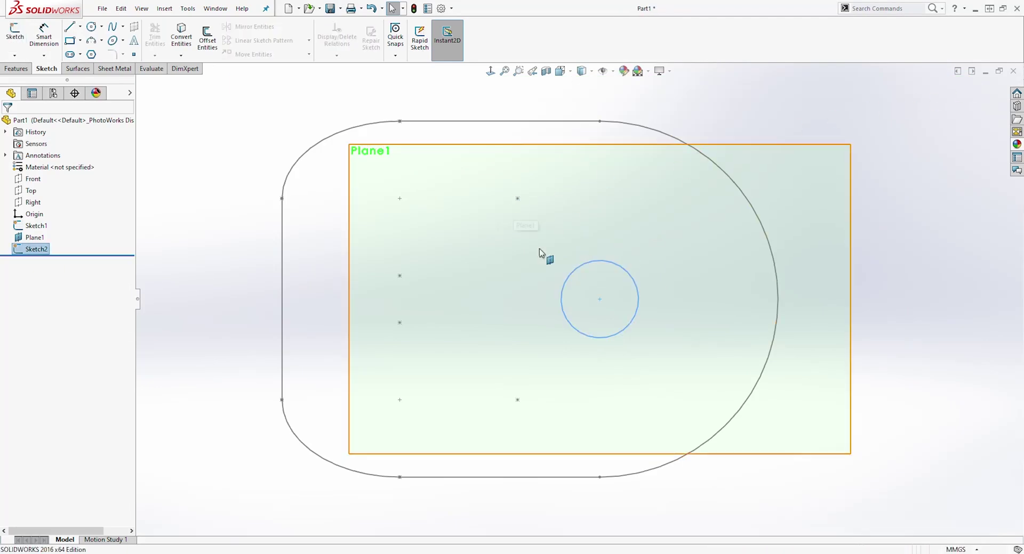
Hide the offset reference plane below the rim profile
mouse_move(539, 423)
middle_mouse_down()
mouse_move(530, 219)
mouse_move(545, 217)
mouse_move(552, 258)
middle_mouse_up()
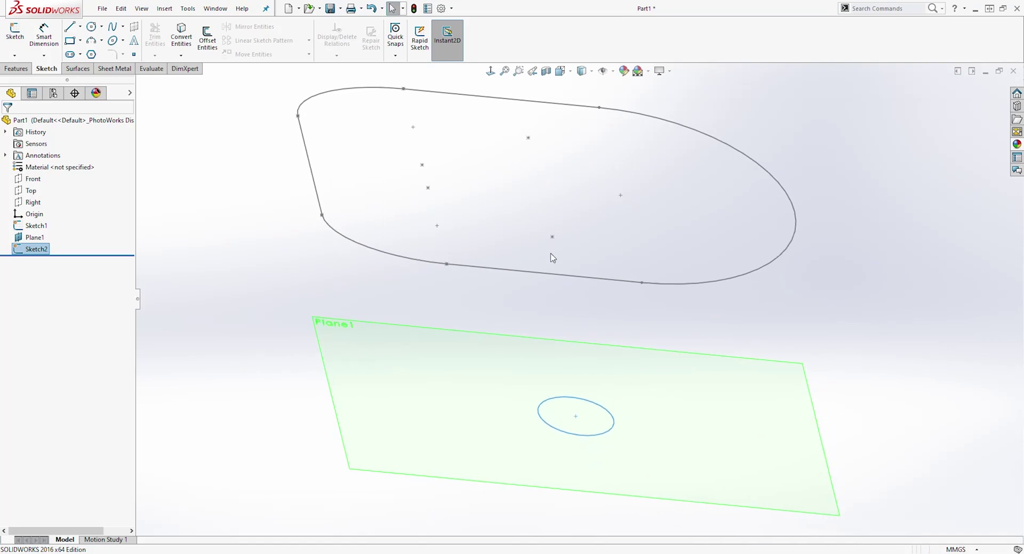
right_click(41, 238)
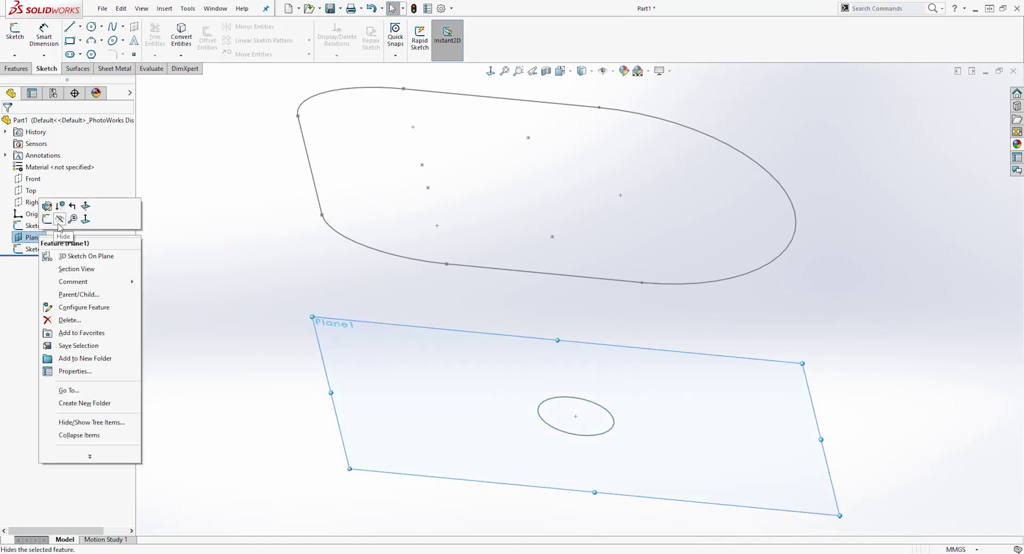
left_click(214, 214)
right_click(31, 239)
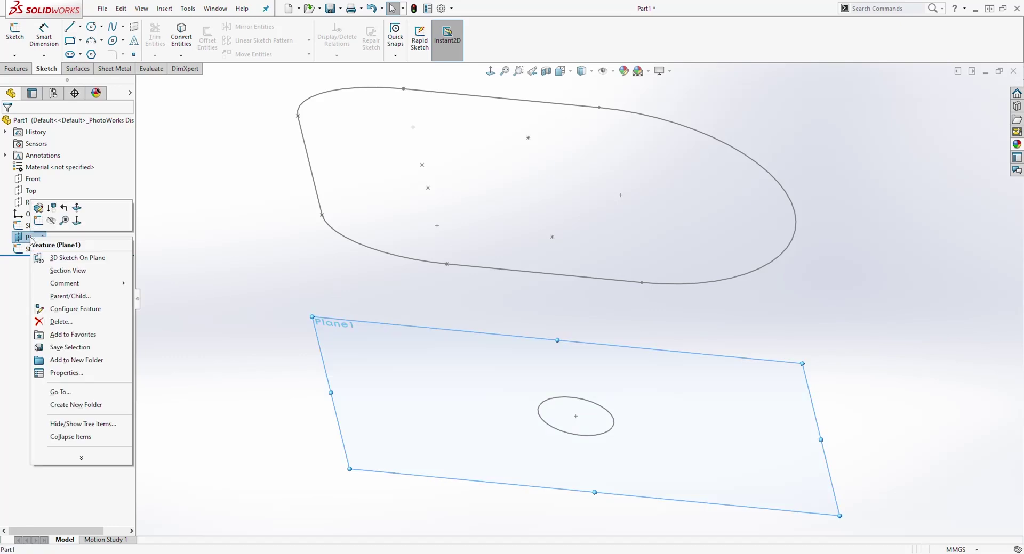
left_click(51, 222)
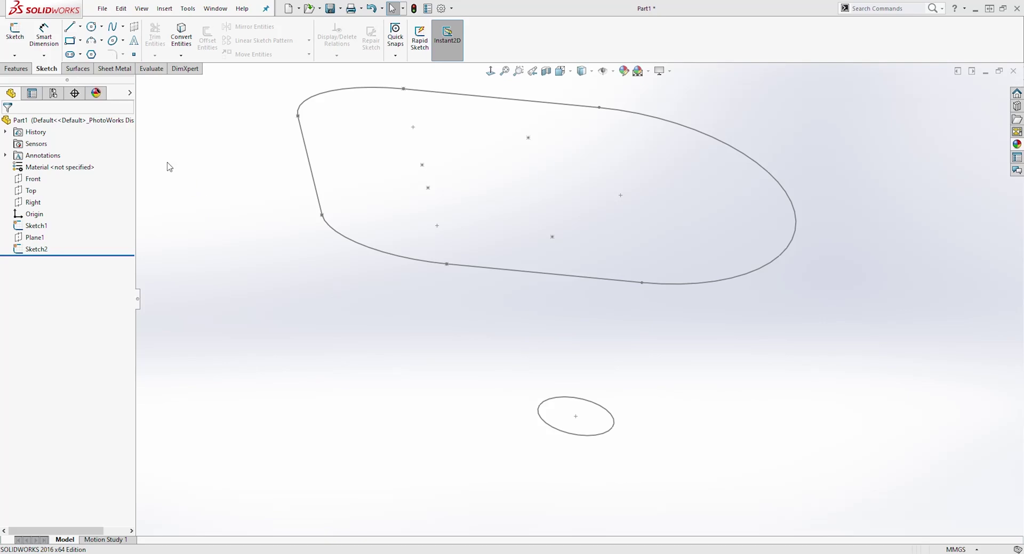
Create a lofted boss from the rim profile to the 25 mm circle below it
left_click(21, 69)
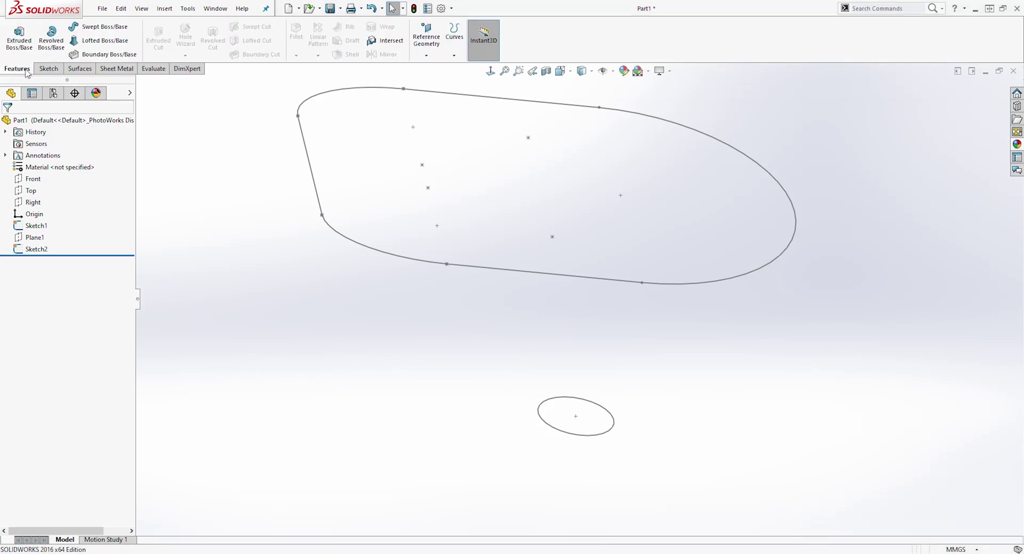
left_click(94, 46)
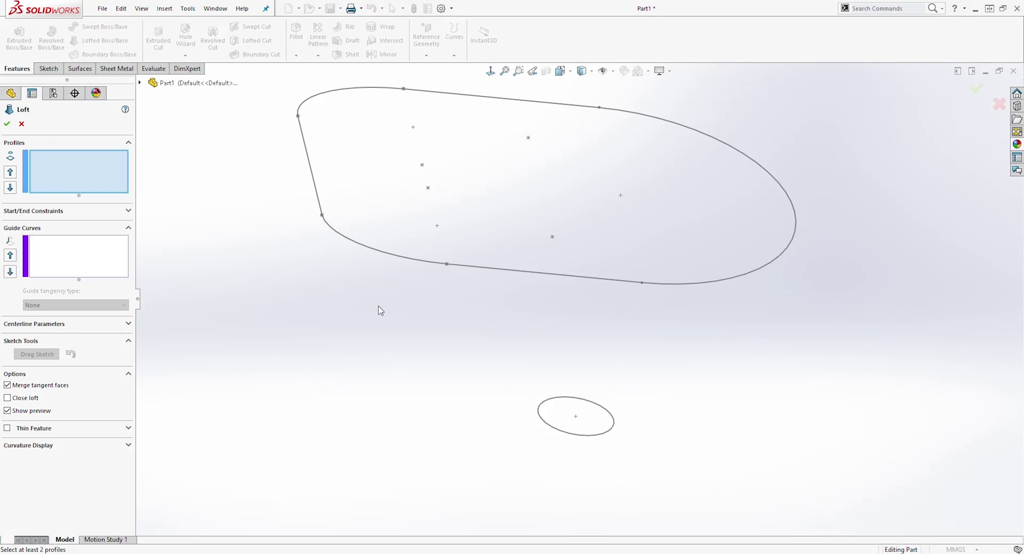
left_click(478, 269)
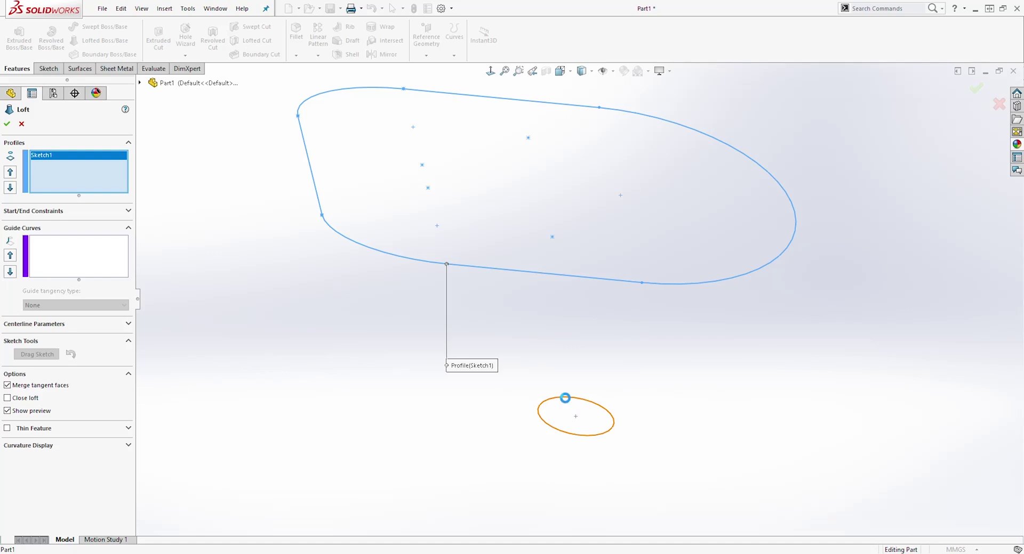
left_click(566, 400)
middle_click_drag(454, 430, 620, 486)
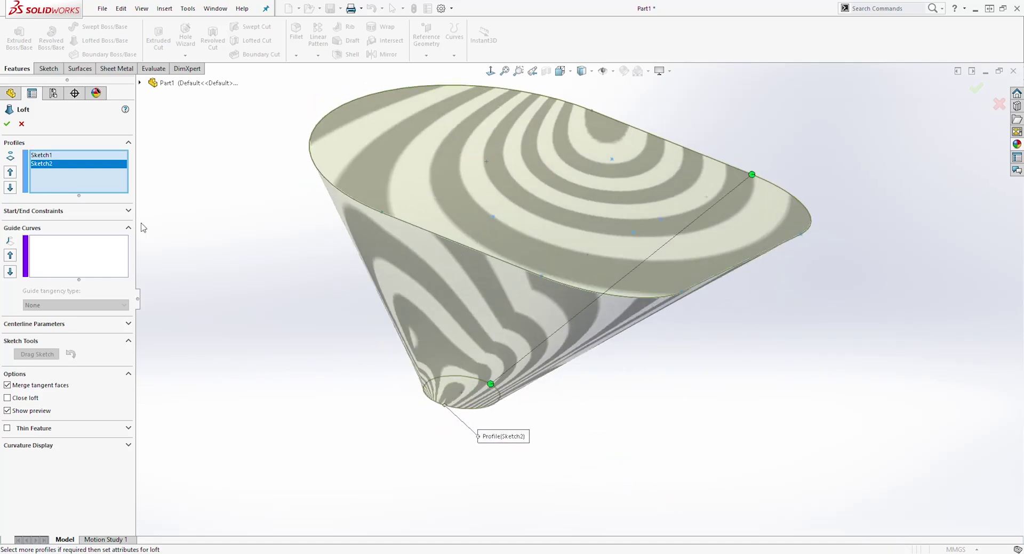
left_click(7, 124)
Sketch on the loft's small circular end face, convert the face's edge into a circle, and exit the sketch
middle_click_drag(340, 345, 469, 359)
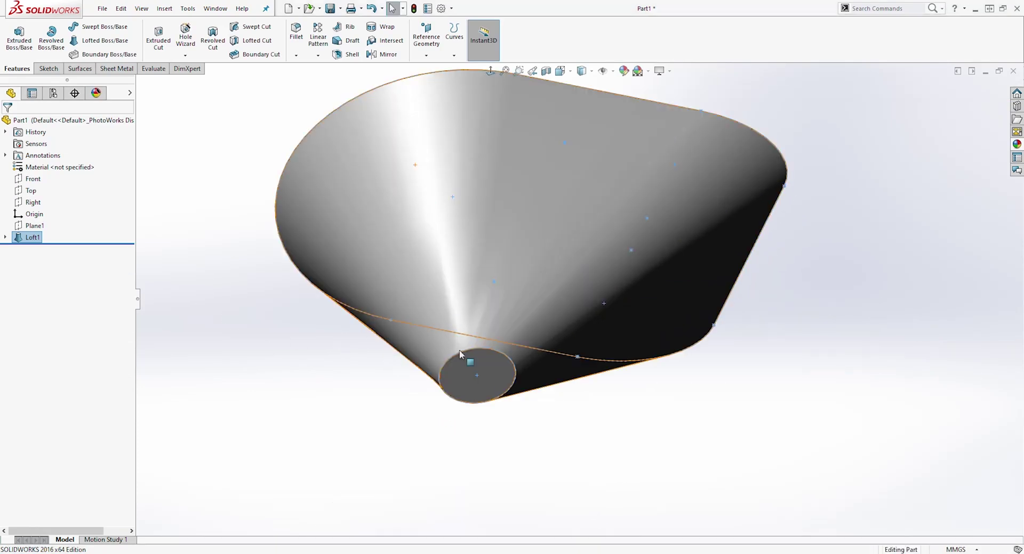
left_click(476, 381)
left_click(48, 69)
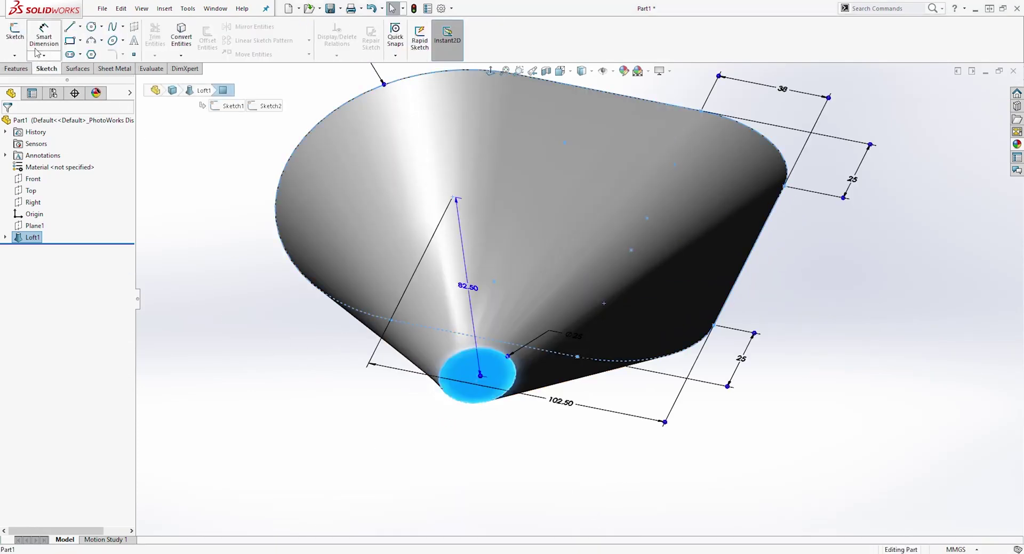
left_click(15, 33)
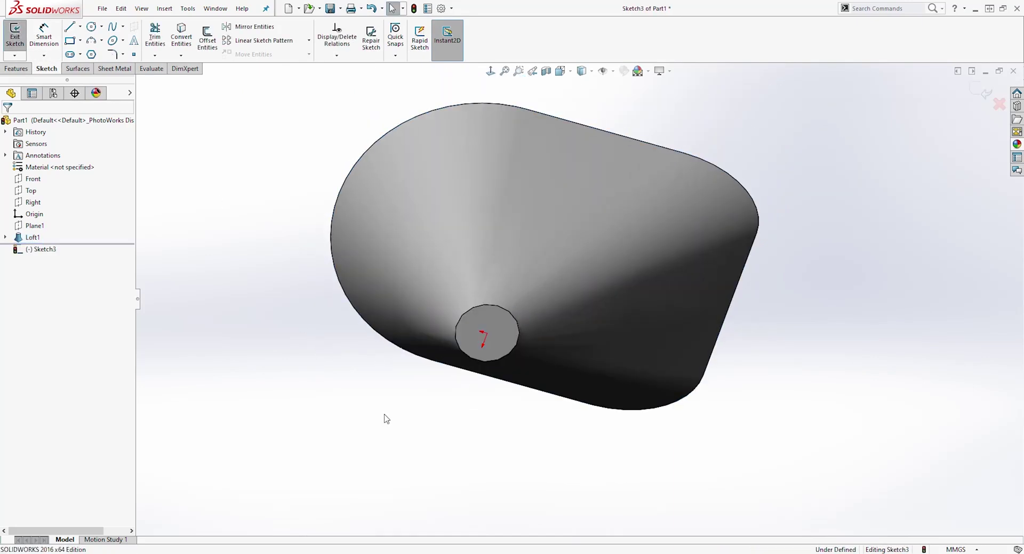
left_click(494, 317)
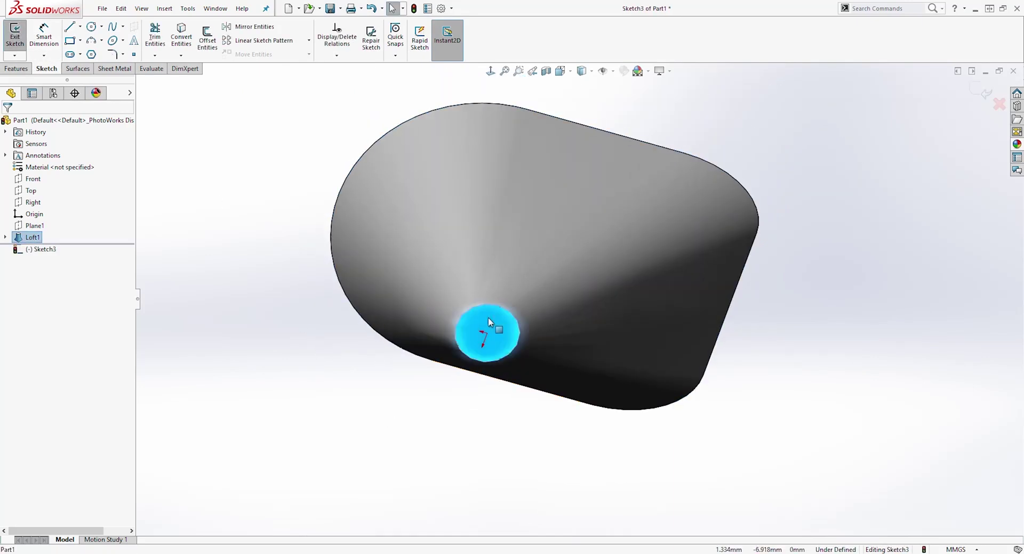
left_click(180, 36)
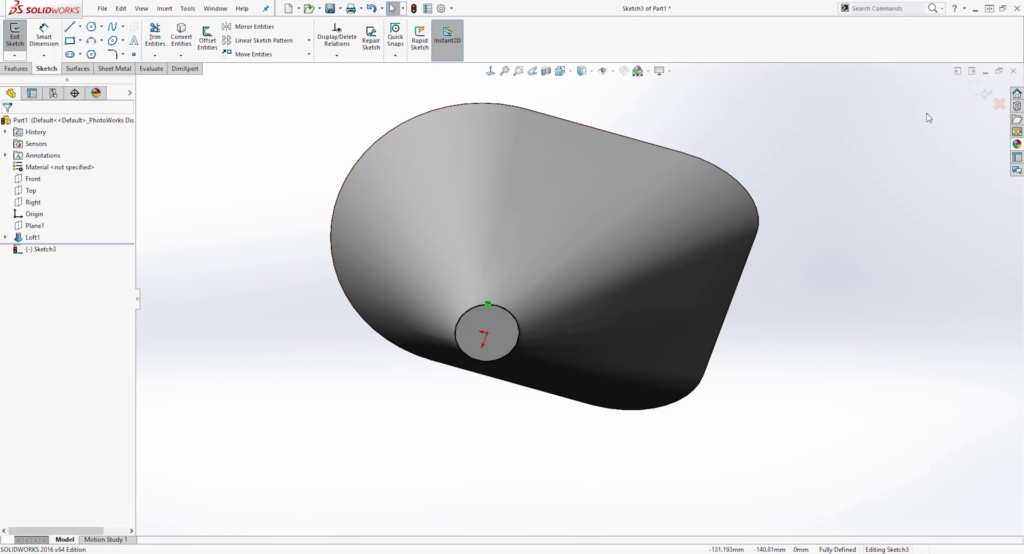
left_click(981, 95)
middle_click_drag(788, 172, 565, 385)
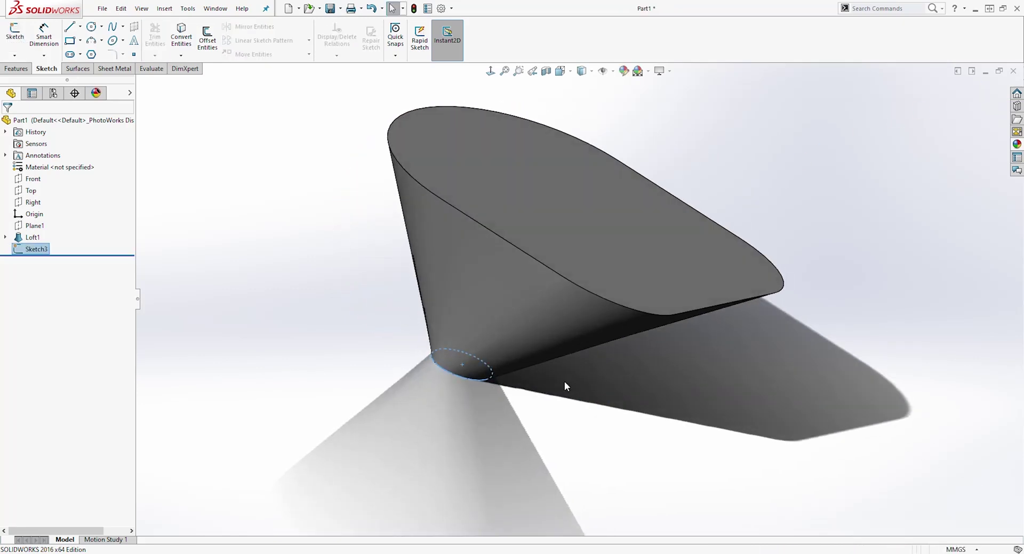
Create a reference plane offset 50 mm below the funnel's small circular end face
left_click(24, 69)
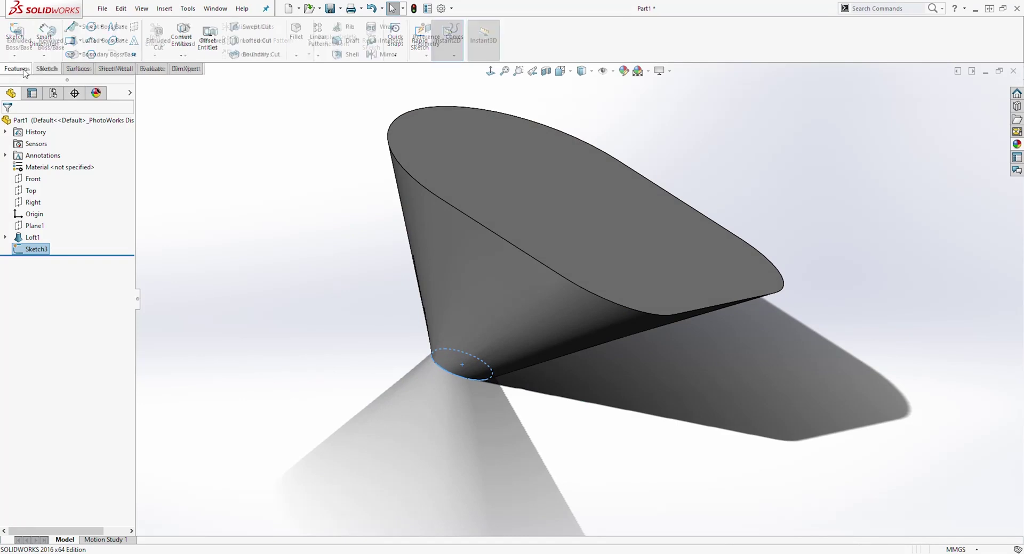
left_click(427, 55)
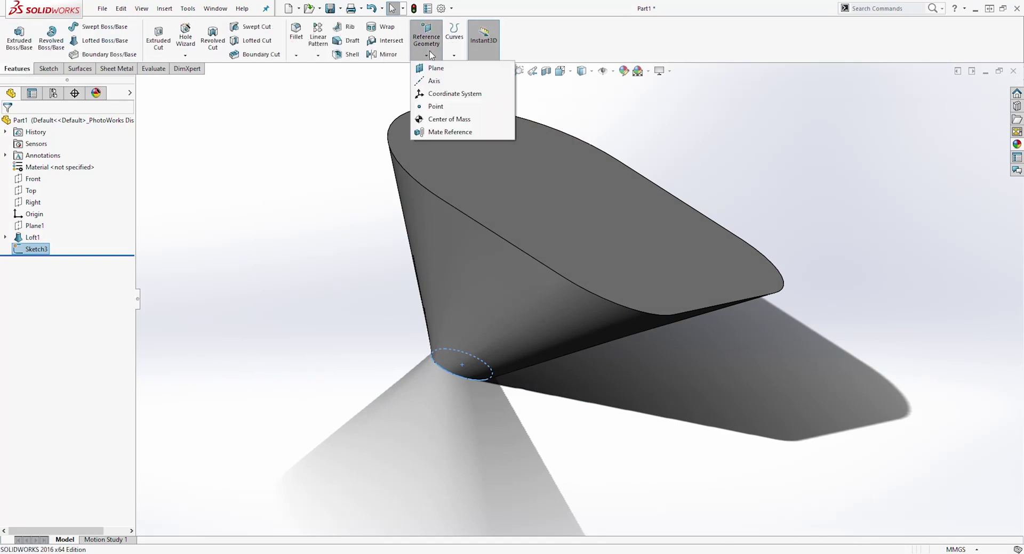
left_click(435, 68)
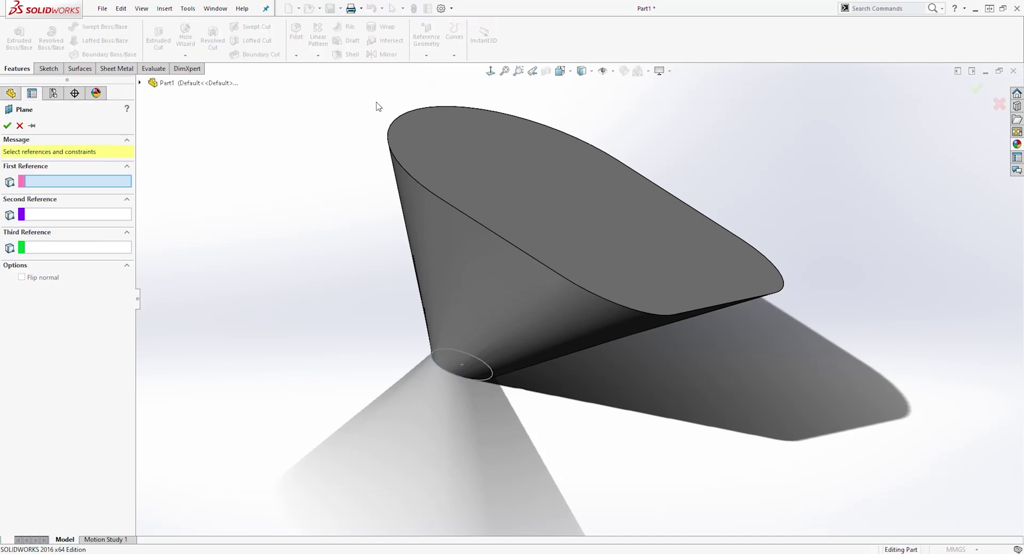
middle_click_drag(143, 87, 143, 208)
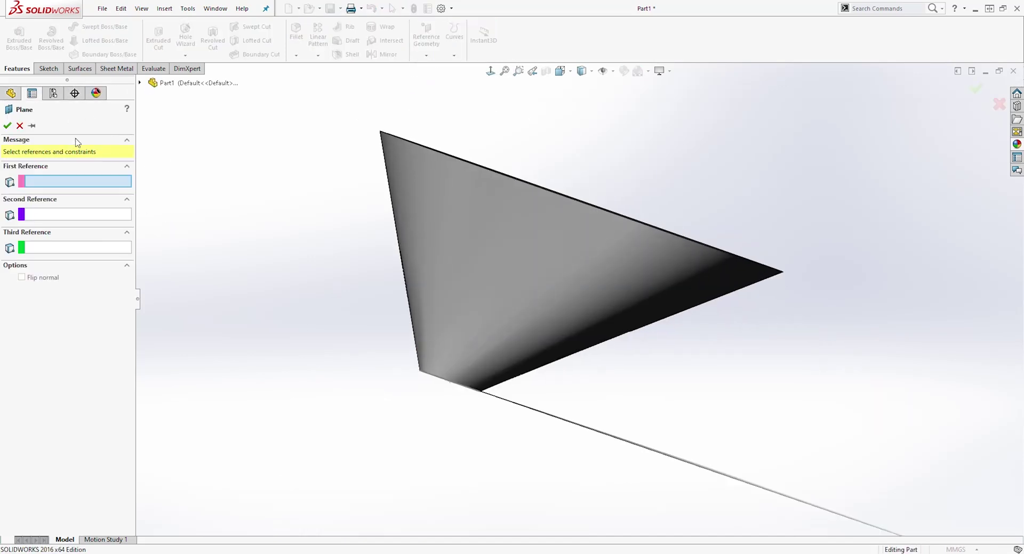
middle_click_drag(202, 227, 357, 247)
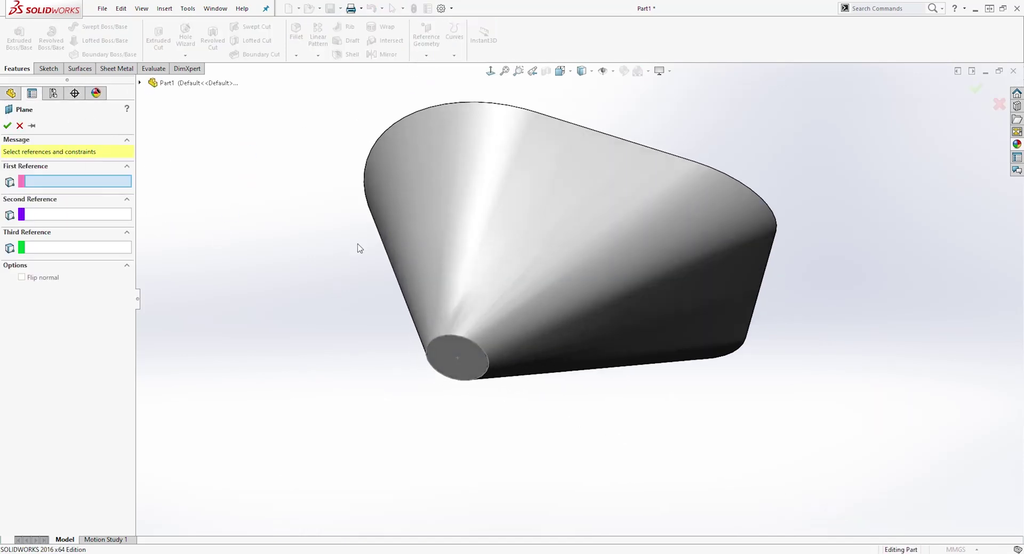
left_click(447, 355)
middle_click_drag(261, 210, 336, 319)
scroll(598, 358, "up", 2)
scroll(516, 427, "down", 4)
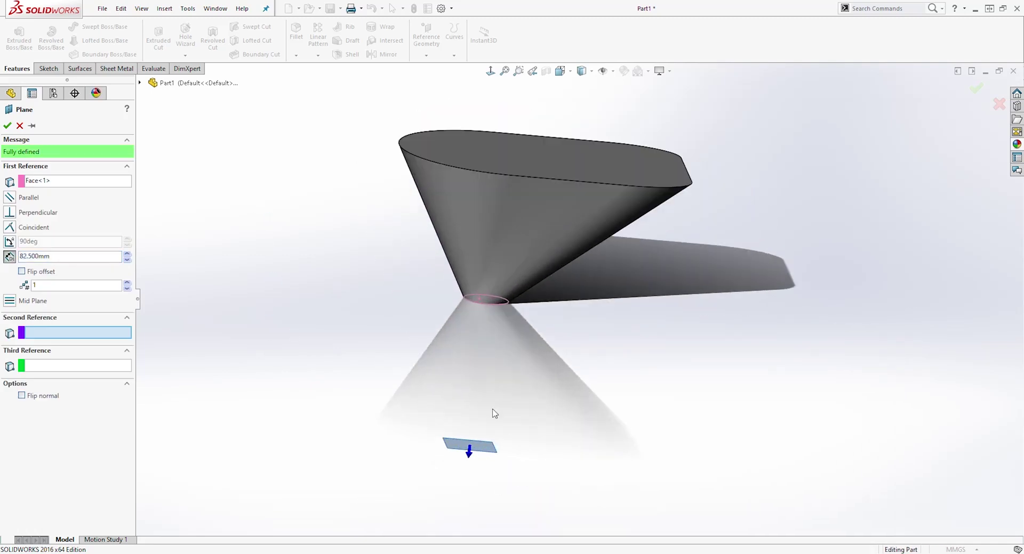
left_click(10, 254)
type("50")
key("Return")
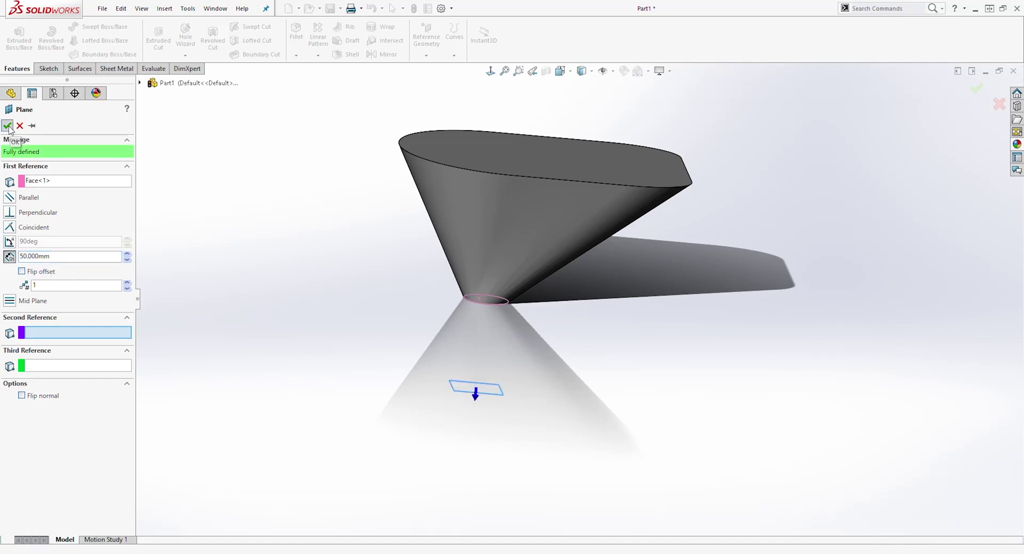
left_click(8, 125)
Start a sketch on the new offset plane and draw a circle about 19.5 mm in diameter centered on the origin
middle_click_drag(480, 211, 613, 342)
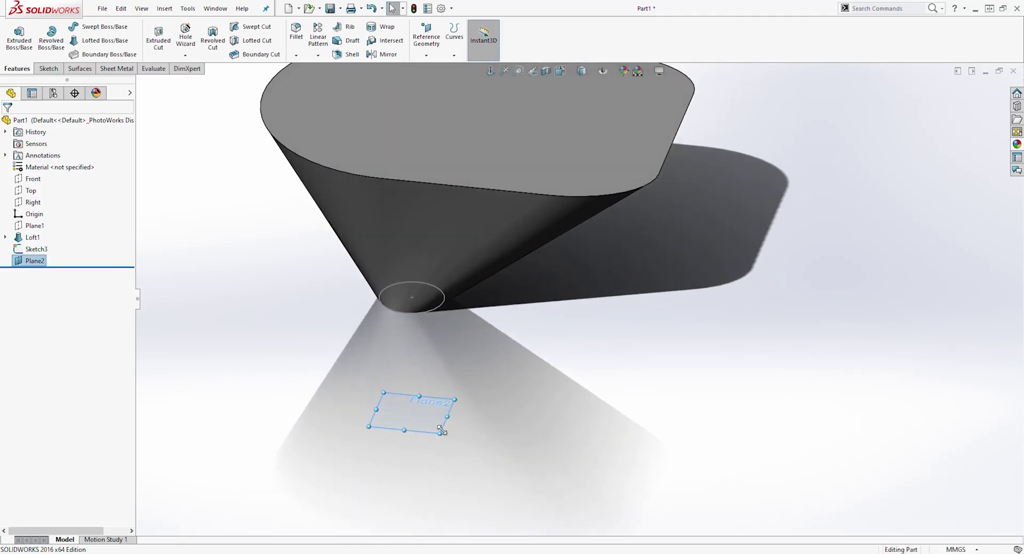
left_click(432, 422)
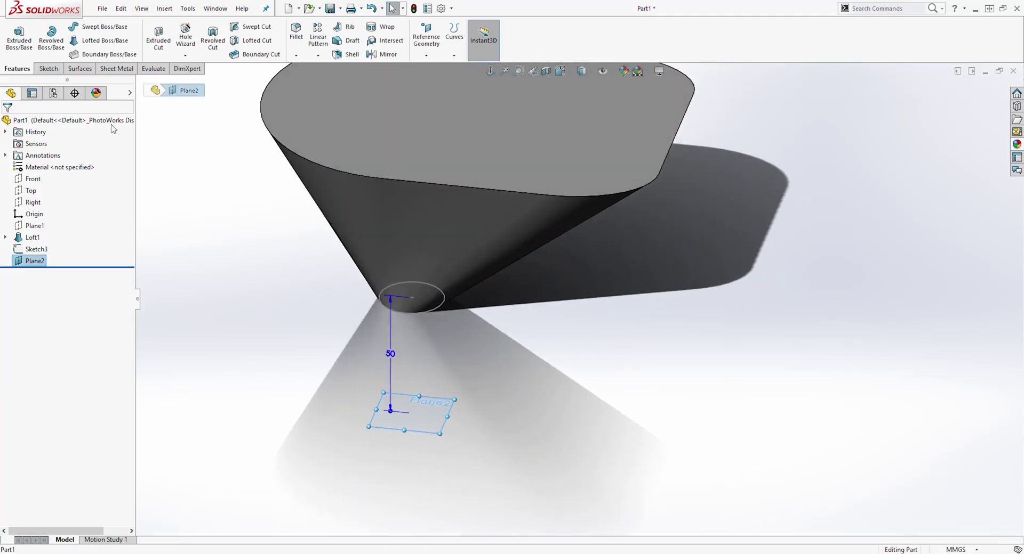
left_click(48, 68)
left_click(15, 34)
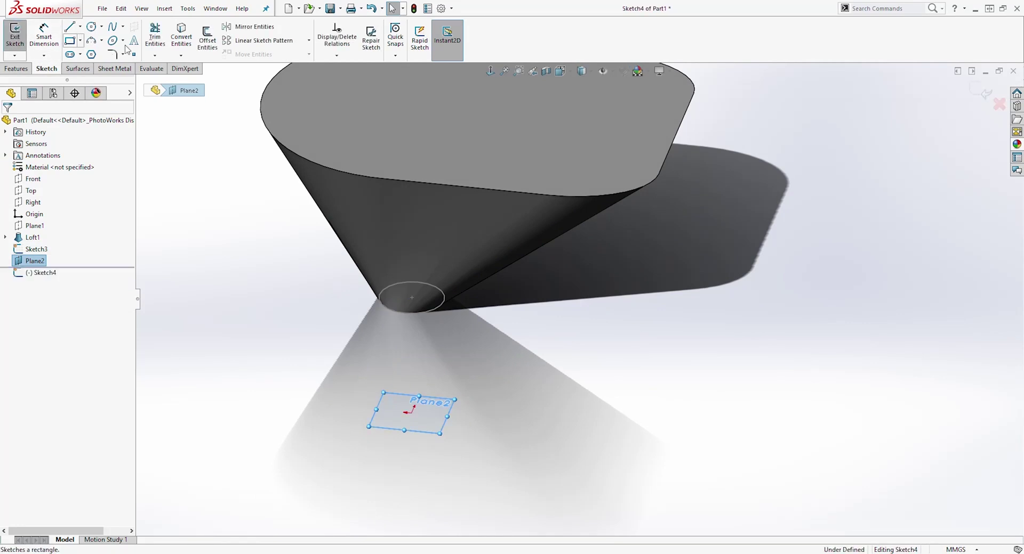
left_click(492, 73)
left_click(92, 28)
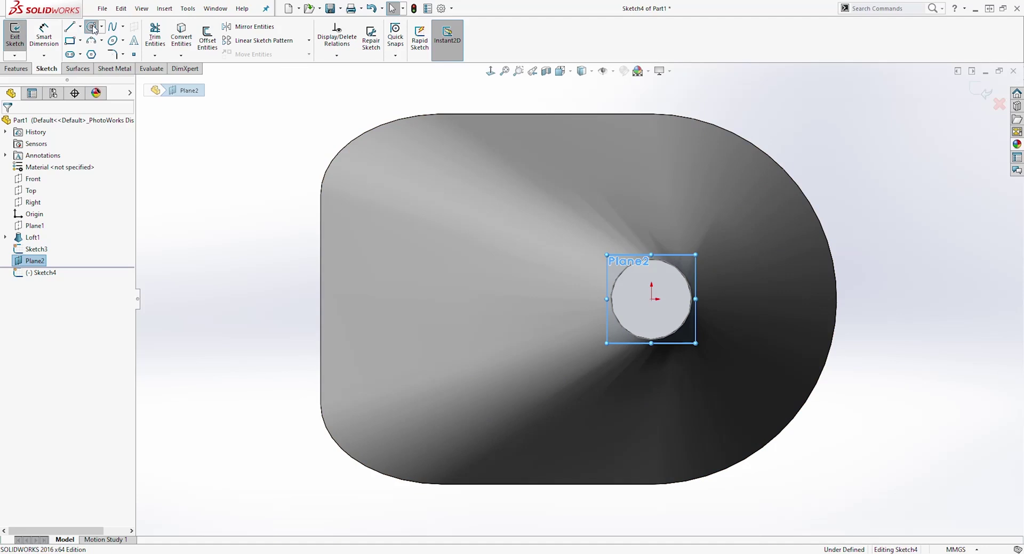
left_click(652, 299)
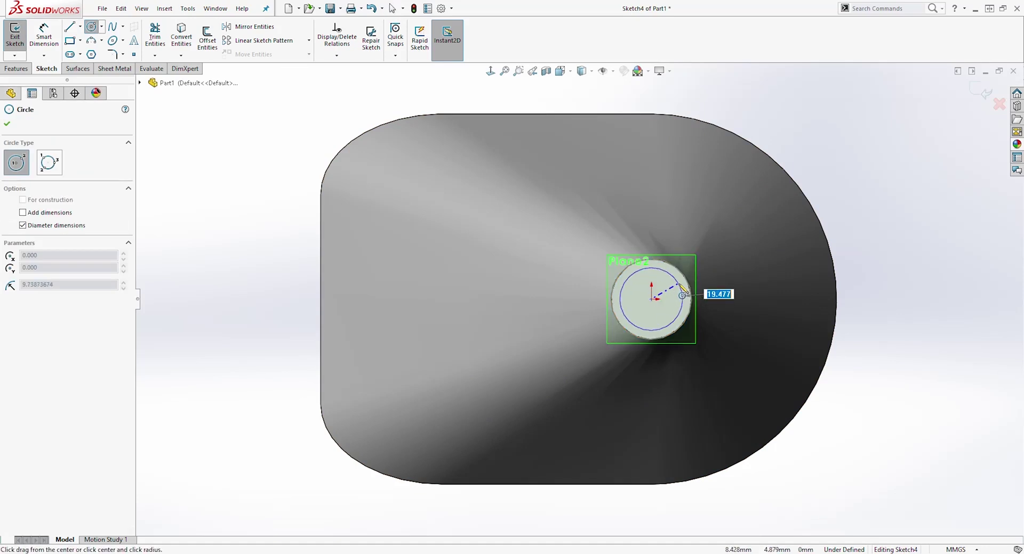
left_click(682, 294)
key("Escape")
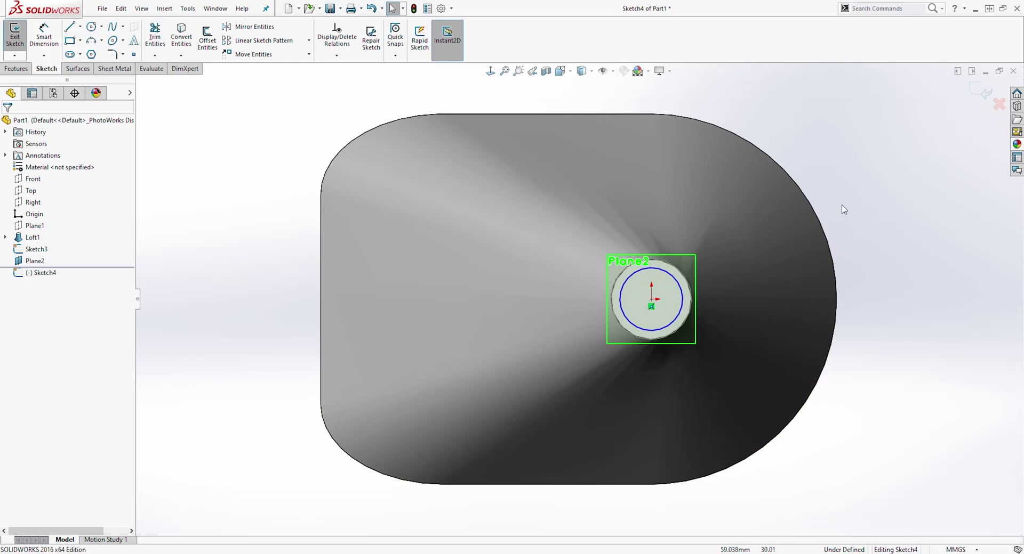
Dimension the circle's diameter as 11.5 mm and exit the sketch
left_click(47, 39)
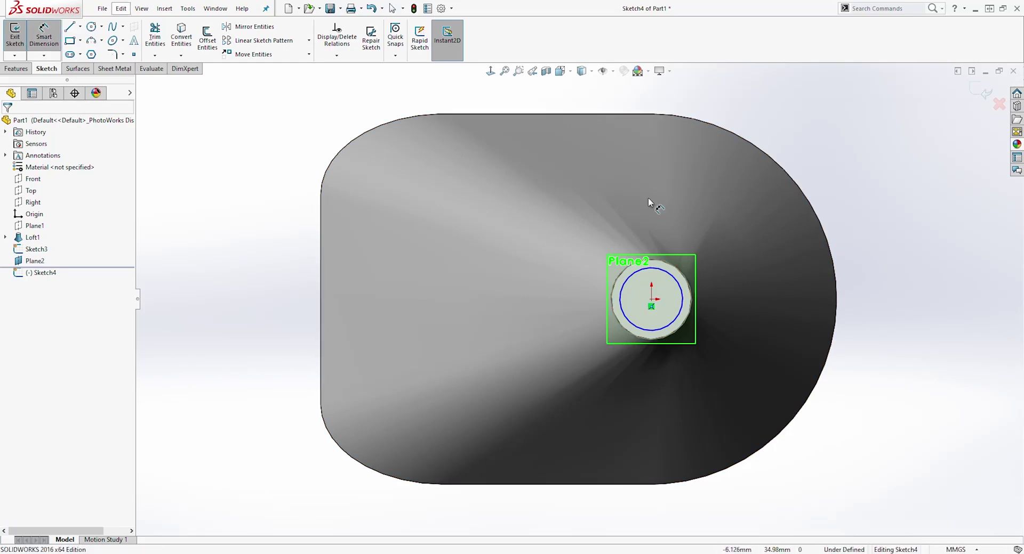
left_click(676, 285)
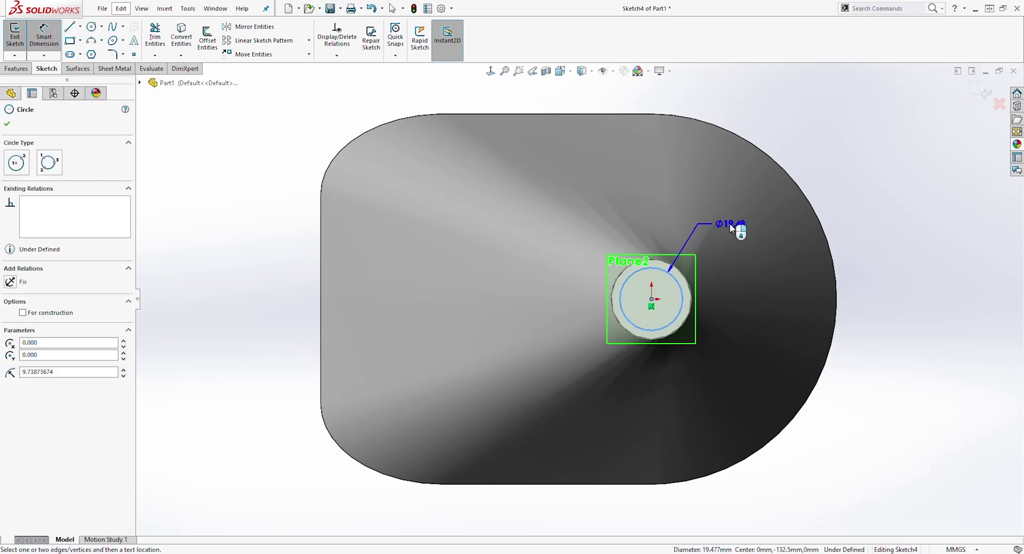
left_click(731, 229)
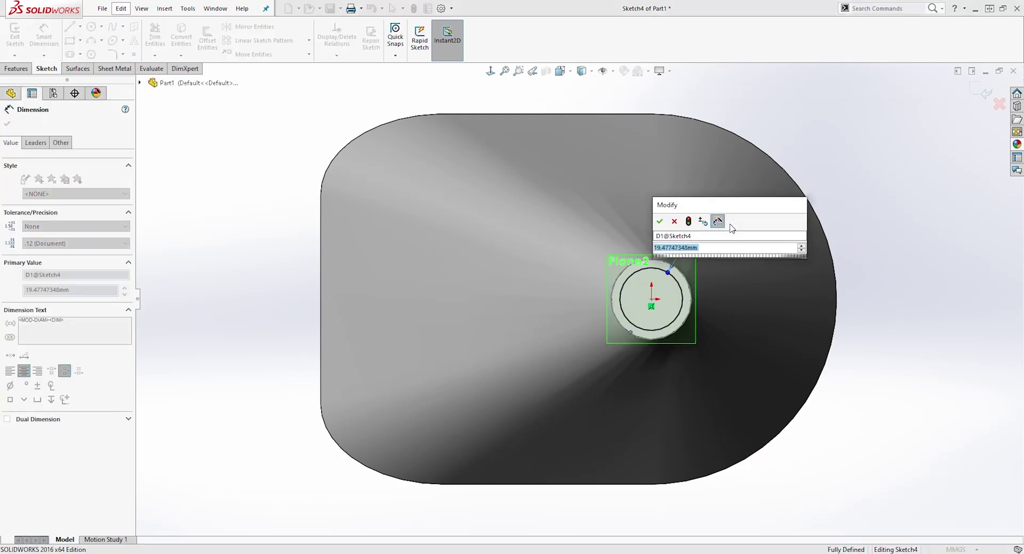
type("11.5")
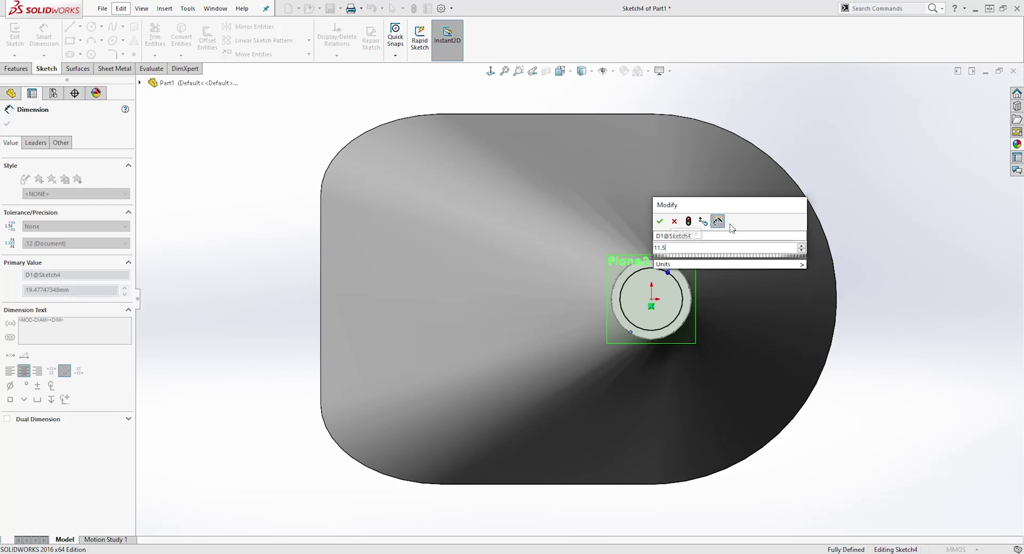
key("Return")
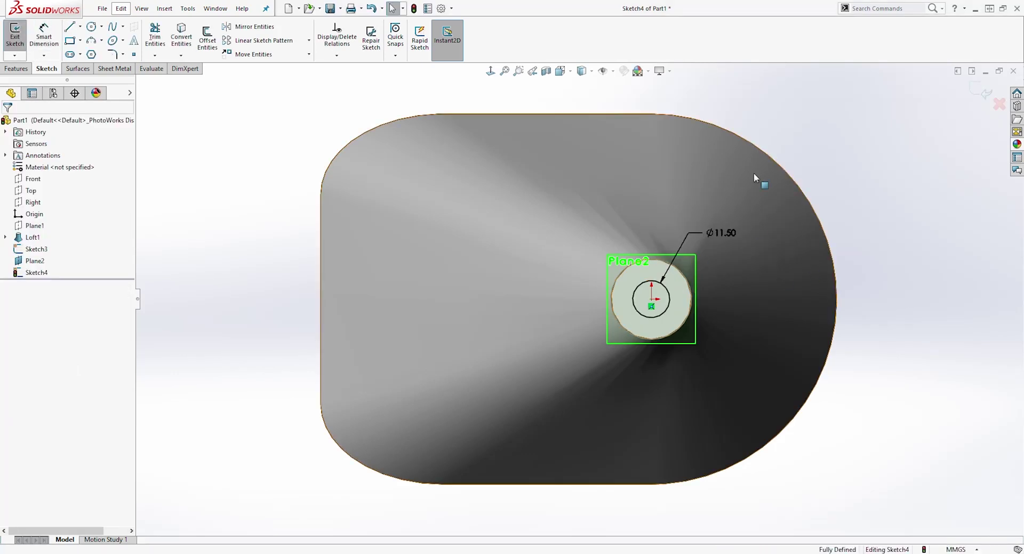
left_click(981, 90)
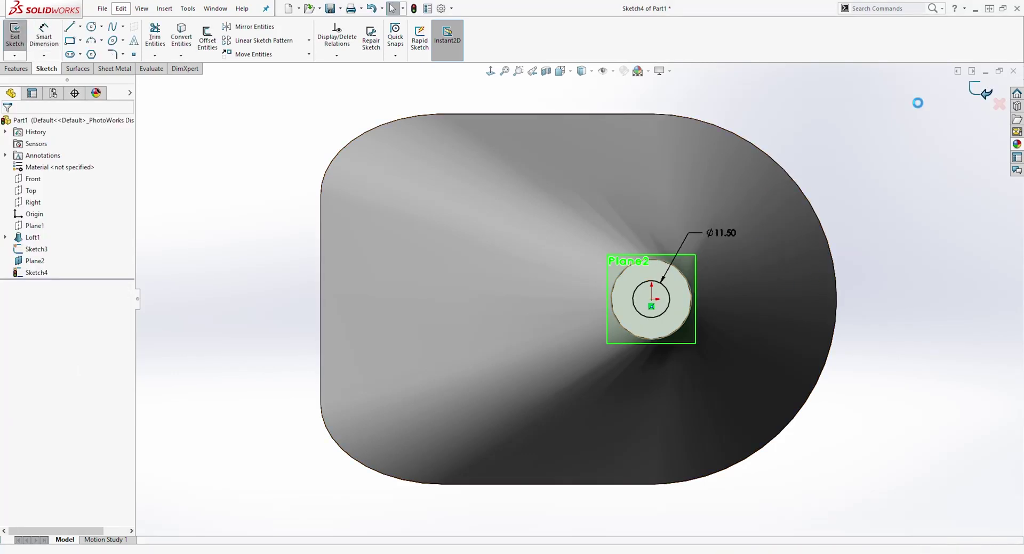
Turn off the model's floor reflection and hide the reference plane below the funnel's small end
mouse_move(813, 142)
middle_mouse_down()
mouse_move(835, 359)
mouse_move(859, 409)
mouse_move(889, 366)
mouse_move(825, 368)
mouse_move(827, 399)
mouse_move(822, 342)
mouse_move(822, 361)
mouse_move(774, 236)
middle_mouse_up()
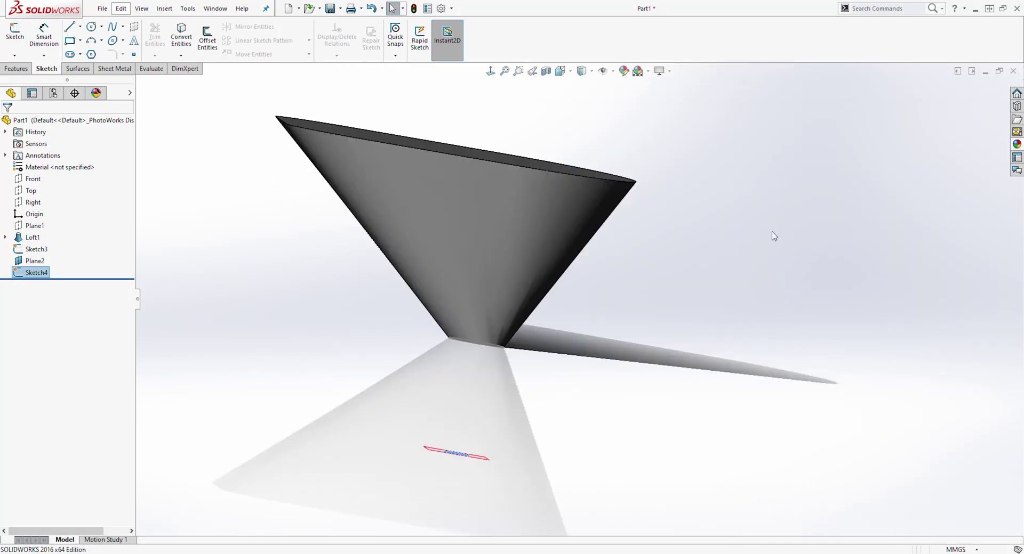
left_click(662, 71)
left_click(678, 85)
key("ctrl+7")
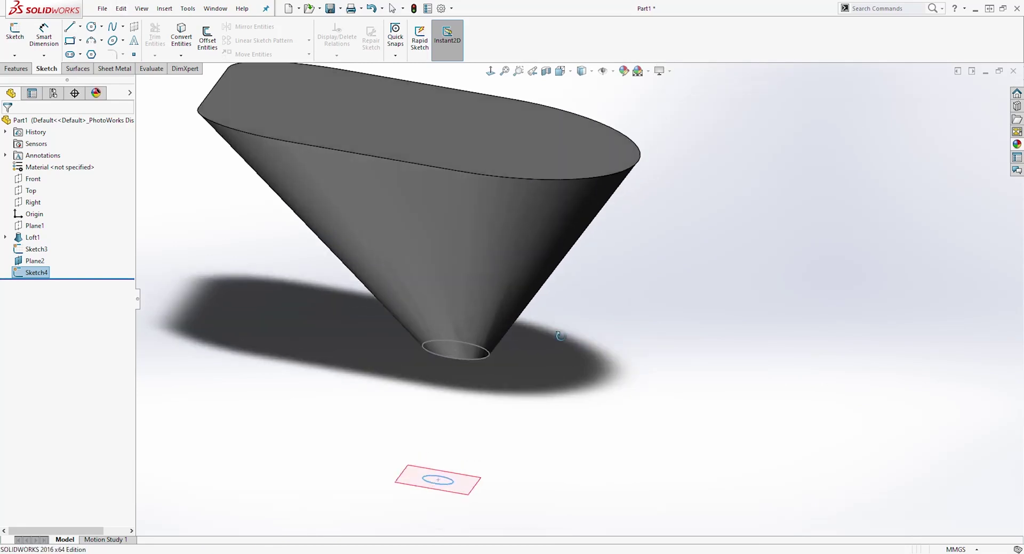
right_click(34, 264)
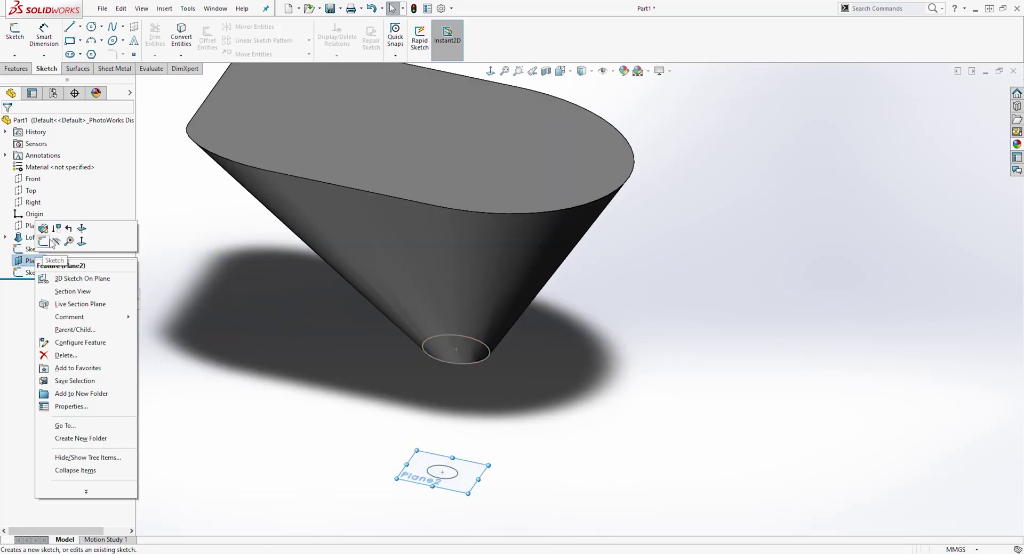
left_click(544, 323)
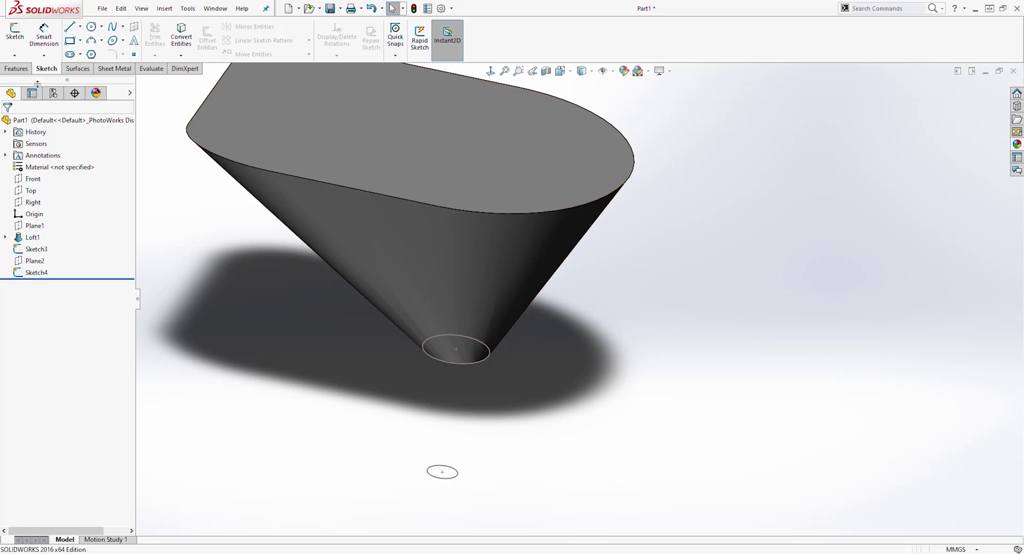
Loft the spout between the 25 mm circle at the funnel's small end and the 11.5 mm circle below it
left_click(17, 69)
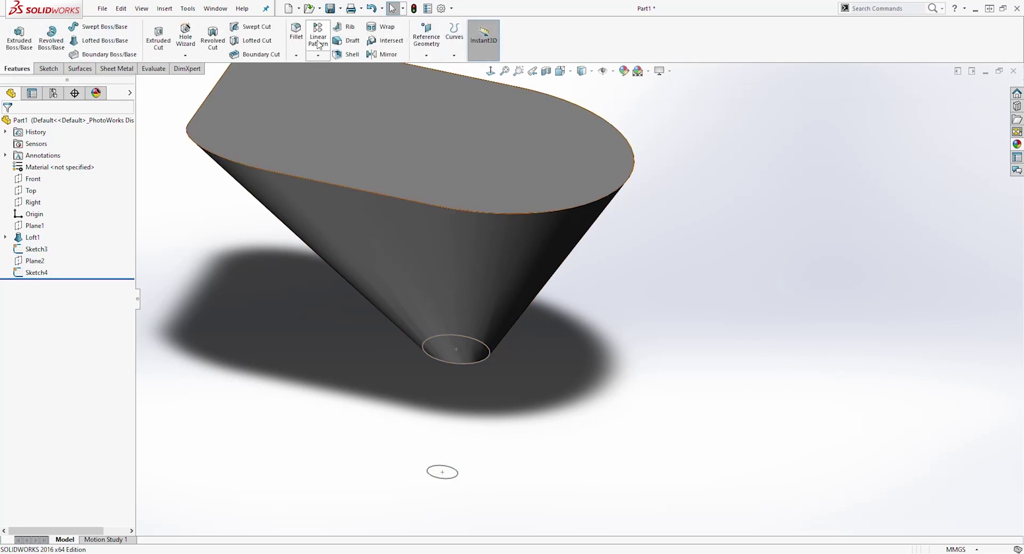
left_click(91, 43)
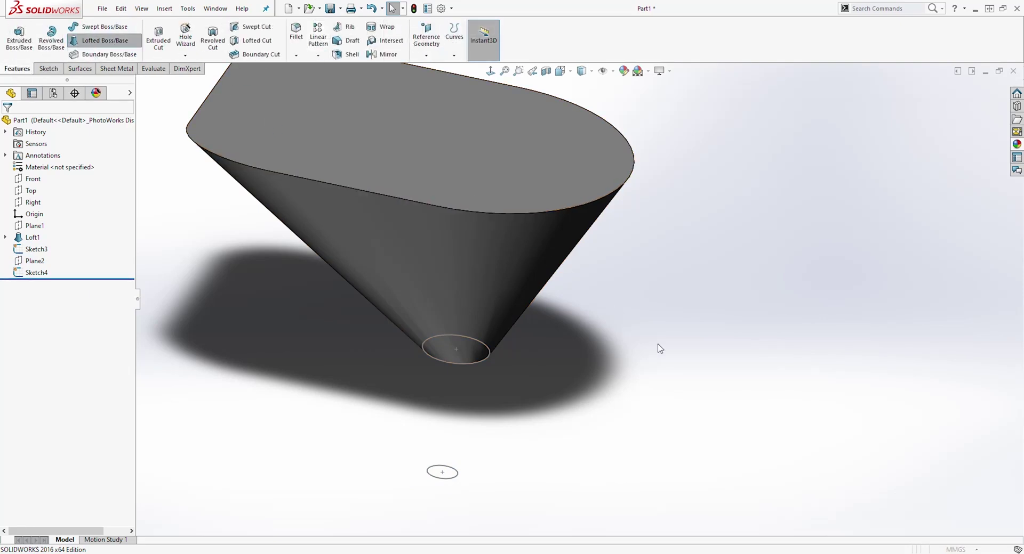
middle_click_drag(333, 365, 354, 299)
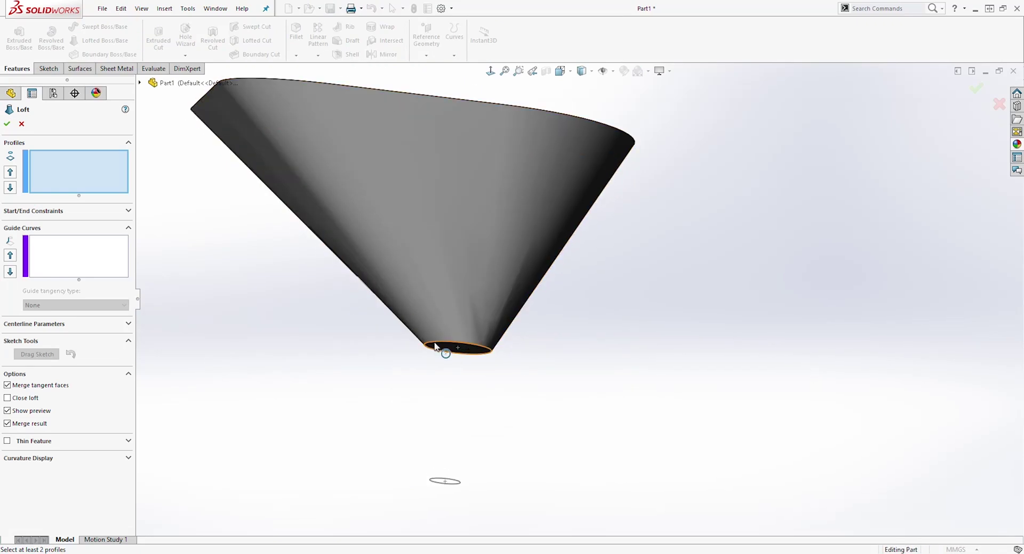
left_click(141, 84)
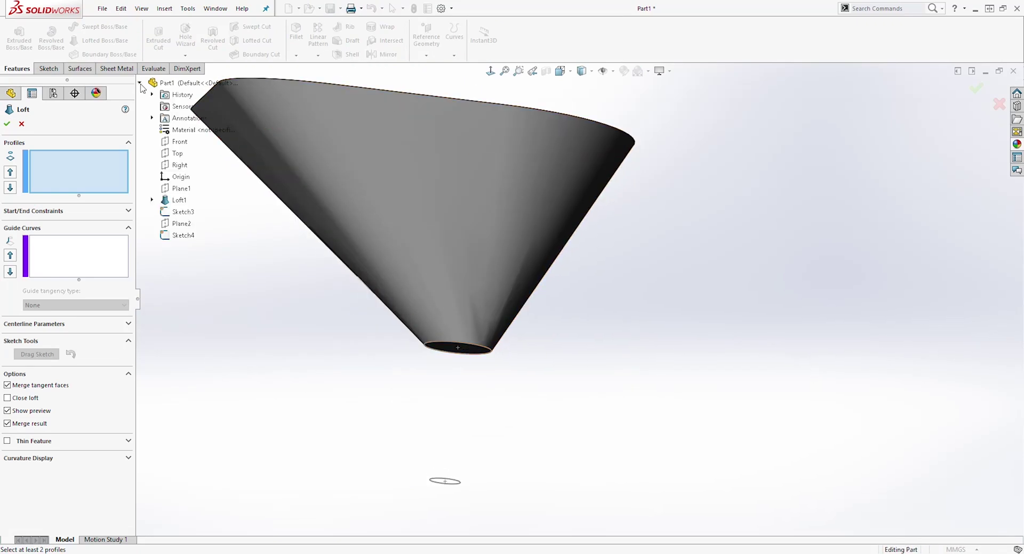
left_click(182, 213)
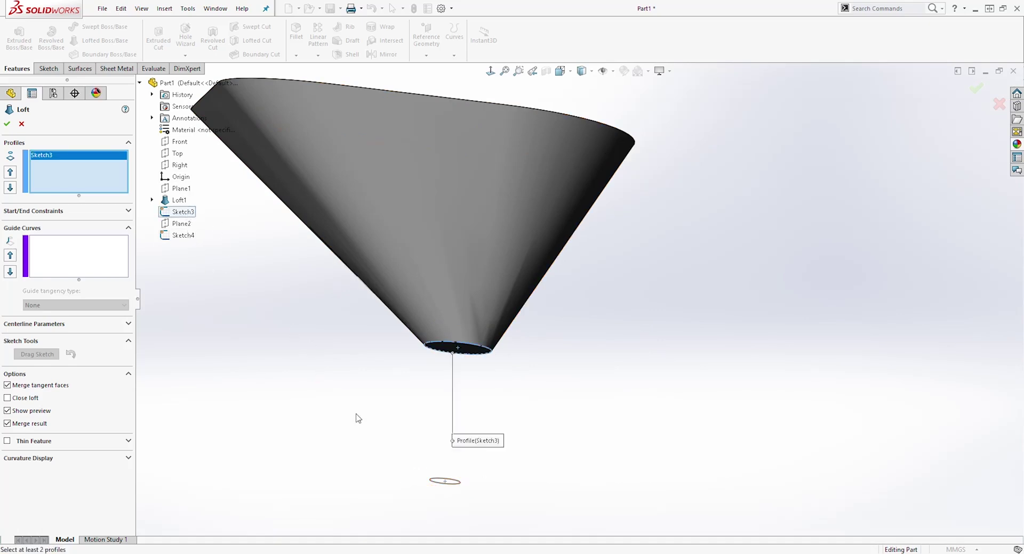
left_click(184, 235)
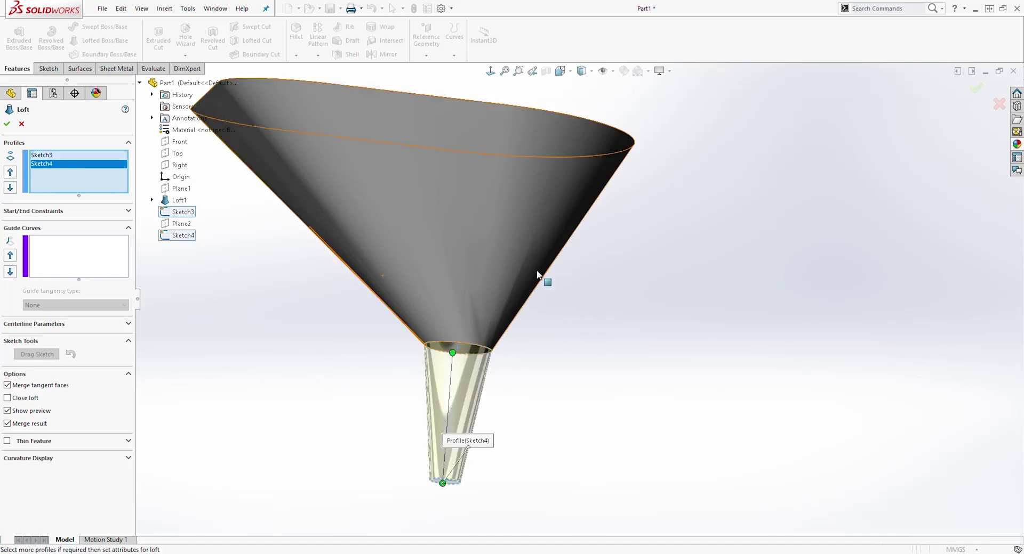
mouse_move(727, 235)
middle_mouse_down()
mouse_move(649, 340)
mouse_move(522, 369)
mouse_move(473, 429)
mouse_move(530, 441)
mouse_move(551, 432)
middle_mouse_up()
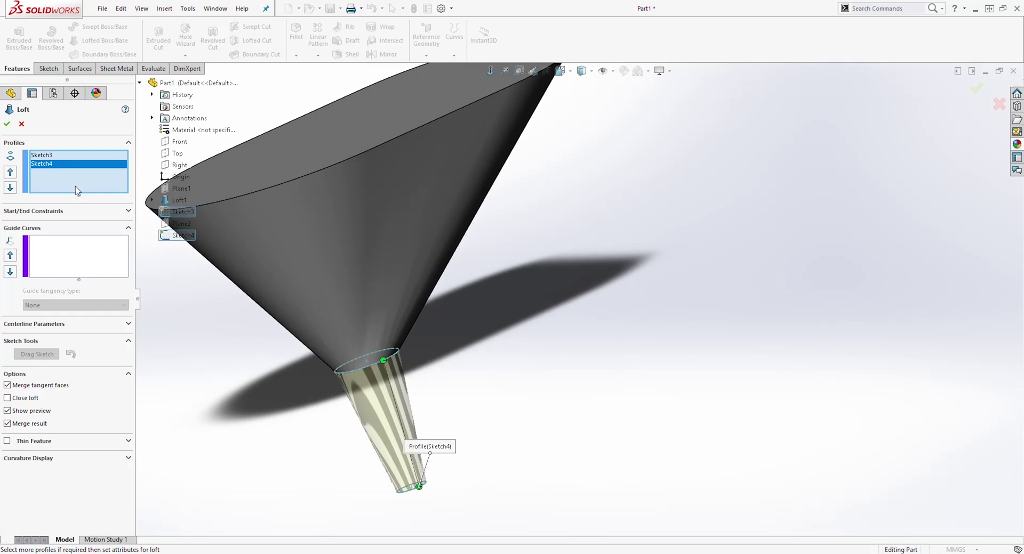
left_click(6, 126)
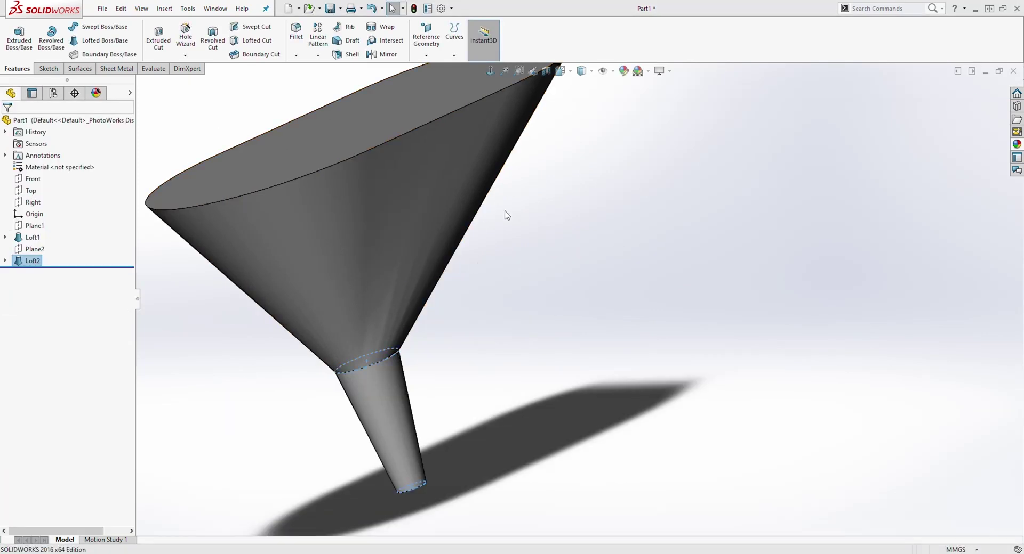
Shell the funnel outward with a 1.5 mm wall, removing the large top face and the spout's small end face
middle_click_drag(500, 277, 469, 286)
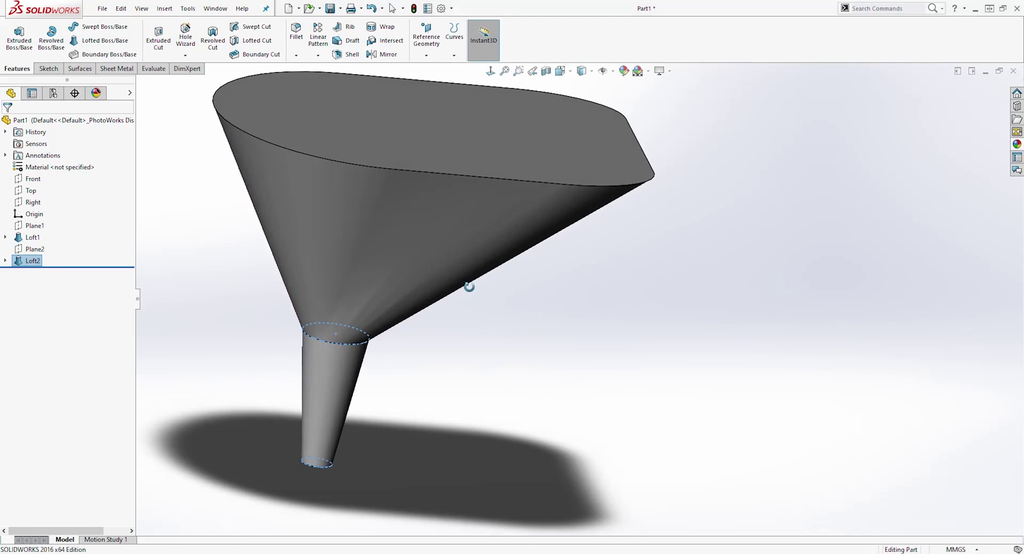
left_click(341, 54)
scroll(542, 319, "up", 3)
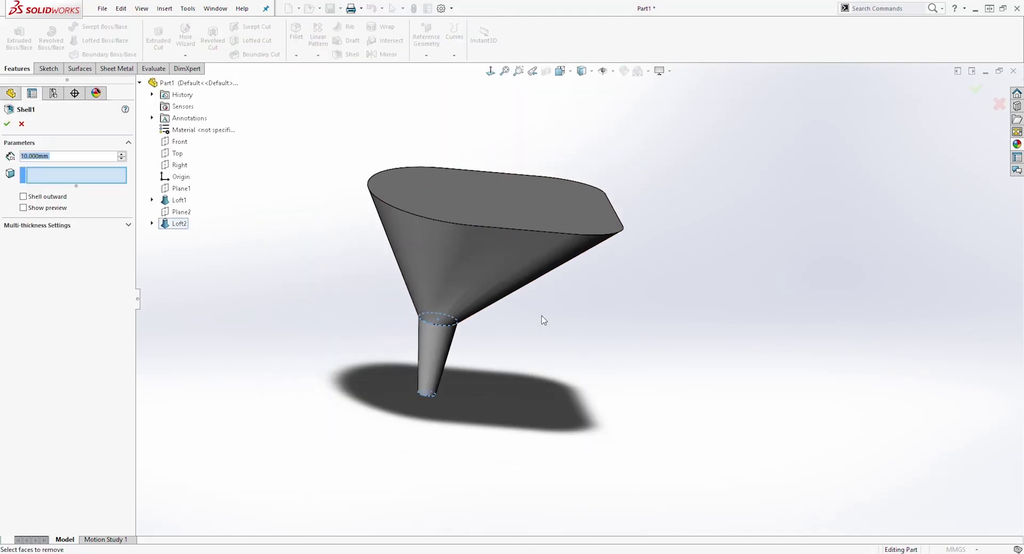
left_click(458, 191)
middle_click_drag(449, 228, 367, 281)
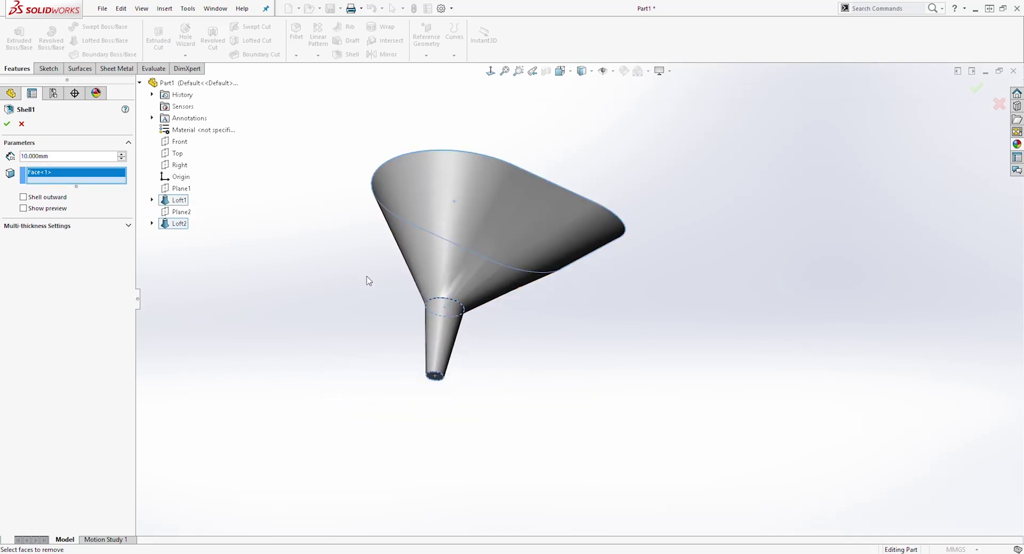
scroll(445, 394, "down", 5)
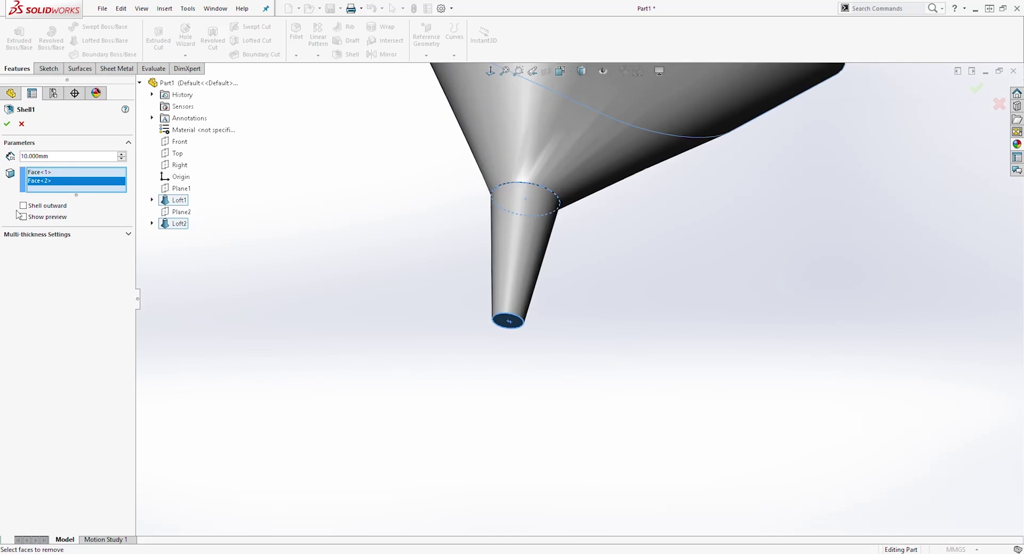
left_click(23, 206)
double_click(64, 158)
type("1.5")
key("Return")
left_click(7, 125)
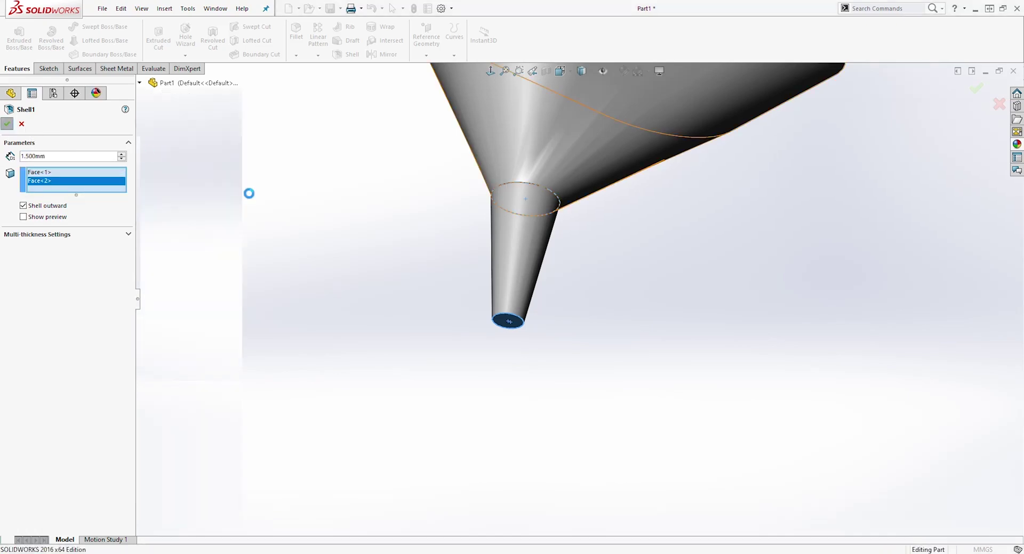
key("f")
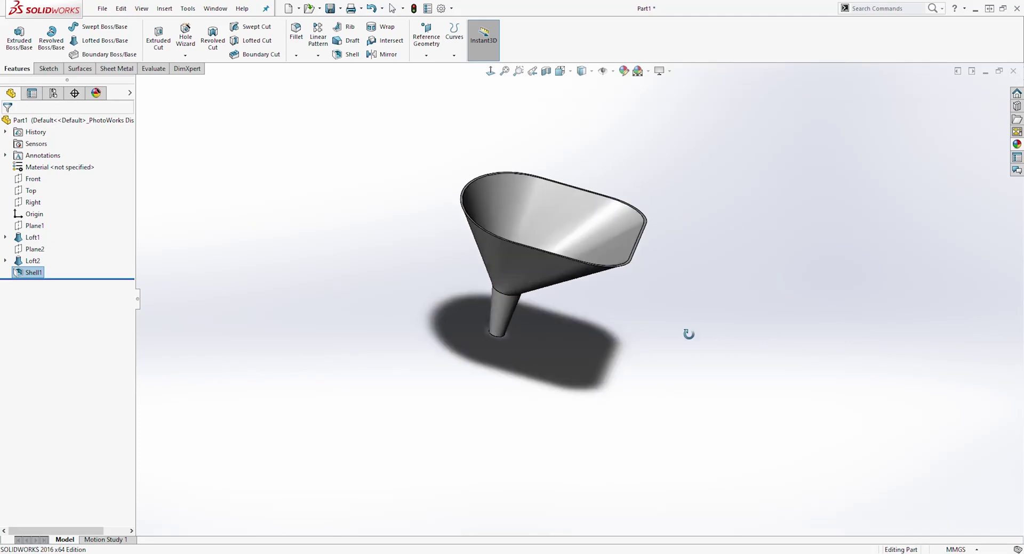
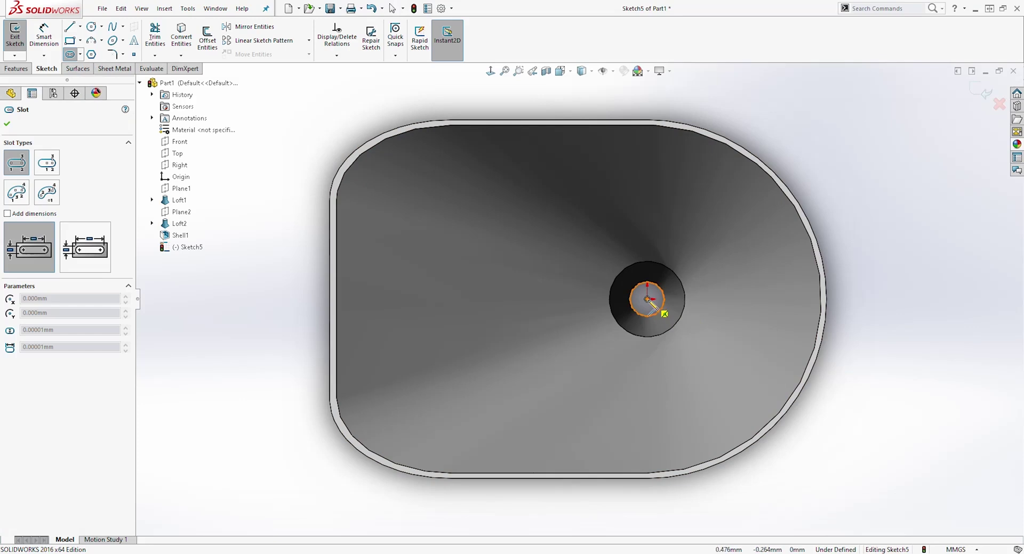
Sketch a straight horizontal slot around the funnel rim, starting at the origin, about 67 mm between centers and about 143 mm wide
left_click(647, 299)
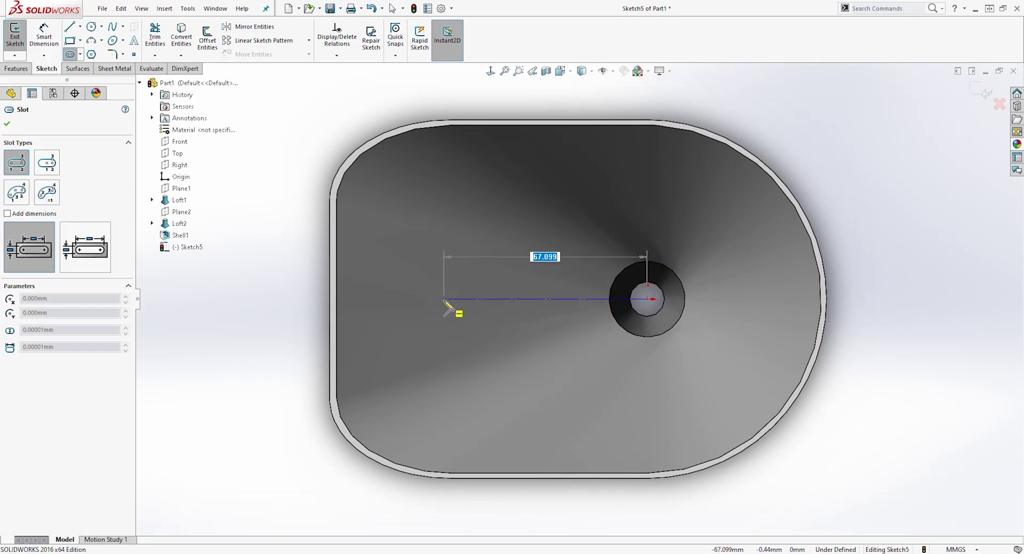
left_click(444, 299)
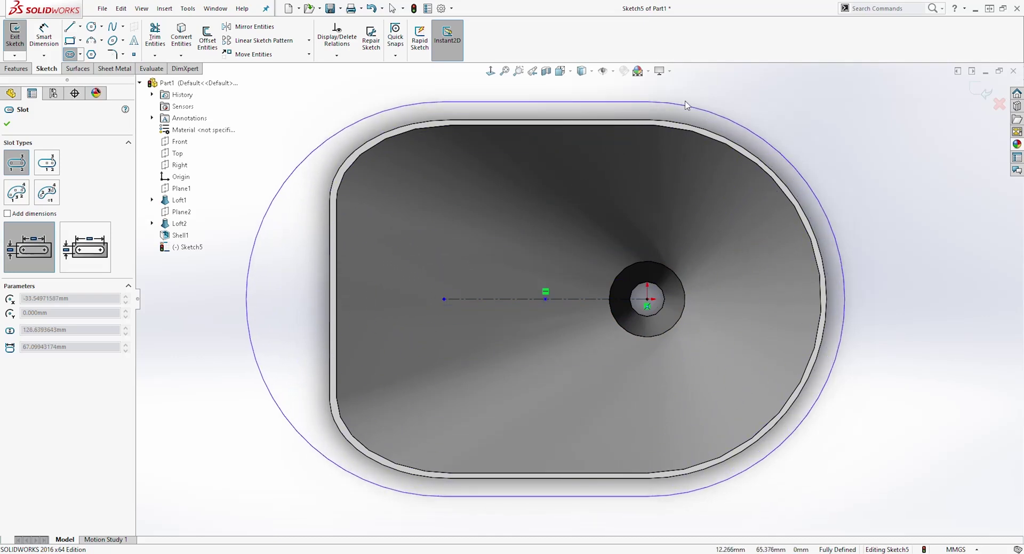
left_click(784, 86)
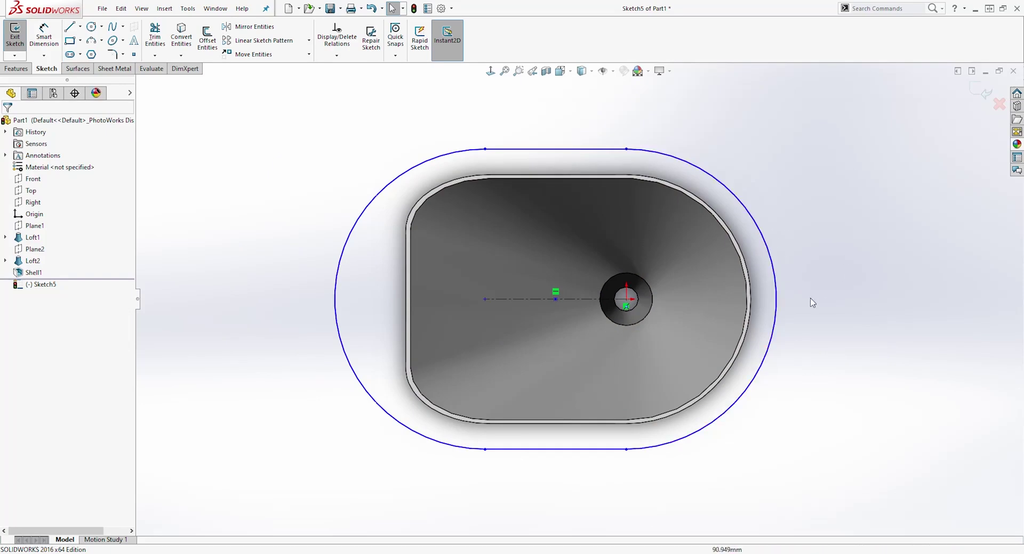
Dimension the slot's center-to-center length as 67 mm
left_click(44, 36)
left_click(517, 299)
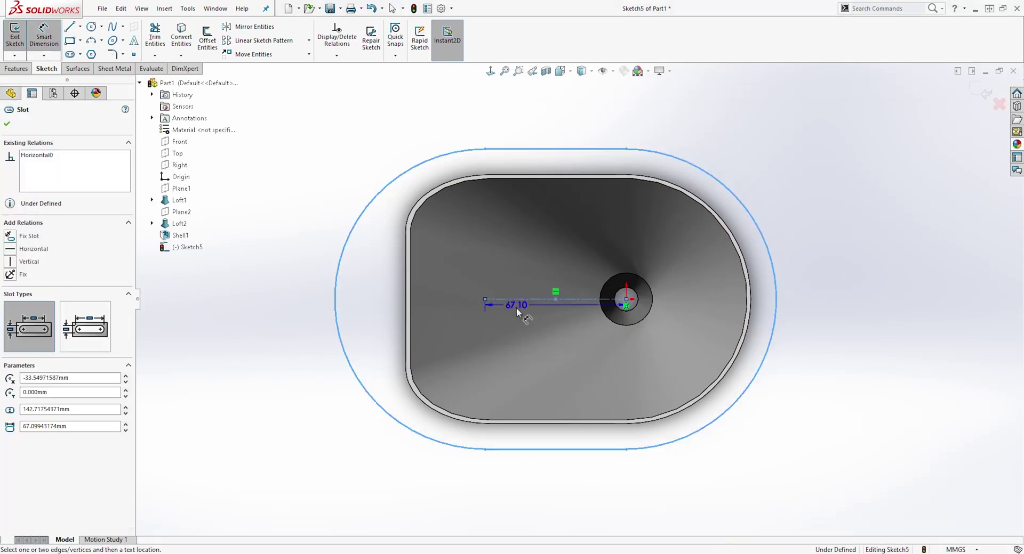
left_click(525, 354)
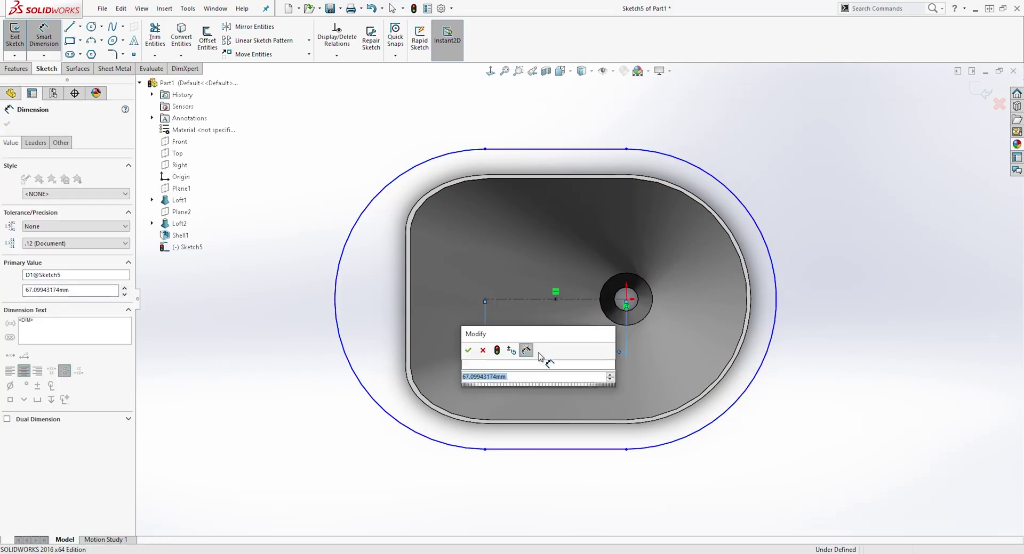
type("67")
key("Return")
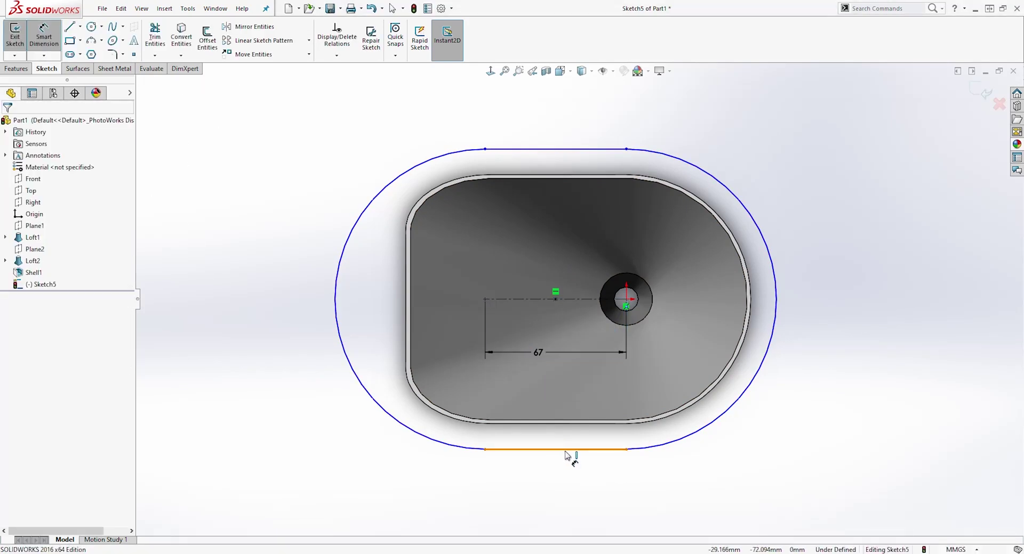
Dimension the slot's overall width between its two straight sides as 127 mm
left_click(565, 452)
left_click(565, 149)
left_click(826, 280)
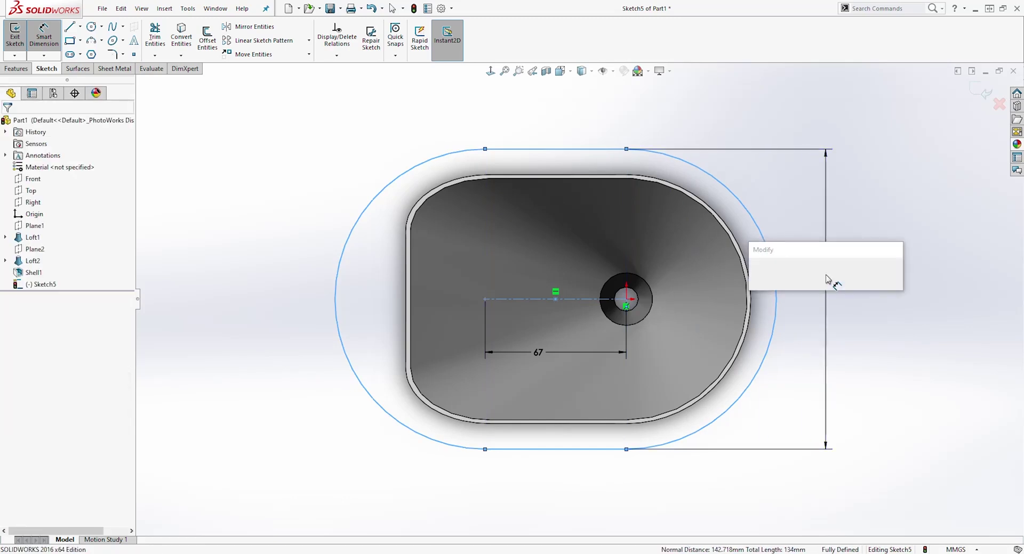
type("12")
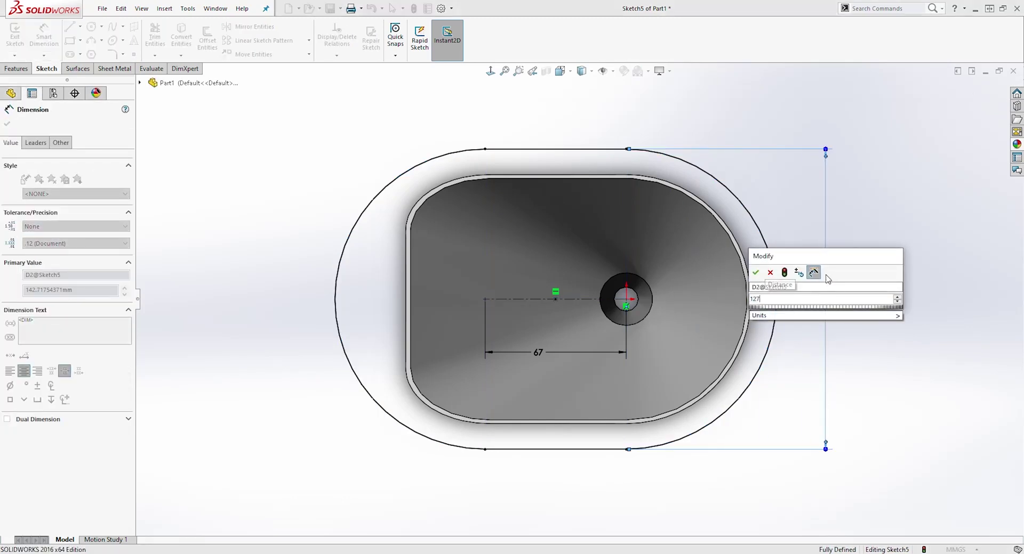
type("7")
key("Return")
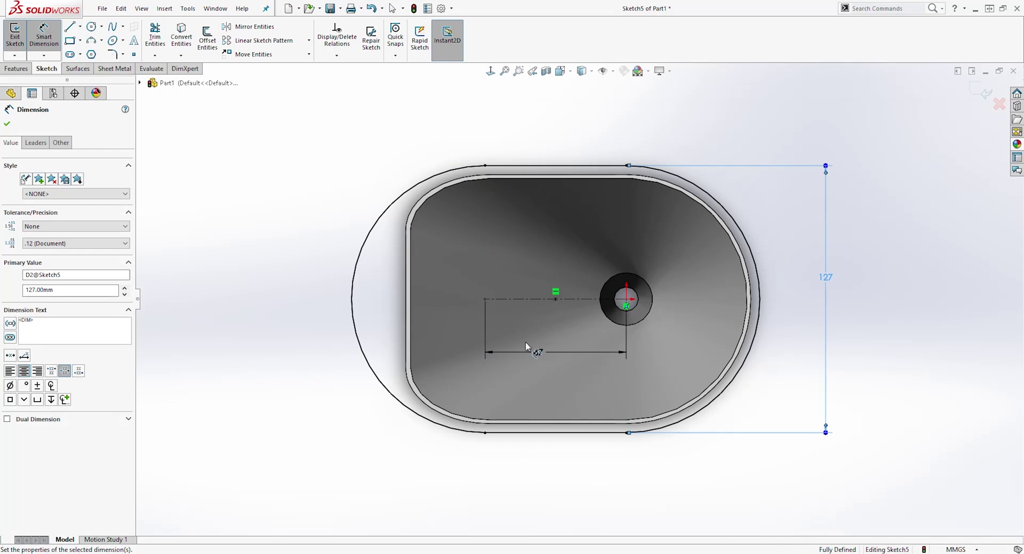
key("Escape")
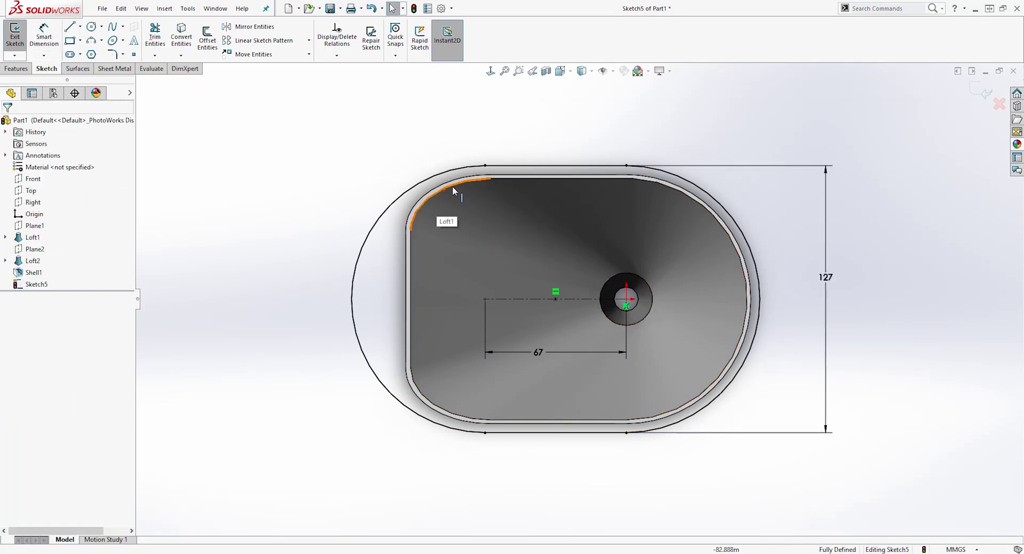
Convert all the inner edges of the funnel's rim into sketch entities inside the slot and exit the sketch
left_click(457, 184)
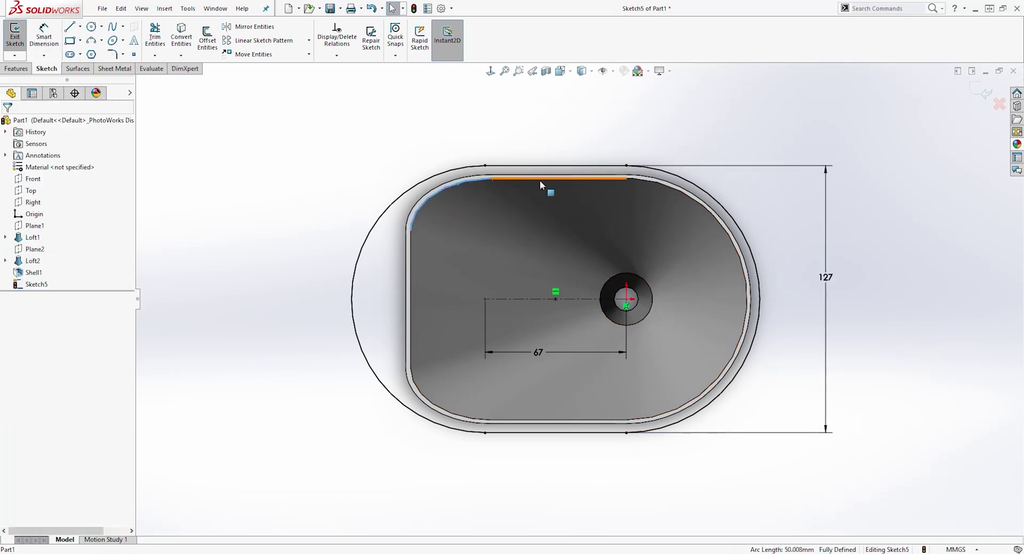
scroll(654, 262, "down", 2)
left_click(422, 148, "ctrl")
left_click(648, 152, "ctrl")
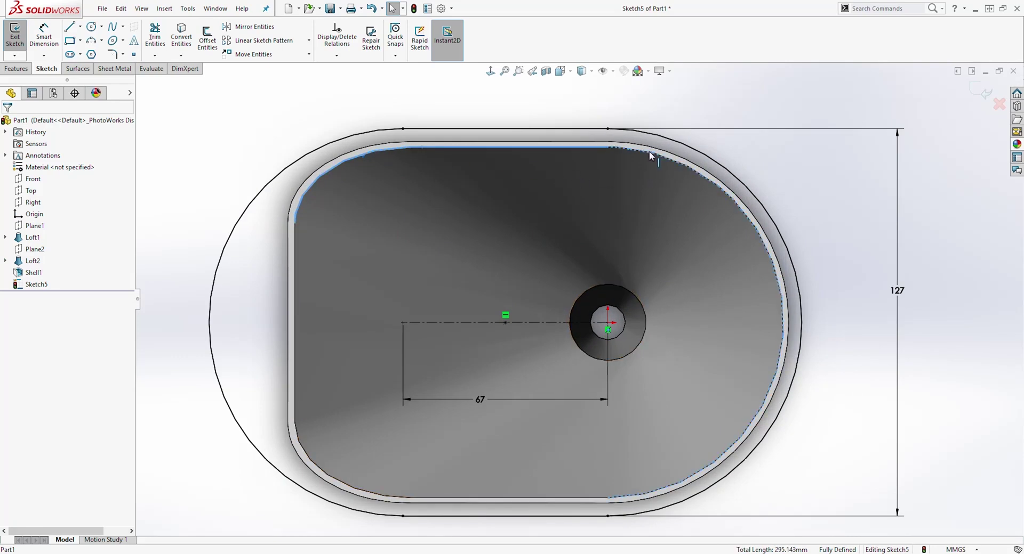
left_click(608, 501, "ctrl")
left_click(512, 500, "ctrl")
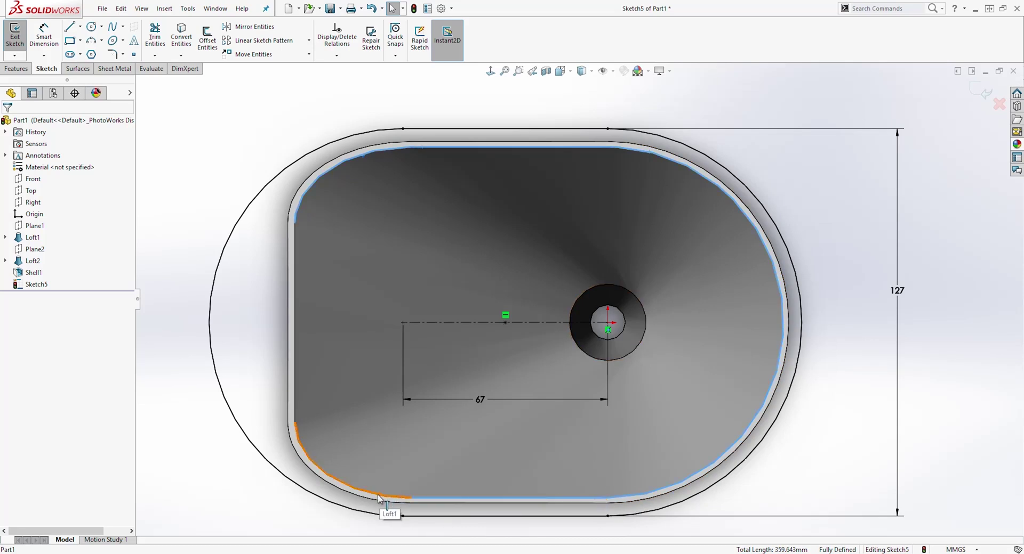
left_click(293, 394, "ctrl")
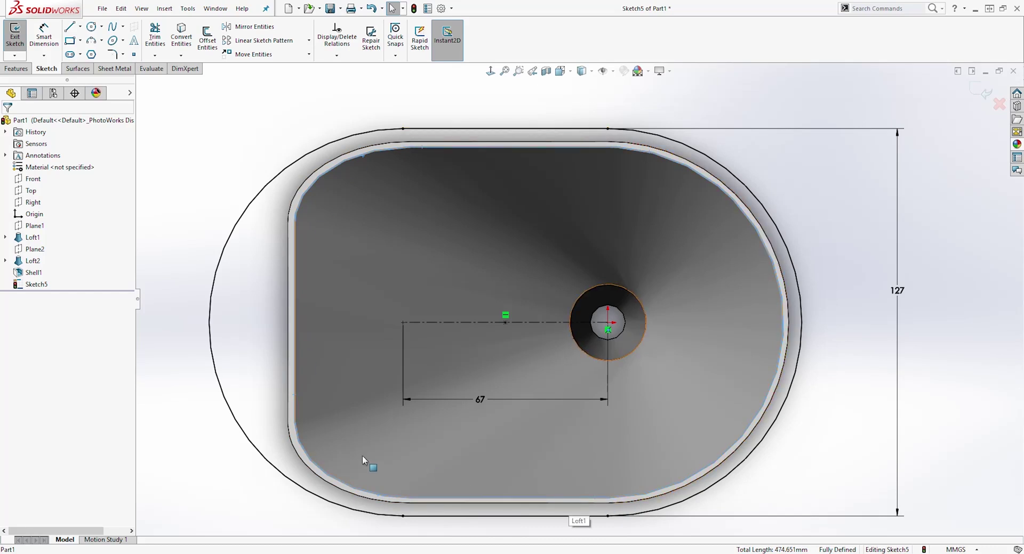
left_click(182, 38)
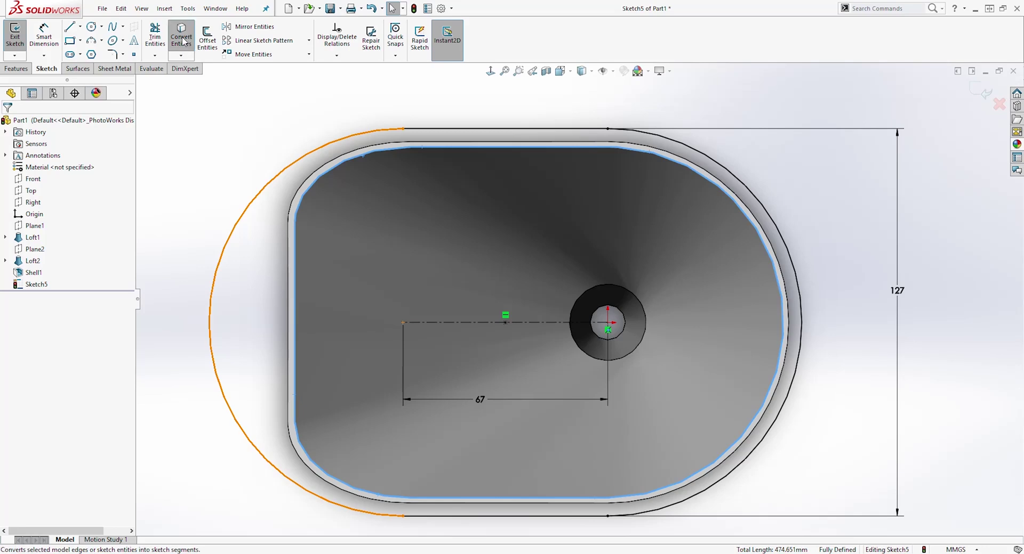
mouse_move(467, 315)
middle_mouse_down()
mouse_move(668, 187)
mouse_move(819, 156)
middle_mouse_up()
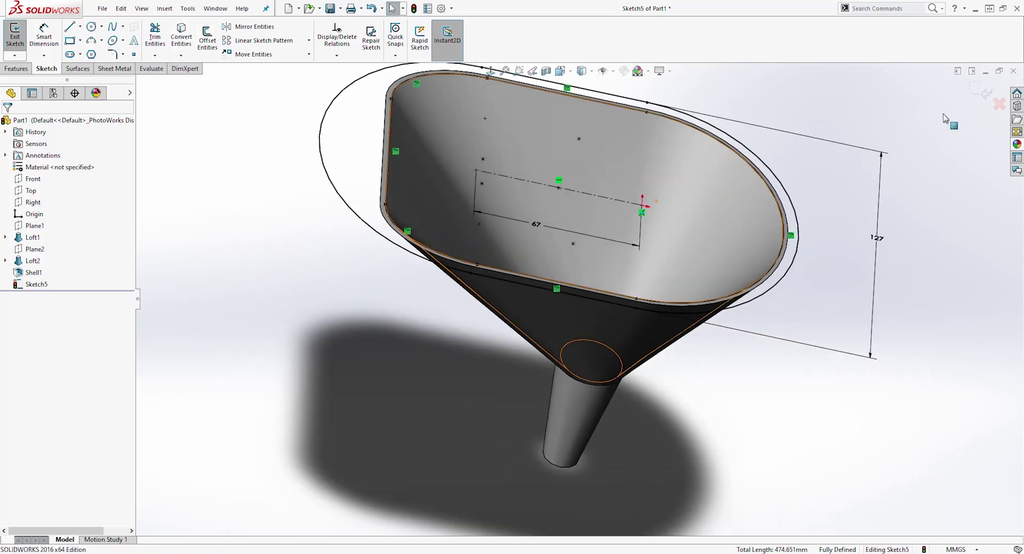
left_click(983, 93)
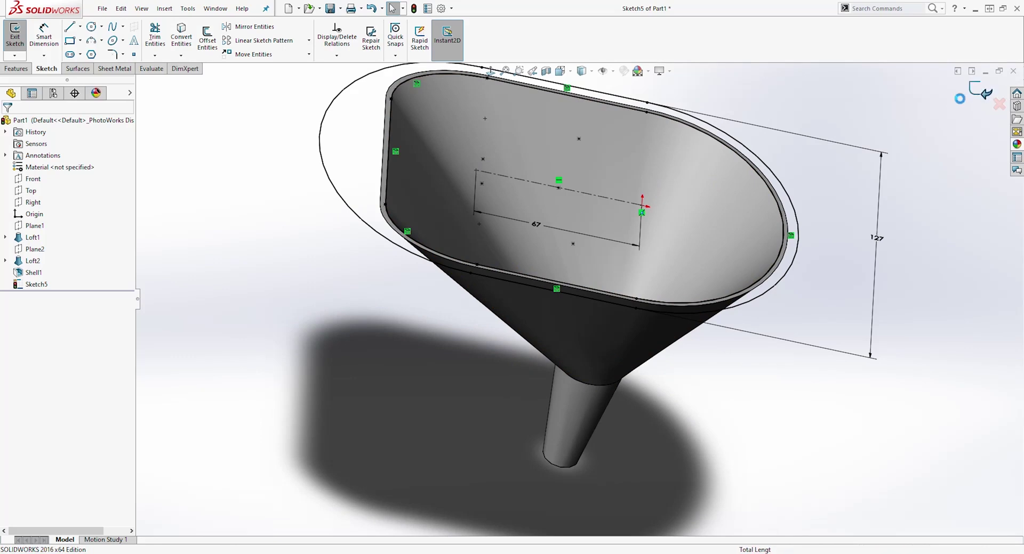
Extrude the flange sketch 1.5 mm with the direction reversed, downward from the funnel's rim, merged with the body
left_click(21, 70)
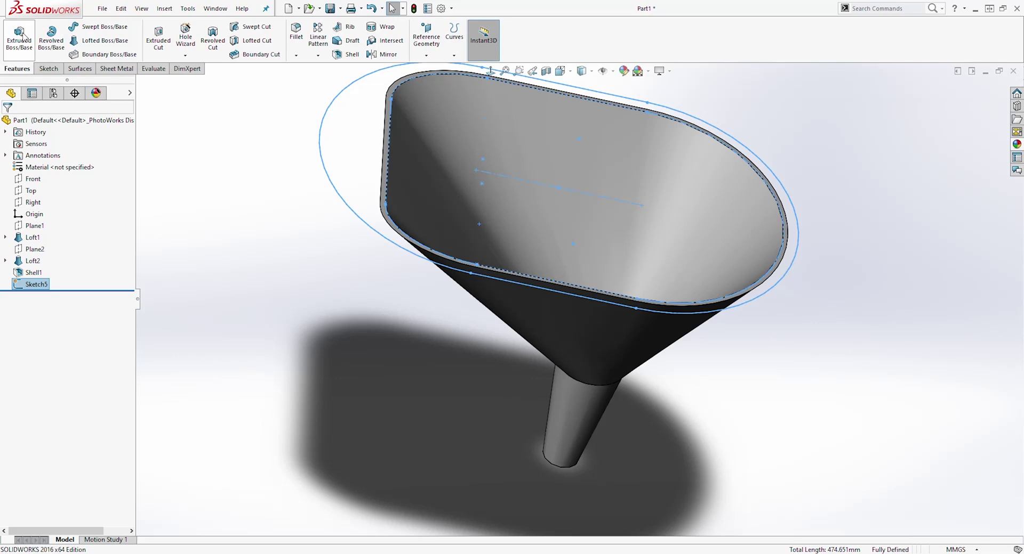
left_click(20, 35)
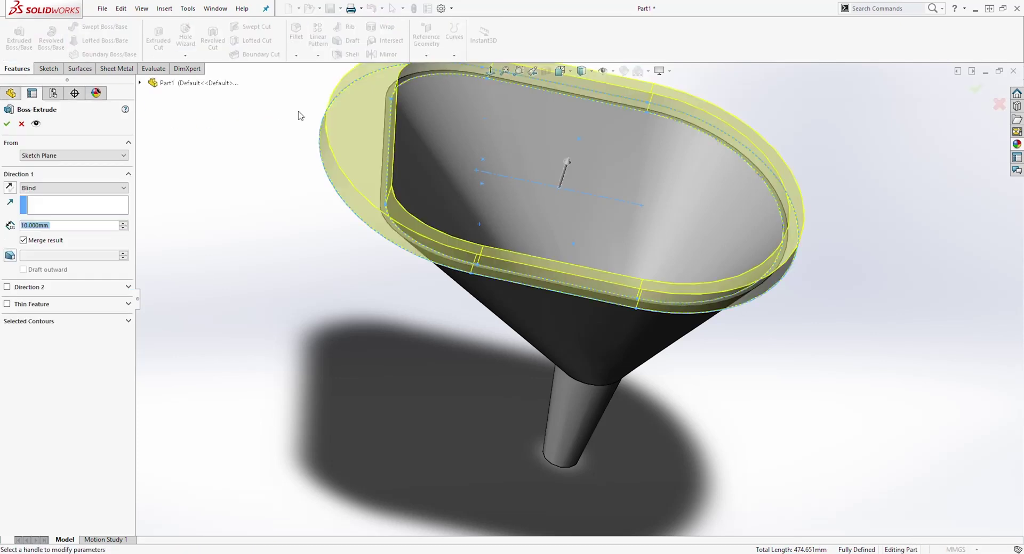
left_click(9, 188)
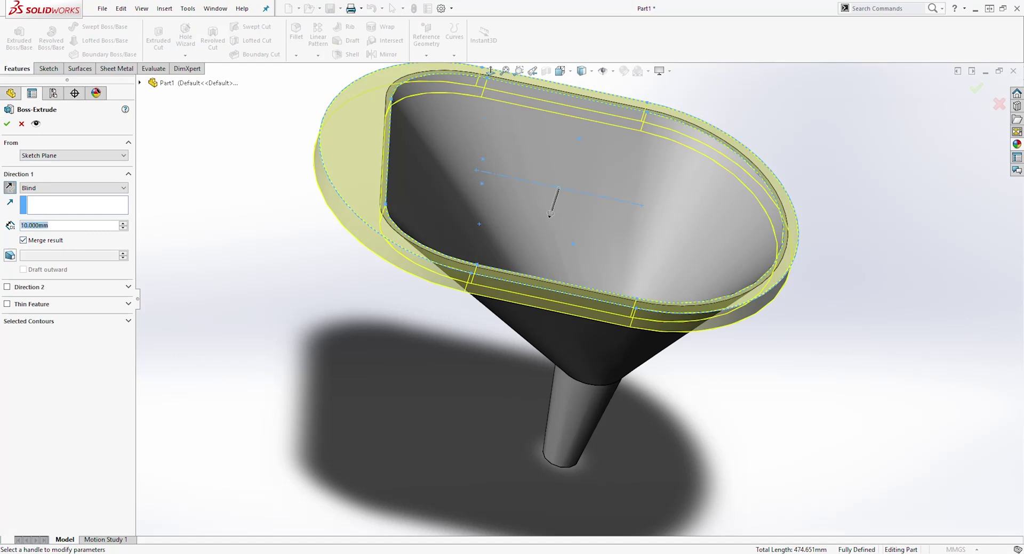
type("1.5")
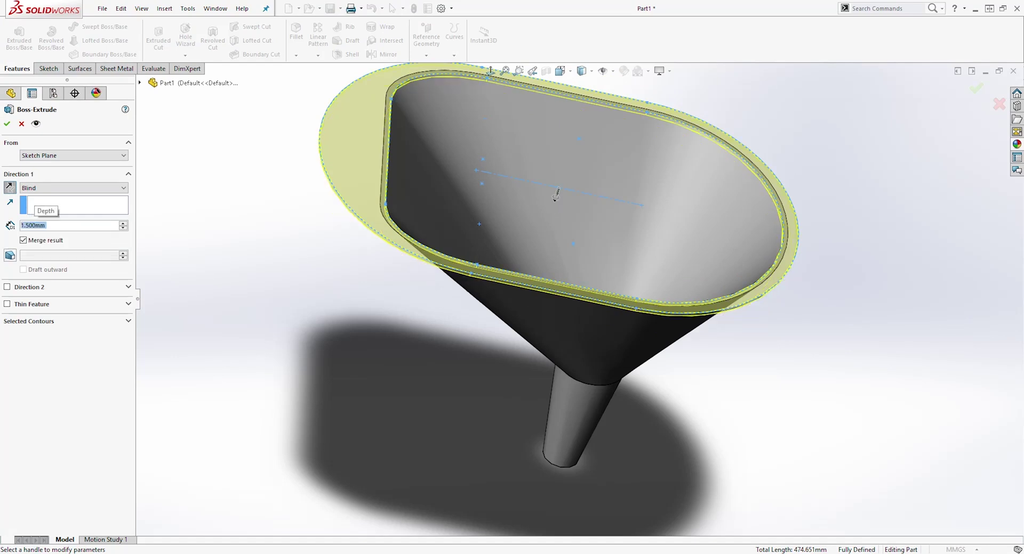
left_click(7, 124)
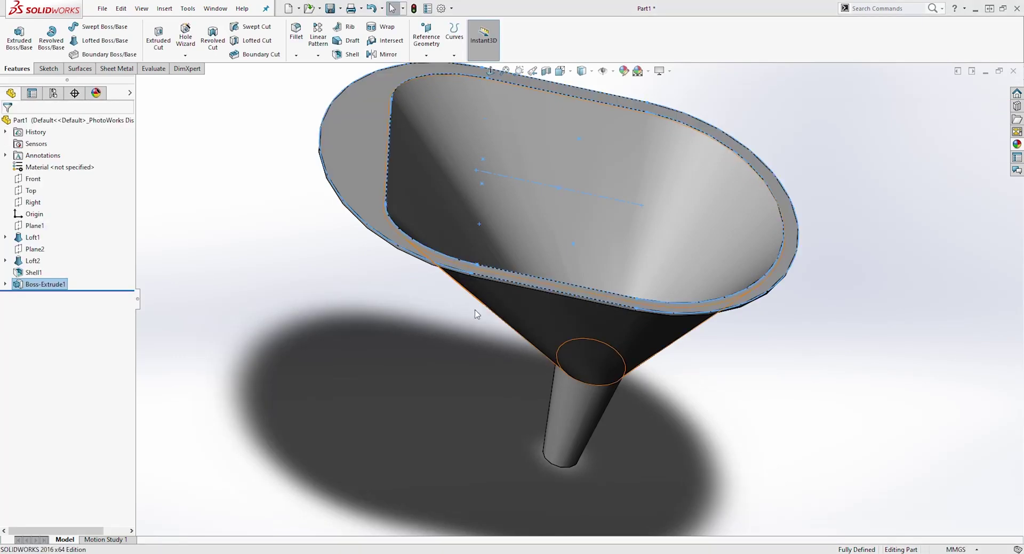
Start a new sketch on the annular end face of the spout and view it face-on
middle_click_drag(433, 370, 488, 249)
scroll(516, 304, "up", 5)
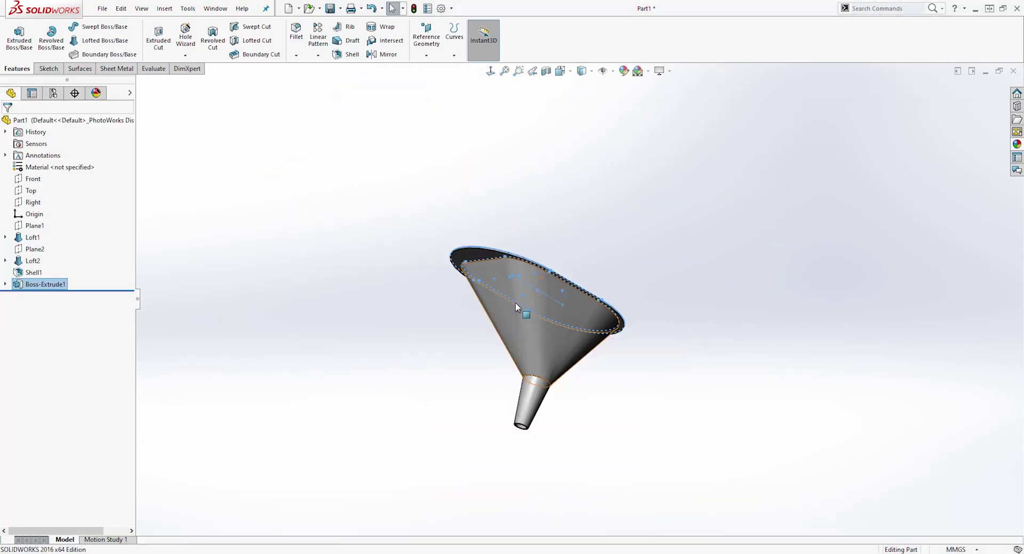
scroll(533, 373, "down", 5)
middle_click_drag(555, 434, 522, 360)
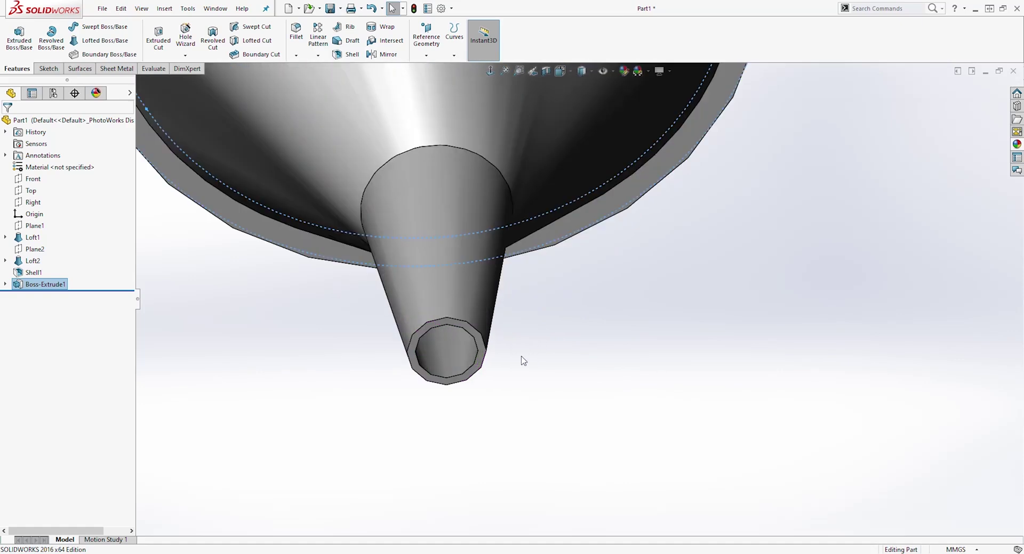
scroll(477, 362, "down", 4)
left_click(518, 327)
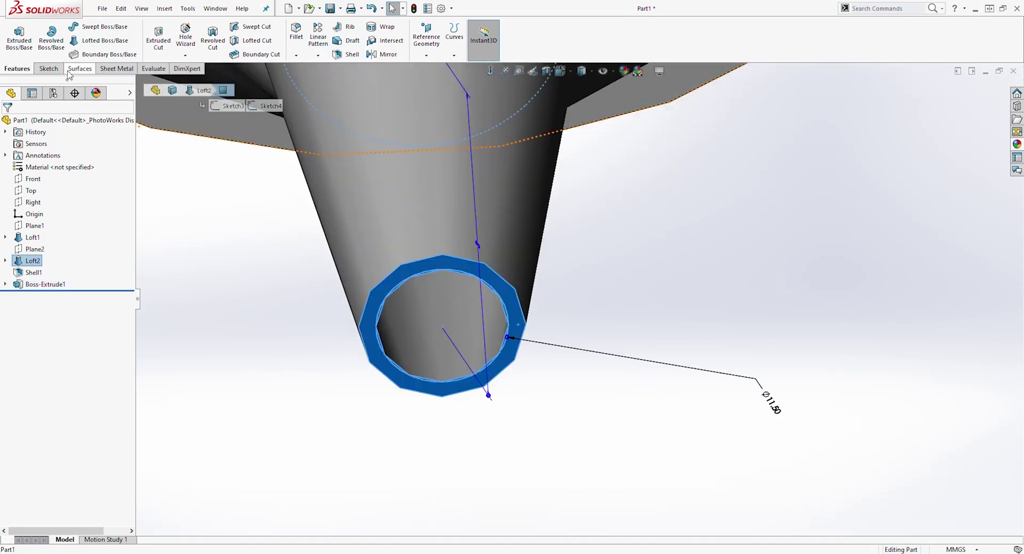
left_click(46, 68)
left_click(20, 40)
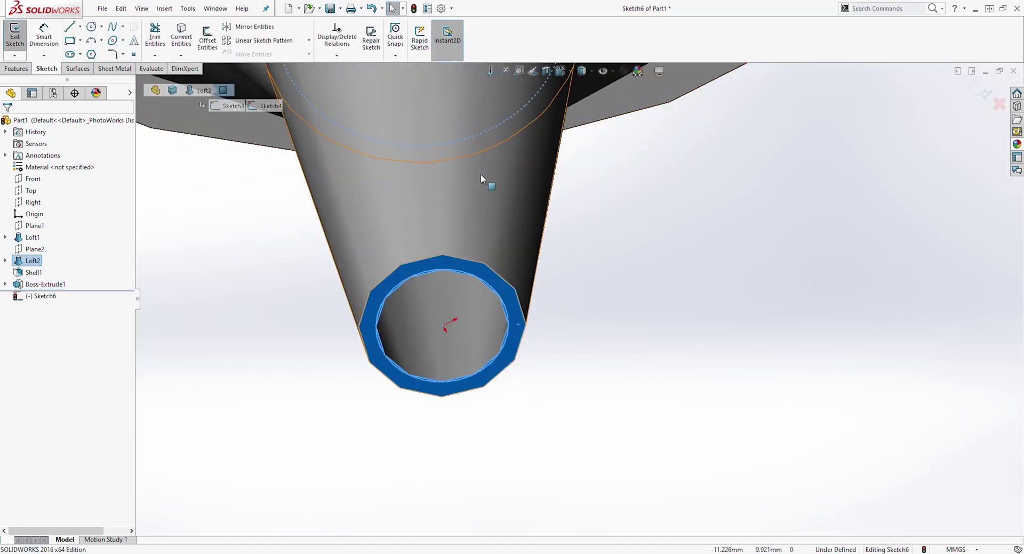
left_click(490, 71)
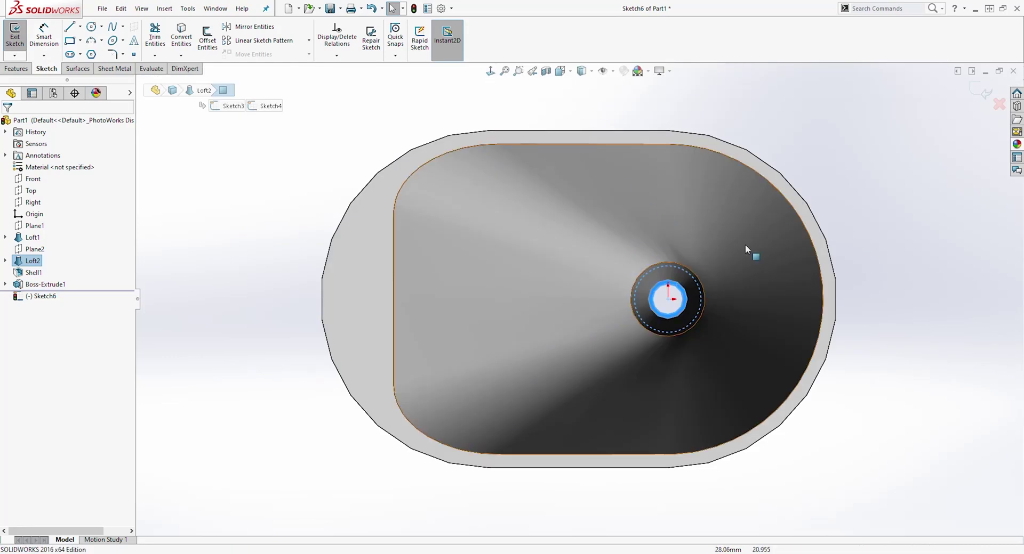
Sketch a narrow upright corner rectangle about 5.4 mm tall just outside the spout tip's outer edge, on the side toward the flange's wide end
scroll(672, 319, "down", 7)
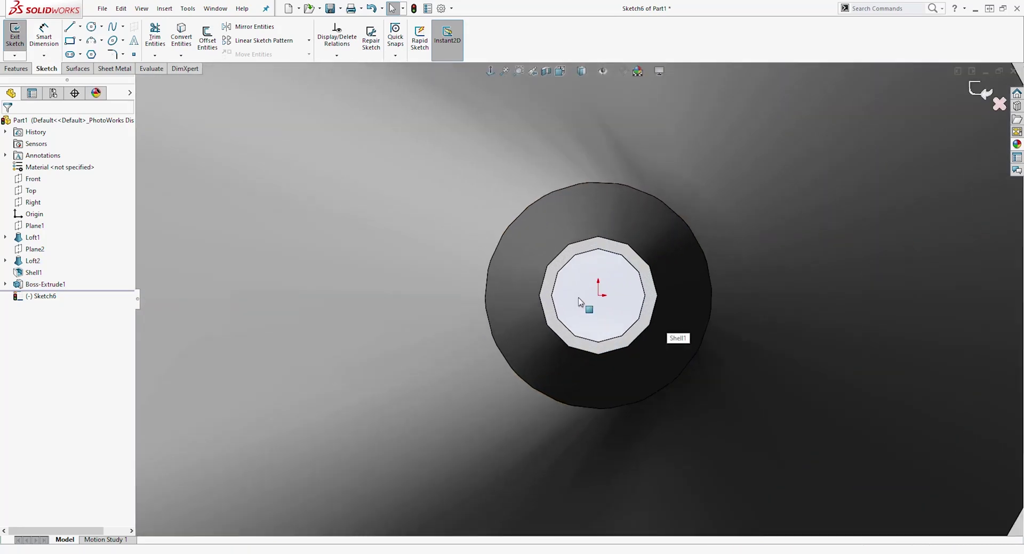
left_click(80, 41)
left_click(77, 52)
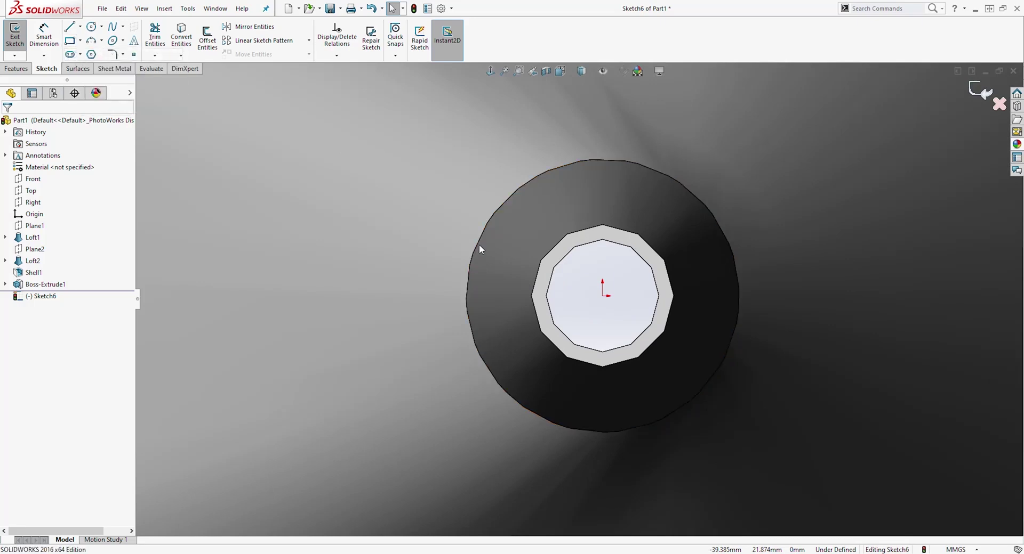
left_click(506, 272)
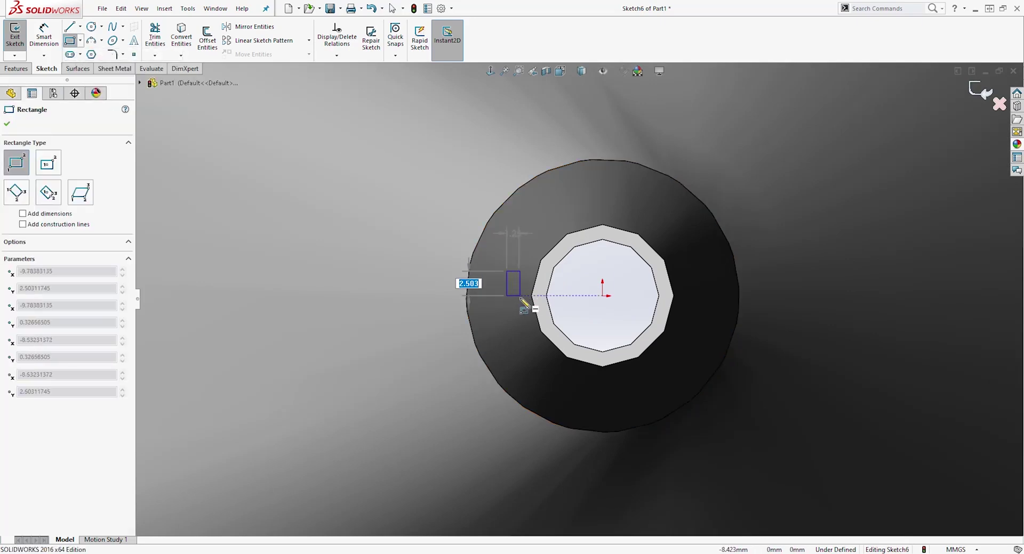
left_click(524, 325)
key("Escape")
scroll(622, 319, "down", 5)
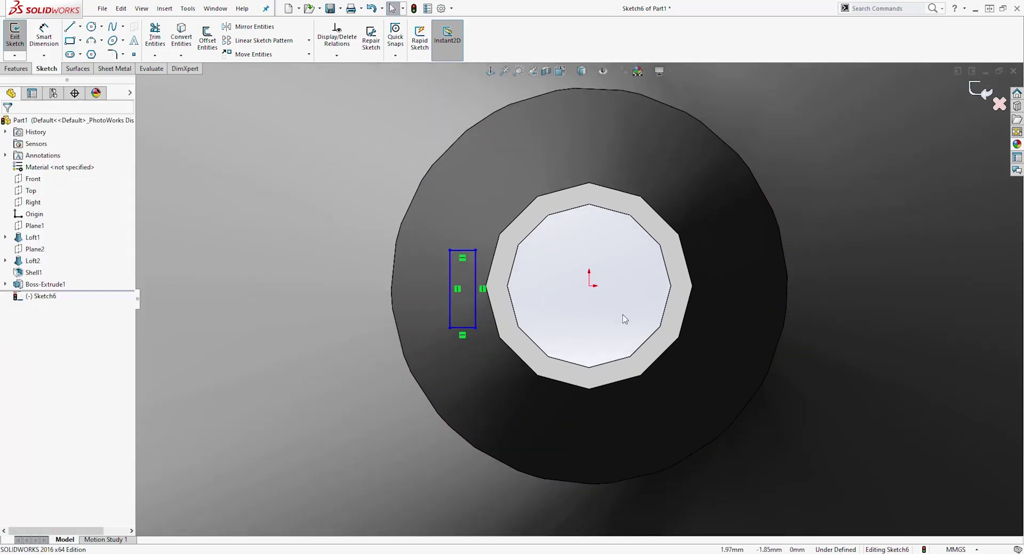
scroll(504, 203, "down", 2)
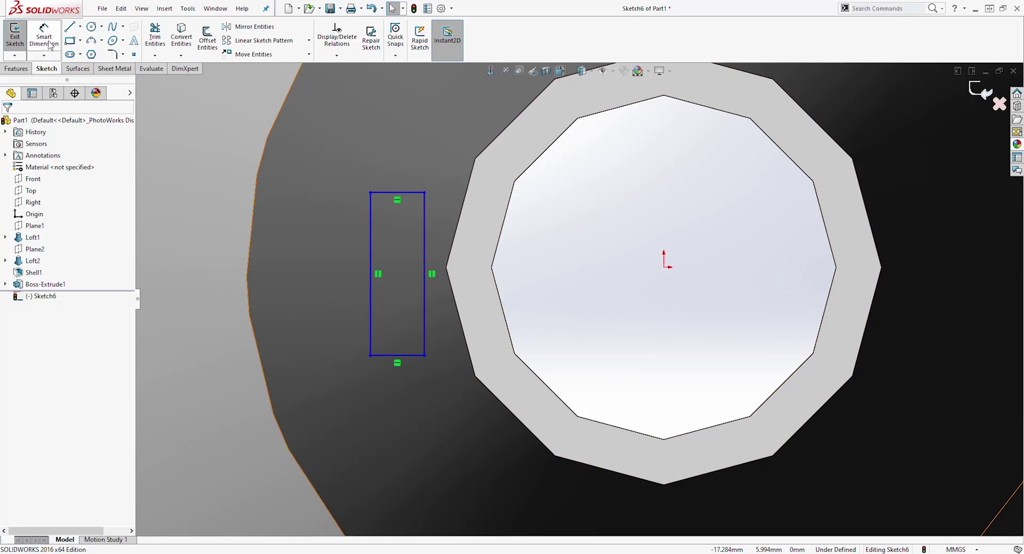
Draw a line from the origin to the midpoint of the rectangle's vertical side nearest the spout
left_click(68, 30)
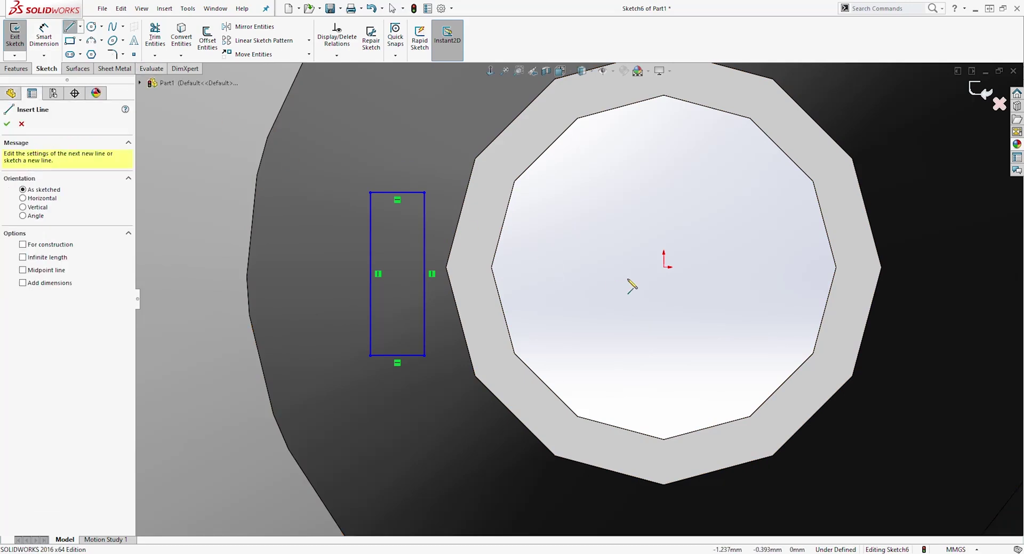
left_click(663, 267)
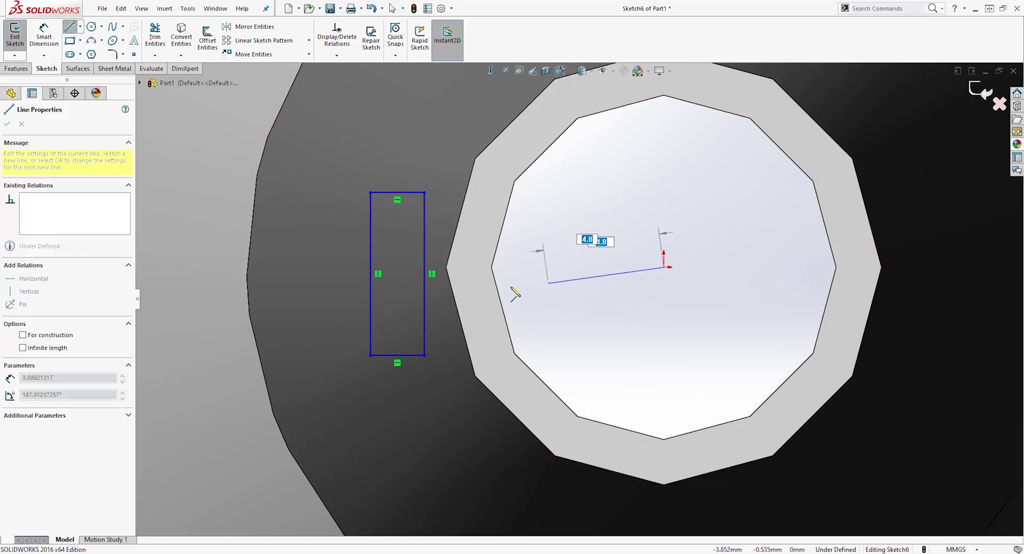
left_click(424, 274)
key("Escape")
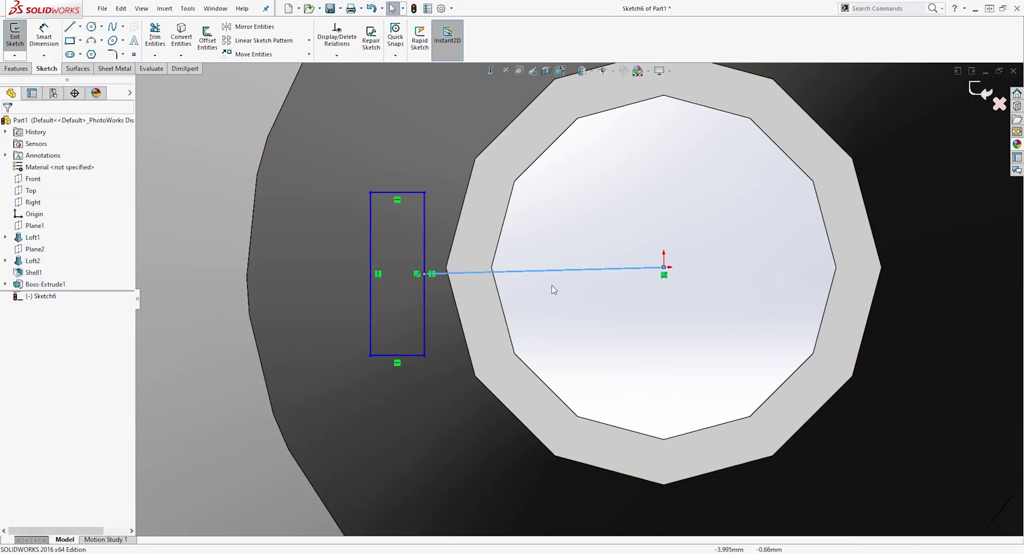
Make the line between the origin and the rectangle horizontal and convert it to construction geometry
left_click(581, 270)
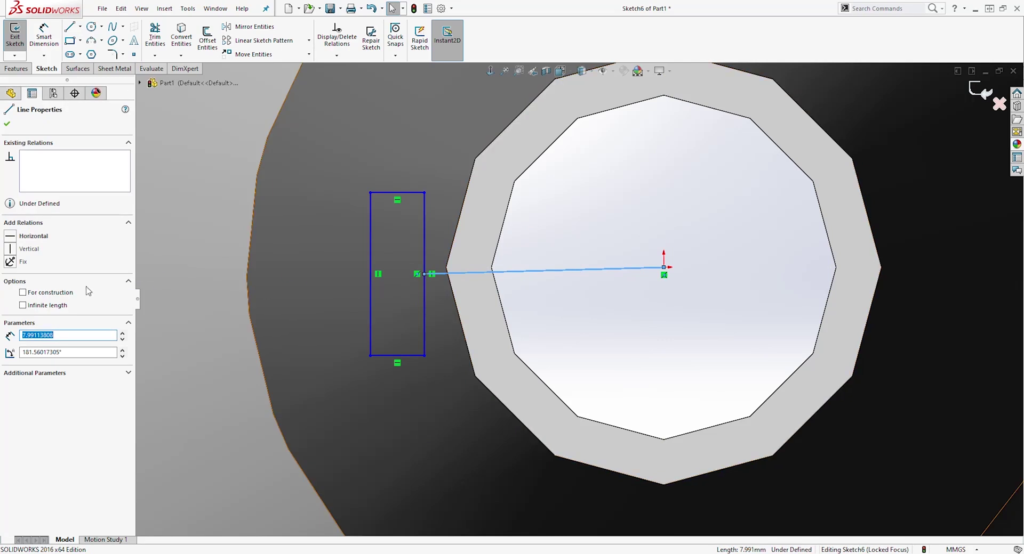
left_click(9, 238)
left_click(295, 227)
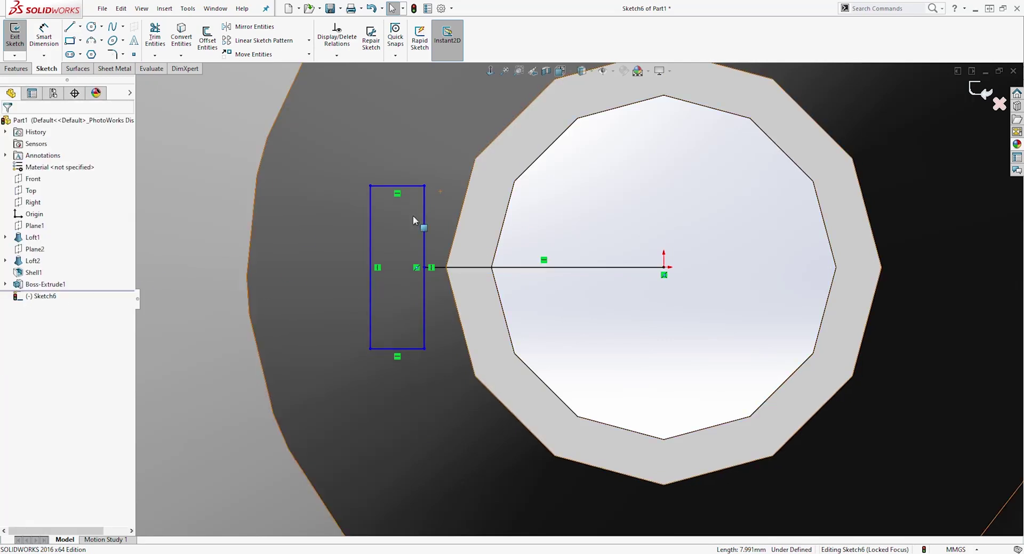
left_click(561, 270)
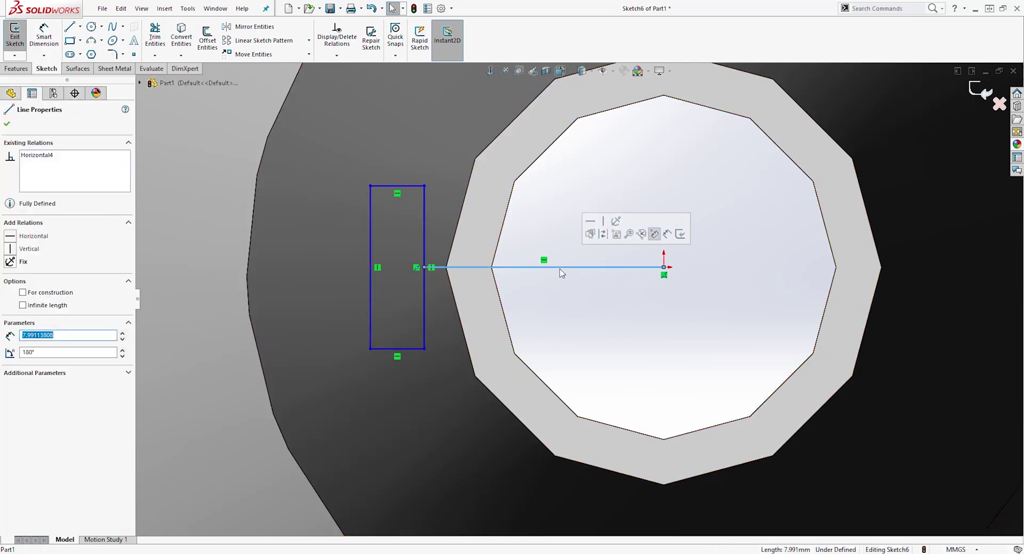
left_click(22, 293)
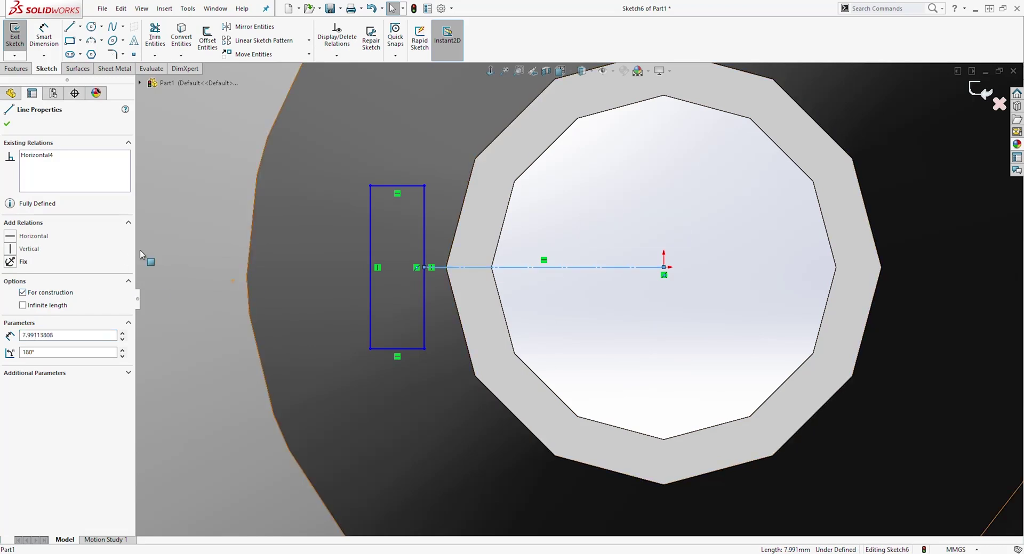
key("Escape")
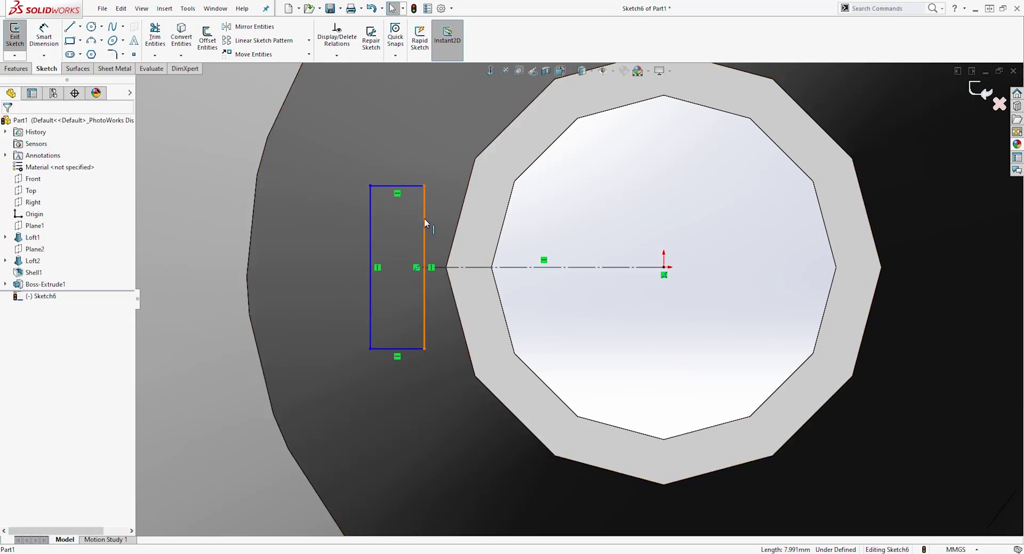
left_click(424, 186)
key("Escape")
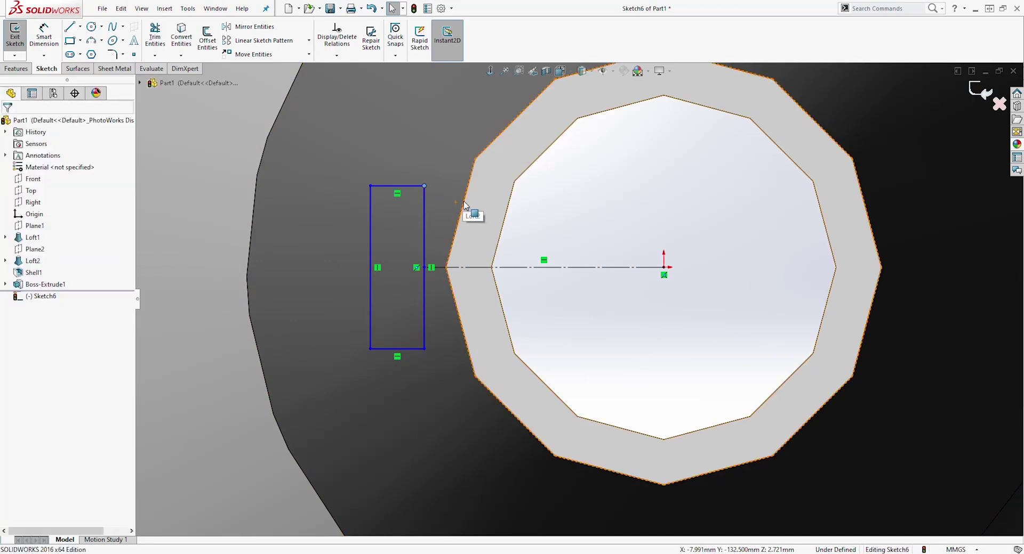
left_click(464, 203, "ctrl")
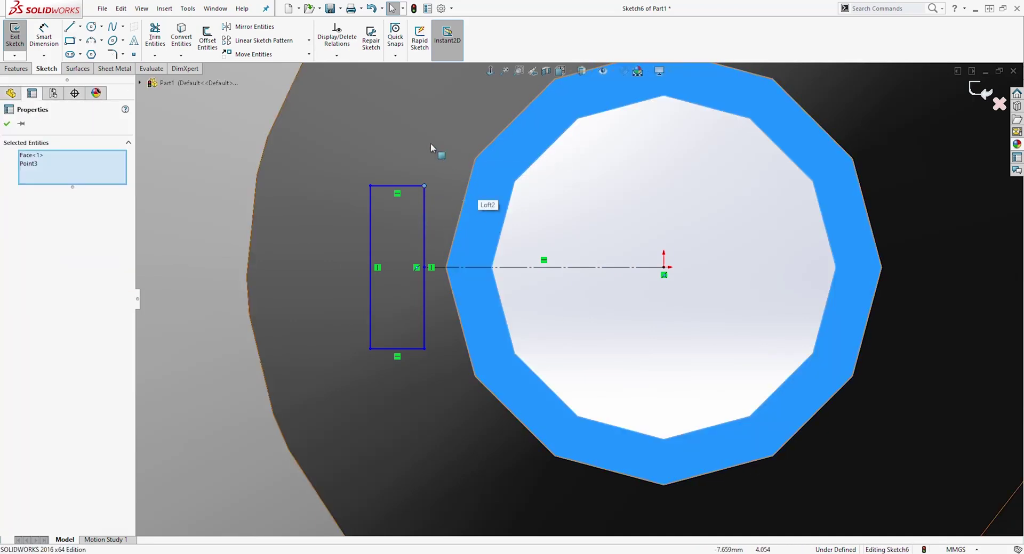
key("Escape")
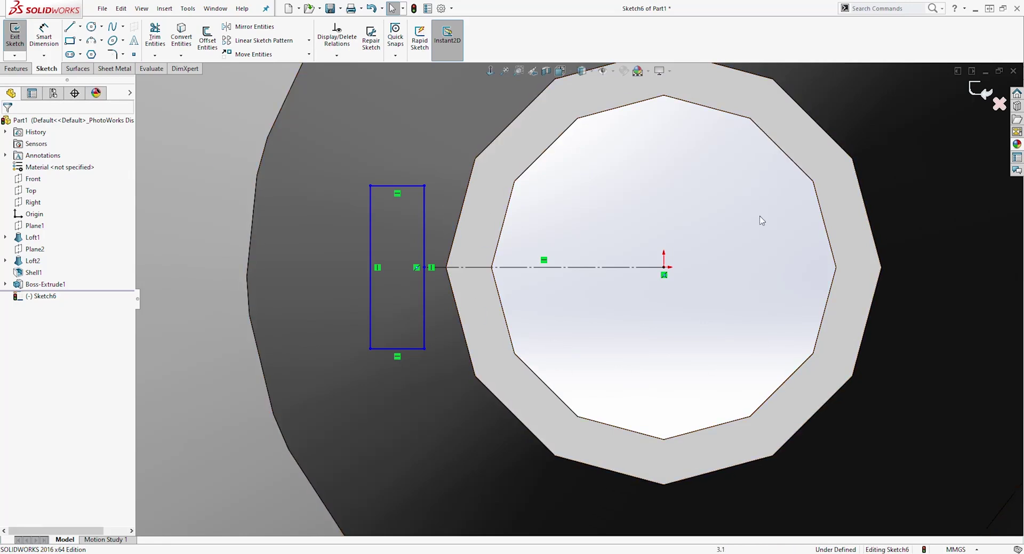
Raise the document's shaded and draft quality image resolution into the red zone near its high end
left_click(440, 9)
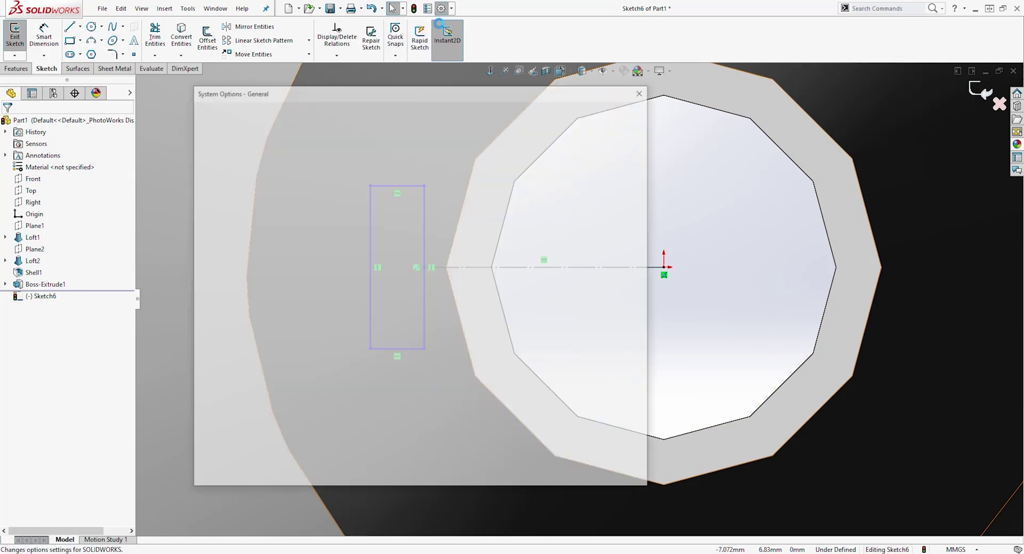
left_click(296, 112)
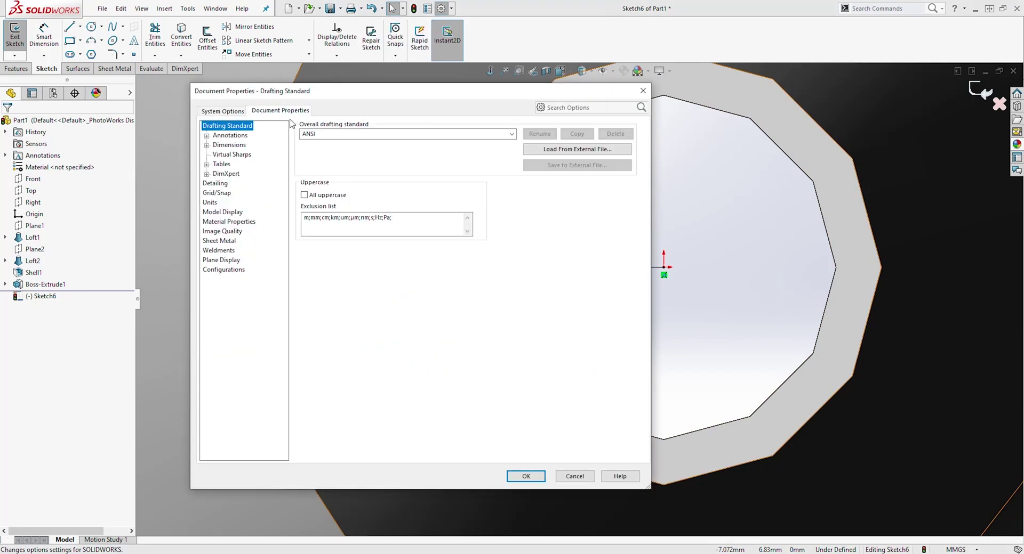
left_click(222, 233)
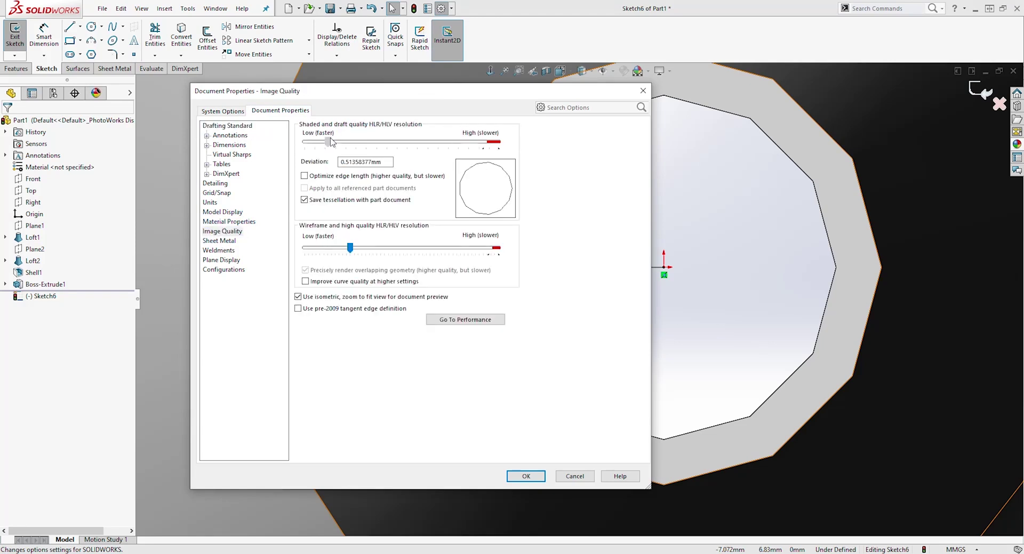
left_click_drag(474, 150, 496, 154)
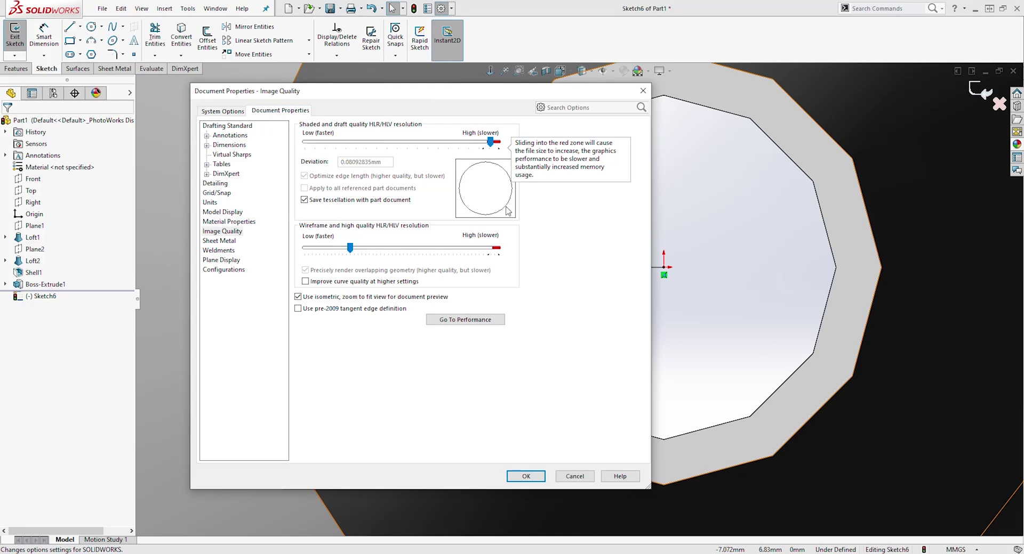
left_click(525, 477)
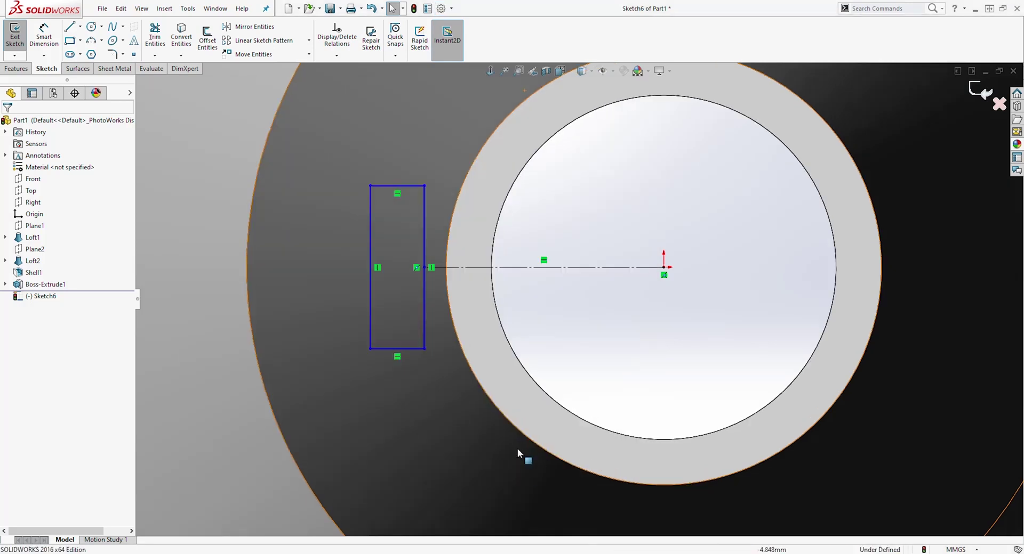
Make the rectangle's upper corner nearest the spout coincident with the spout tip's outer circular edge
left_click(425, 186)
left_click(456, 205, "ctrl")
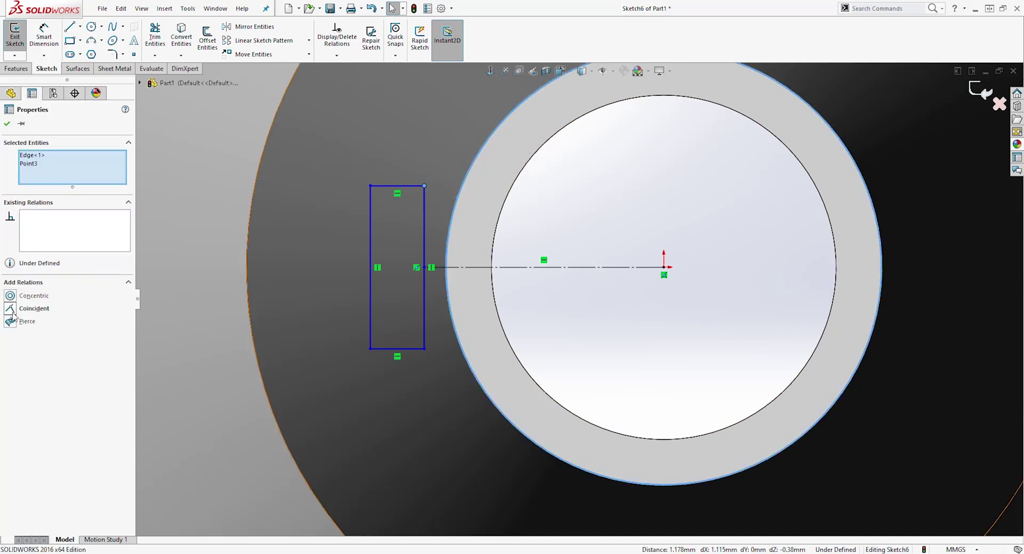
left_click(14, 310)
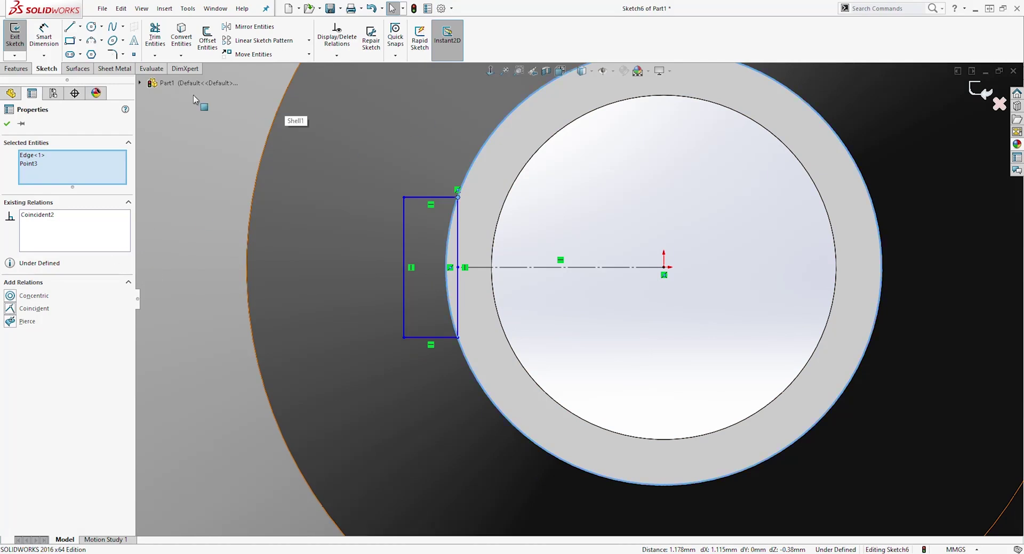
Dimension the rectangle's upper horizontal side and set its width to 0.6 mm
left_click(43, 37)
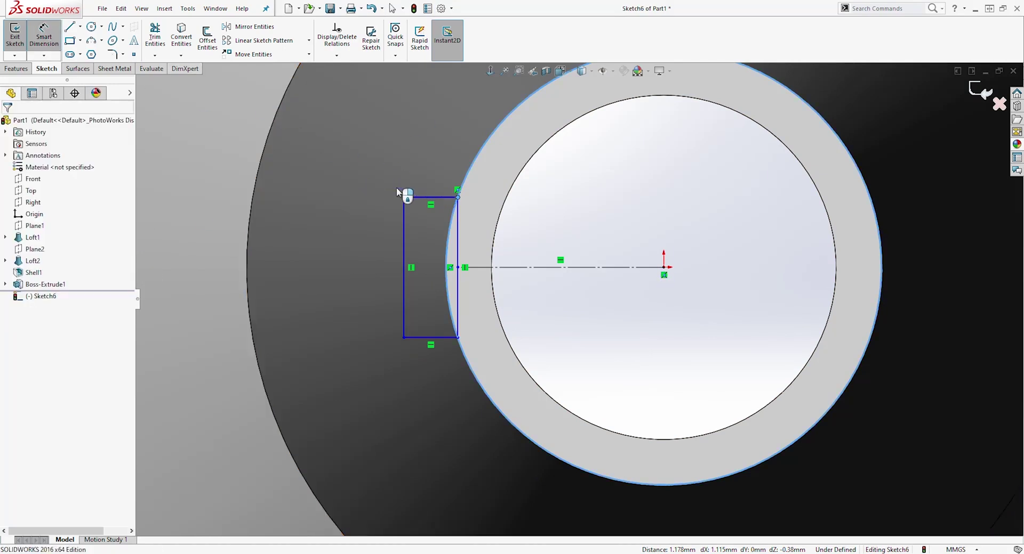
left_click(437, 198)
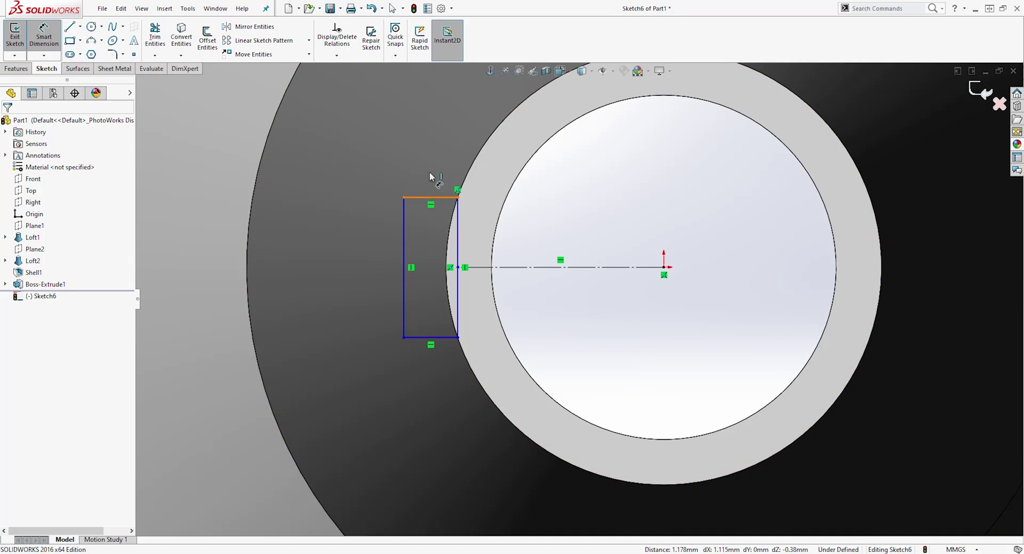
left_click(429, 156)
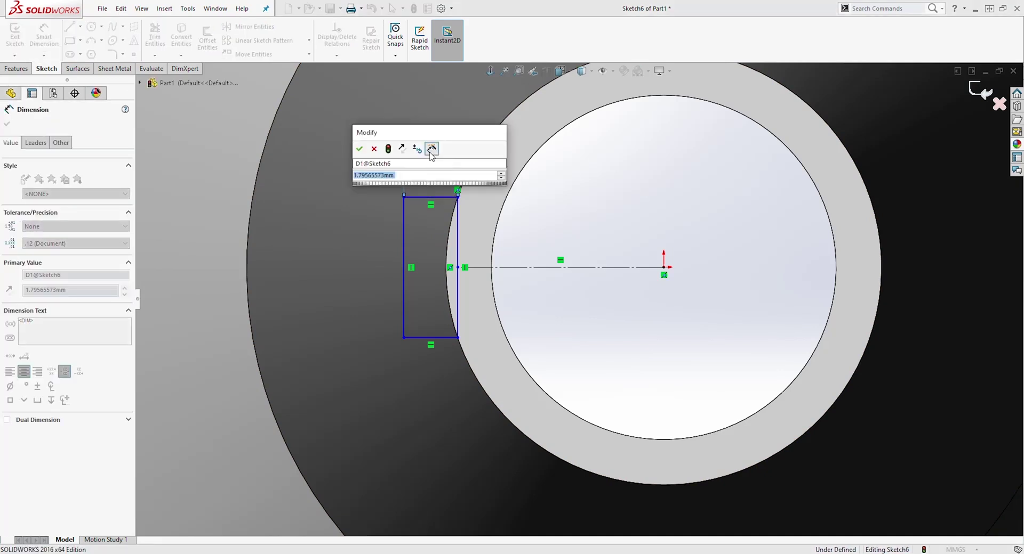
type("0.6")
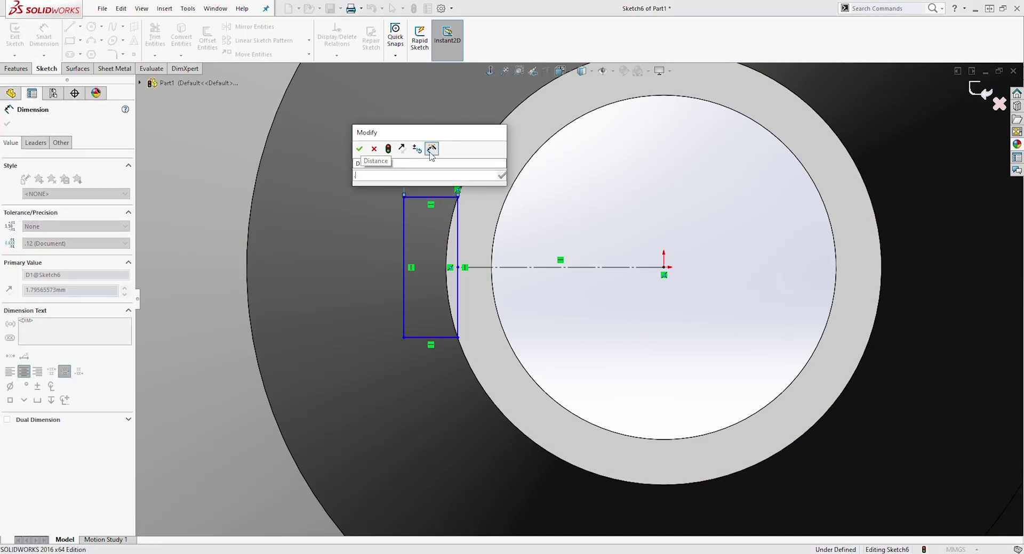
key("Return")
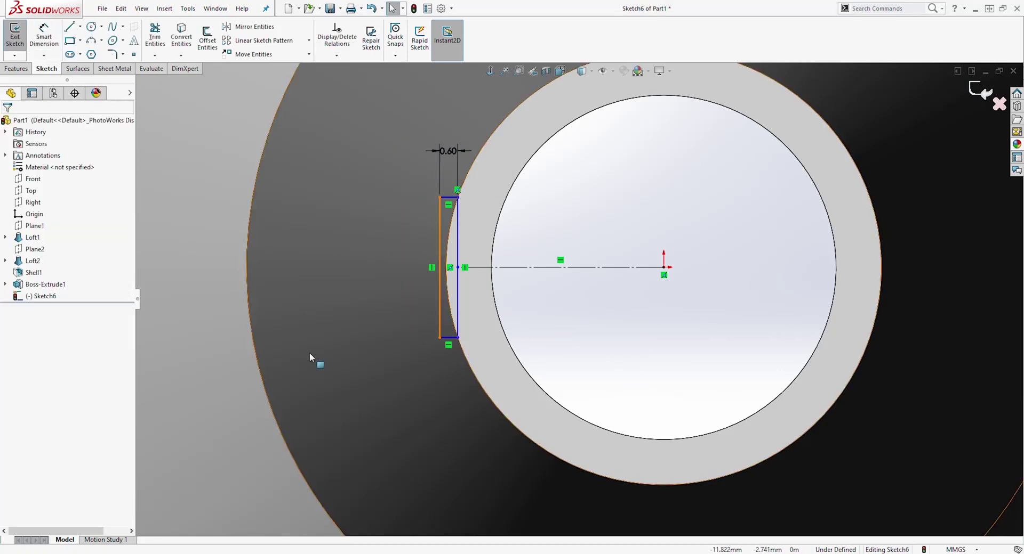
Dimension the rectangle's outer vertical side to 2.5 mm and finish the sketch
left_click(440, 250)
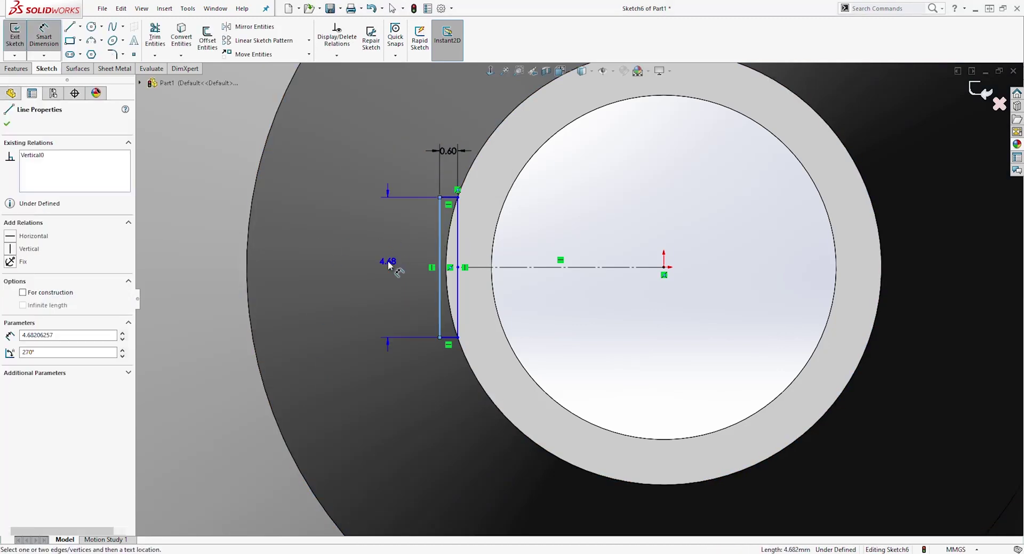
left_click(389, 267)
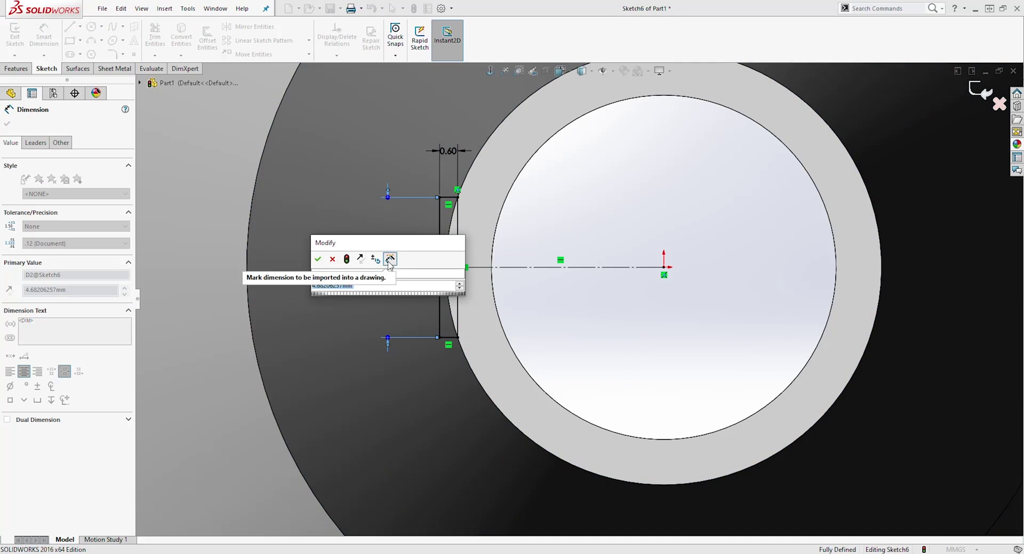
type("2.5")
left_click(318, 260)
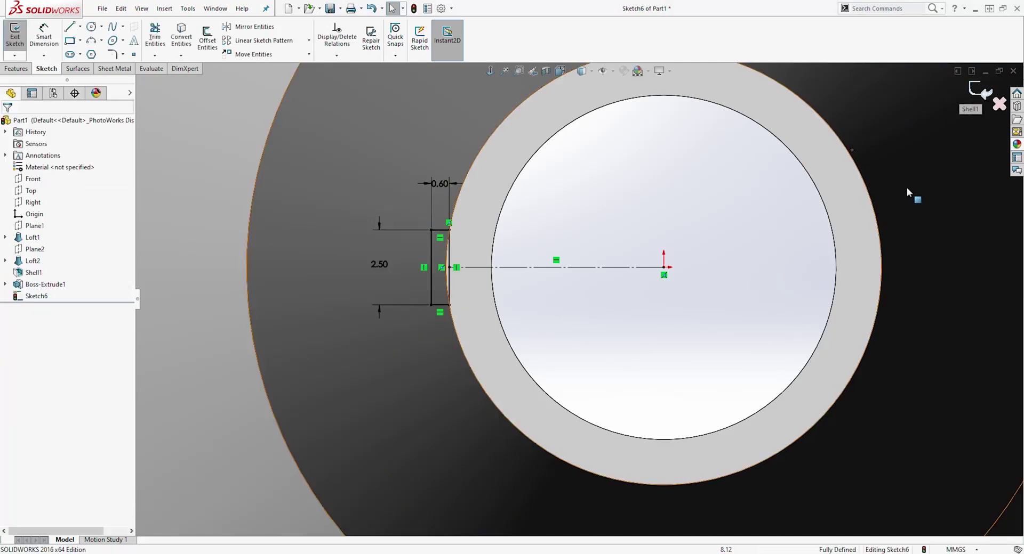
key("f")
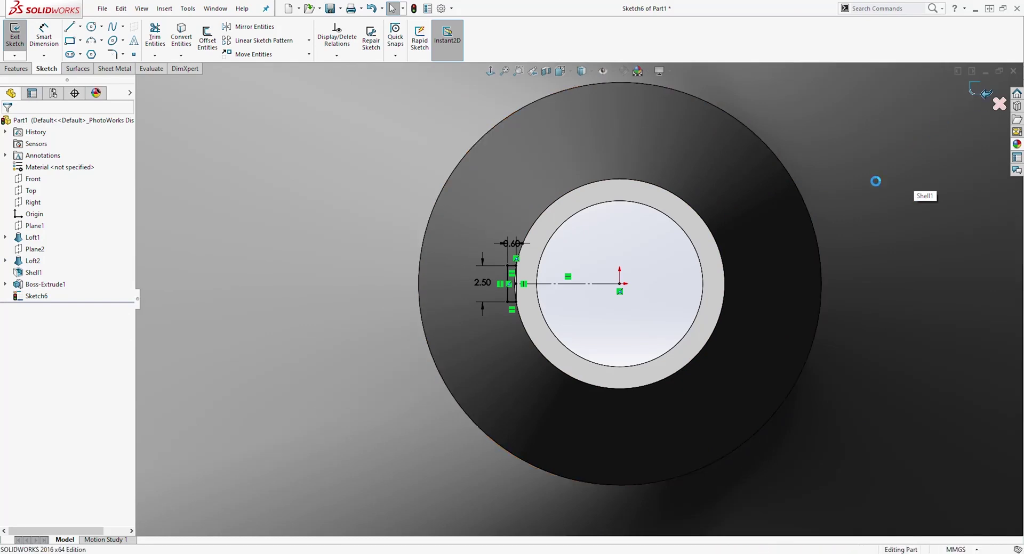
scroll(517, 236, "up", 3)
scroll(543, 212, "down", 5)
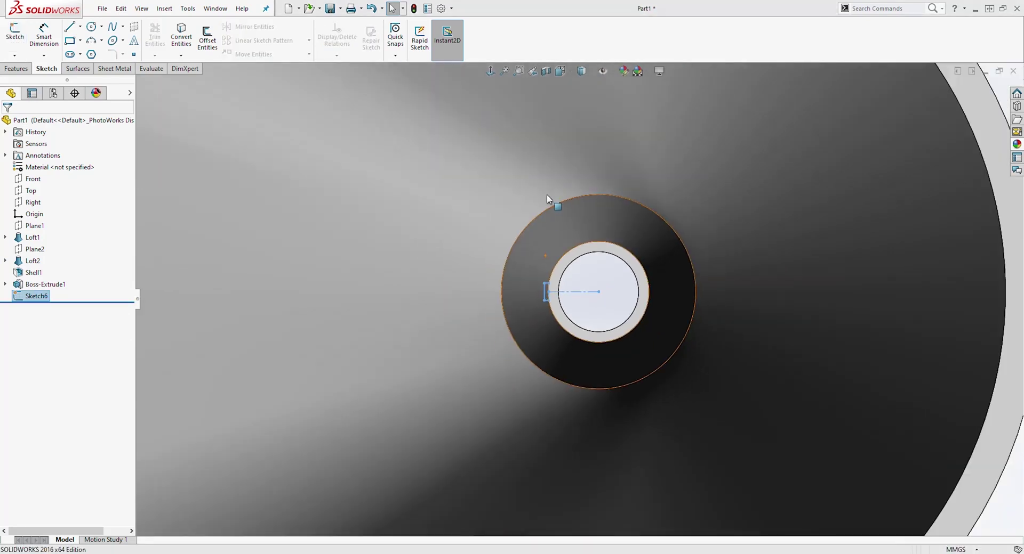
Start a new sketch on the Front plane
scroll(548, 199, "up", 5)
middle_click_drag(575, 192, 544, 244)
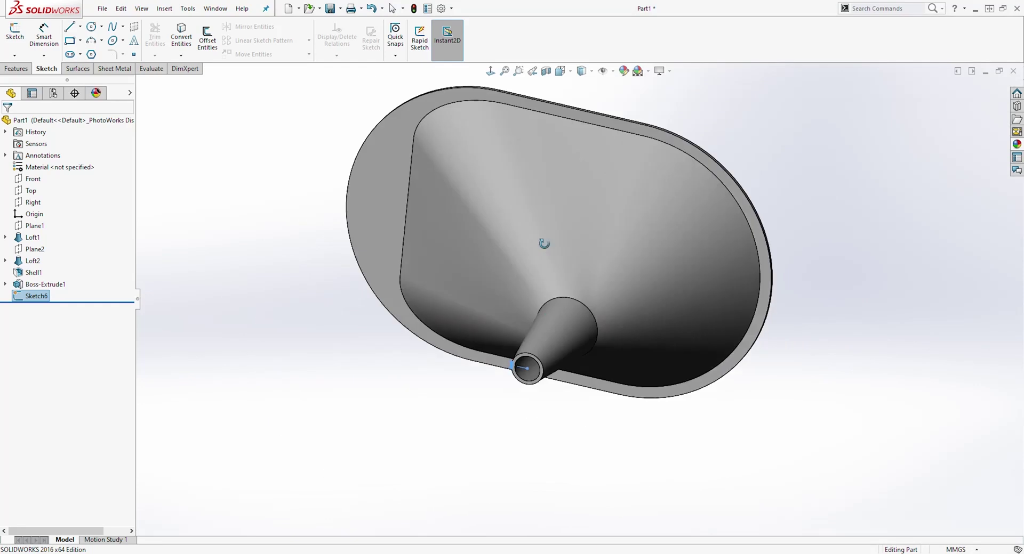
key("ctrl+1")
key("Escape")
mouse_move(681, 283)
middle_mouse_down()
mouse_move(622, 338)
mouse_move(637, 361)
middle_mouse_up()
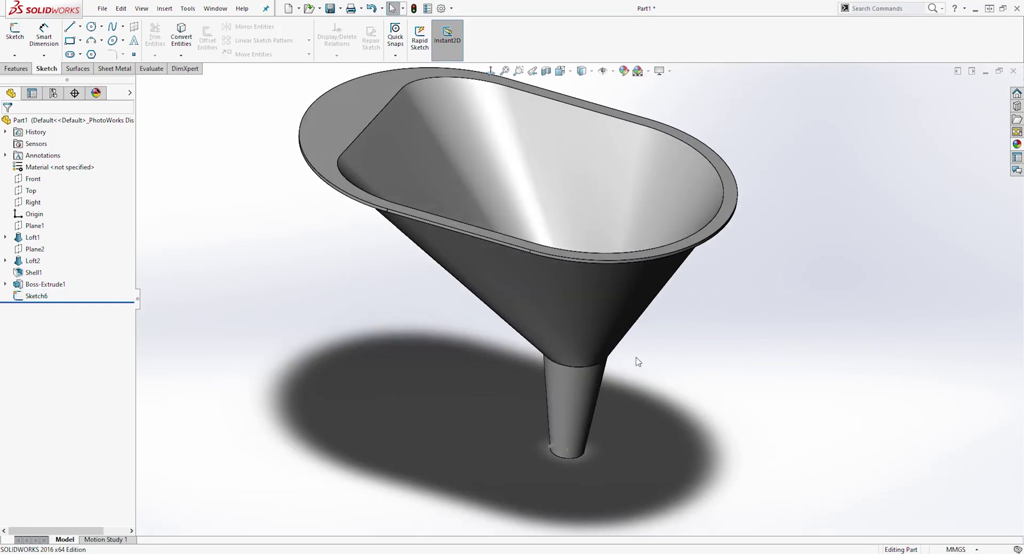
left_click(33, 179)
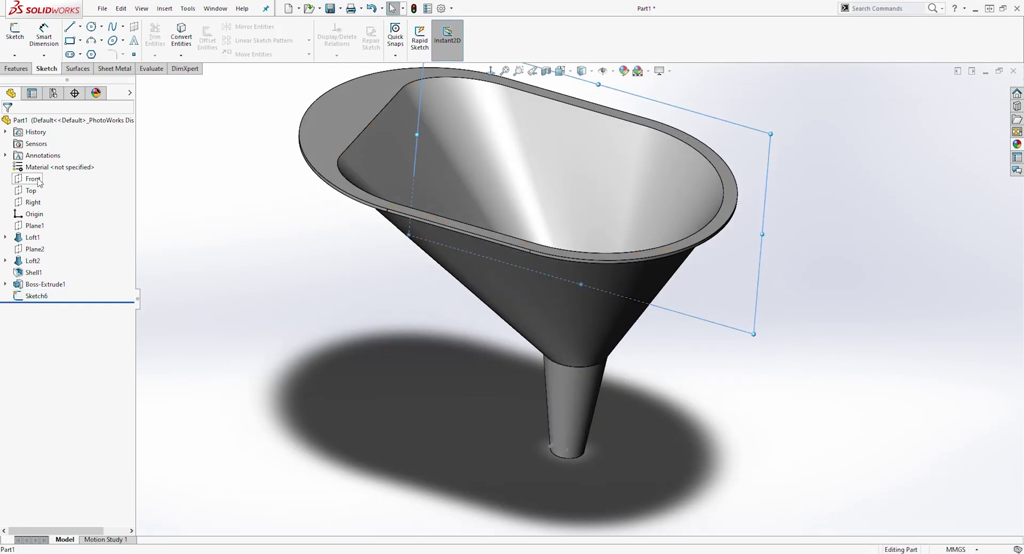
middle_click_drag(483, 271, 613, 234)
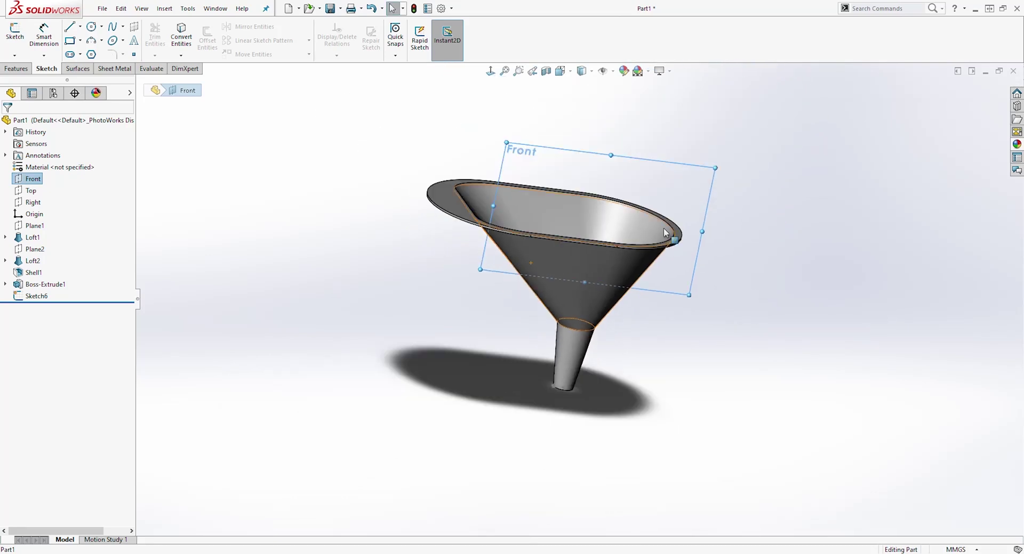
left_click(16, 33)
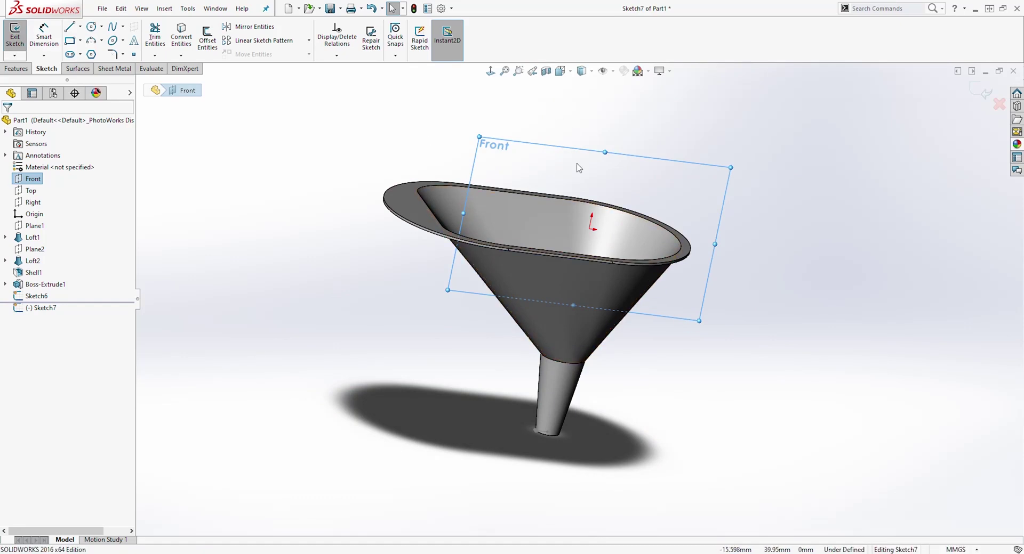
Cut the model display with a section view at 0 mm on the Front plane and face the sketch plane head-on
left_click(546, 71)
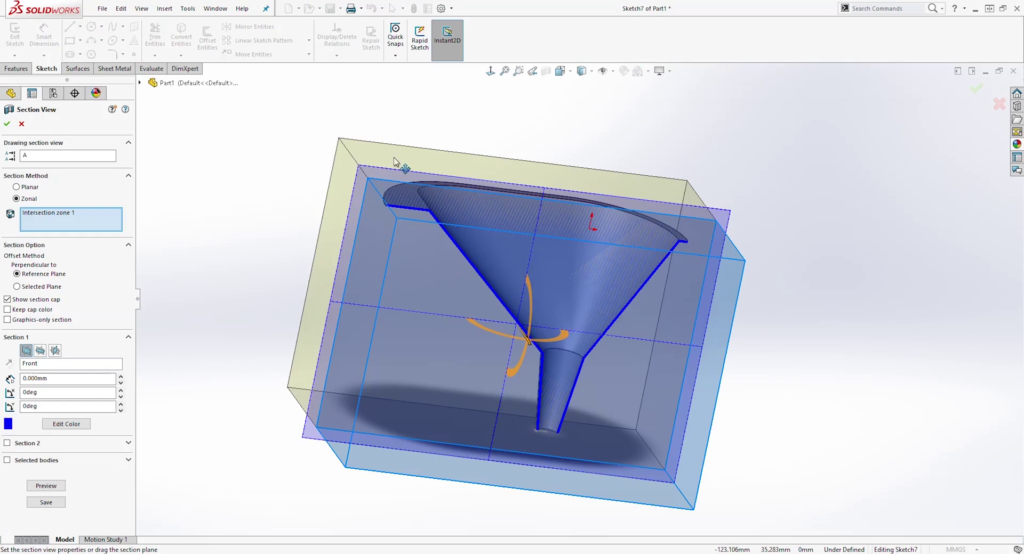
left_click(7, 124)
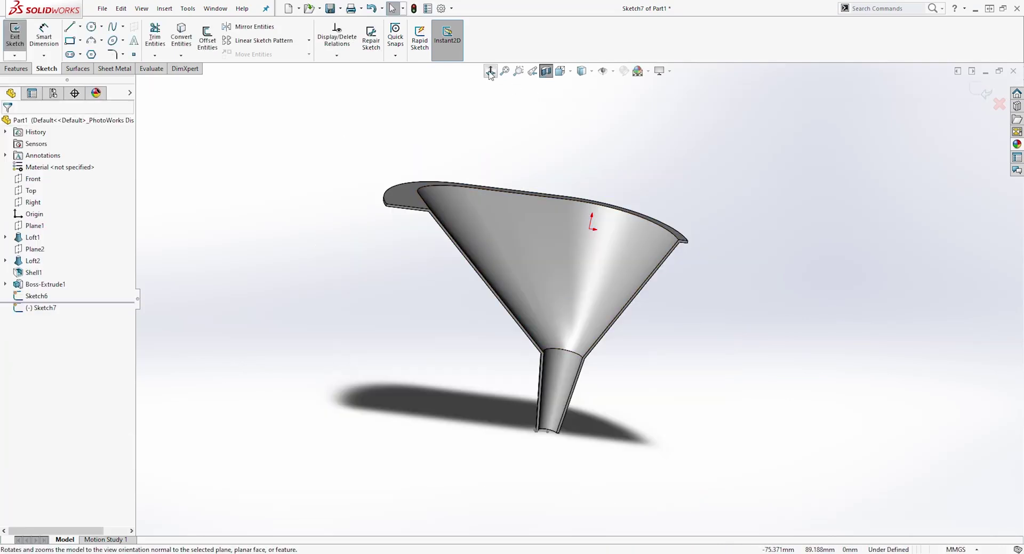
left_click(490, 73)
scroll(794, 341, "down", 3)
scroll(768, 364, "up", 4)
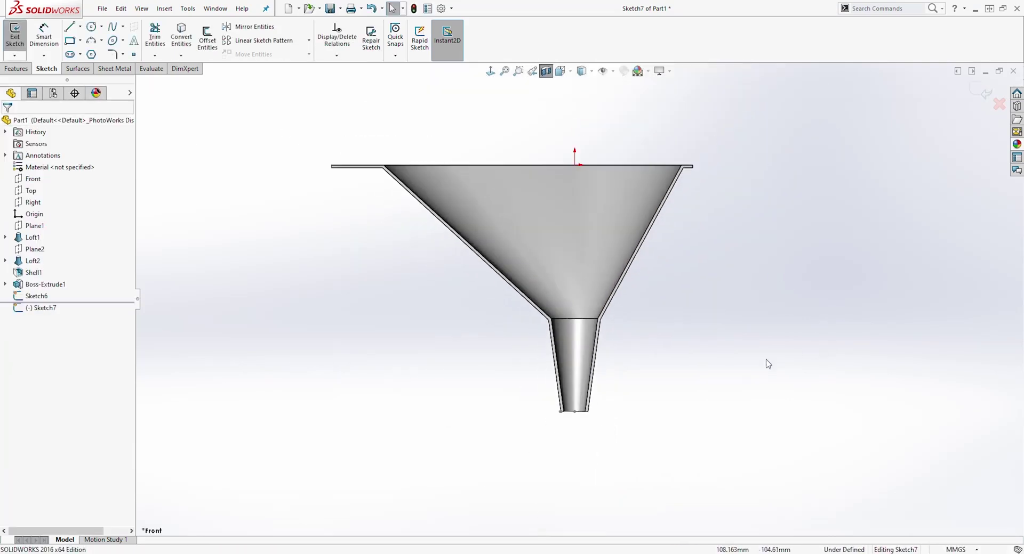
scroll(768, 365, "down", 3)
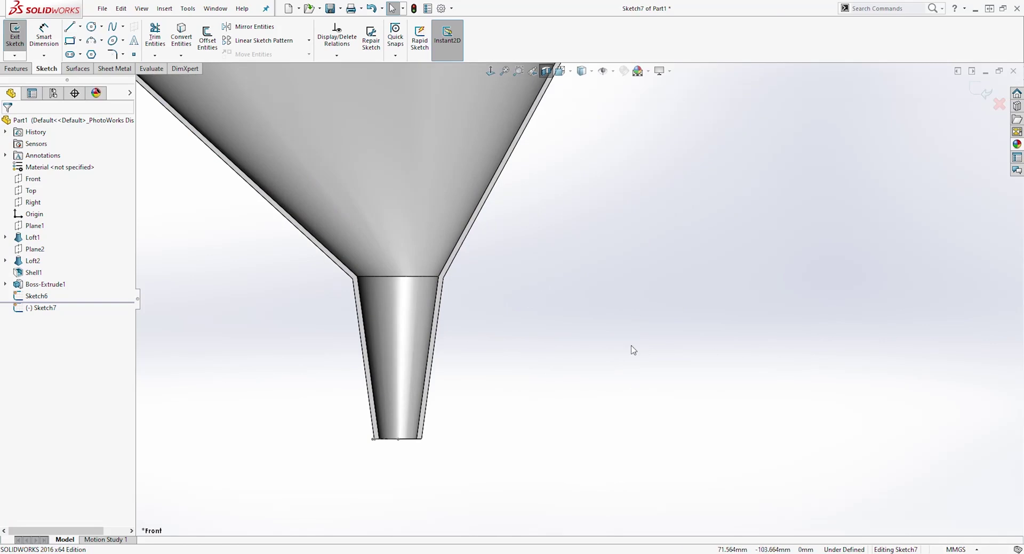
Sketch a slanted line inside the spout, from just below its junction with the funnel body to near the tip
left_click(69, 29)
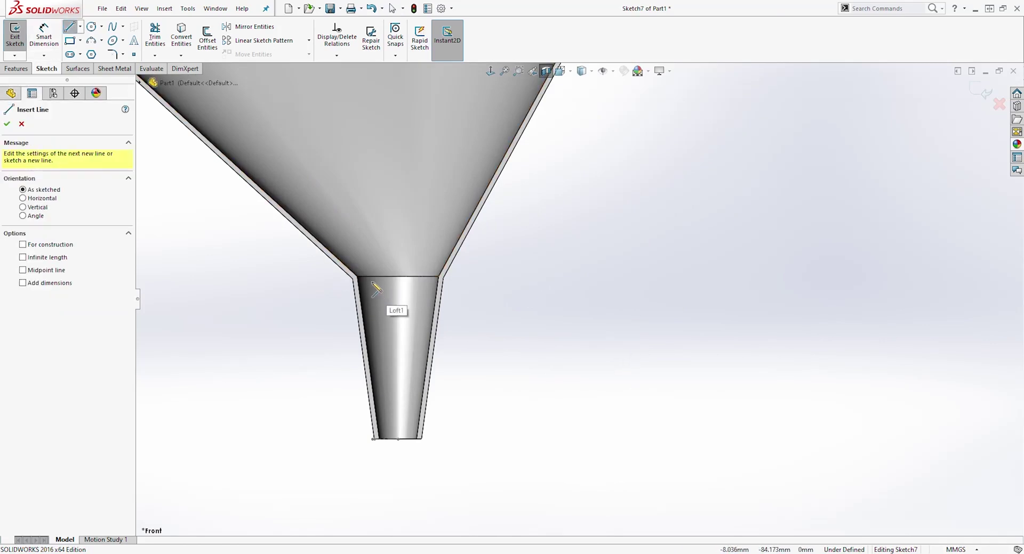
left_click(371, 282)
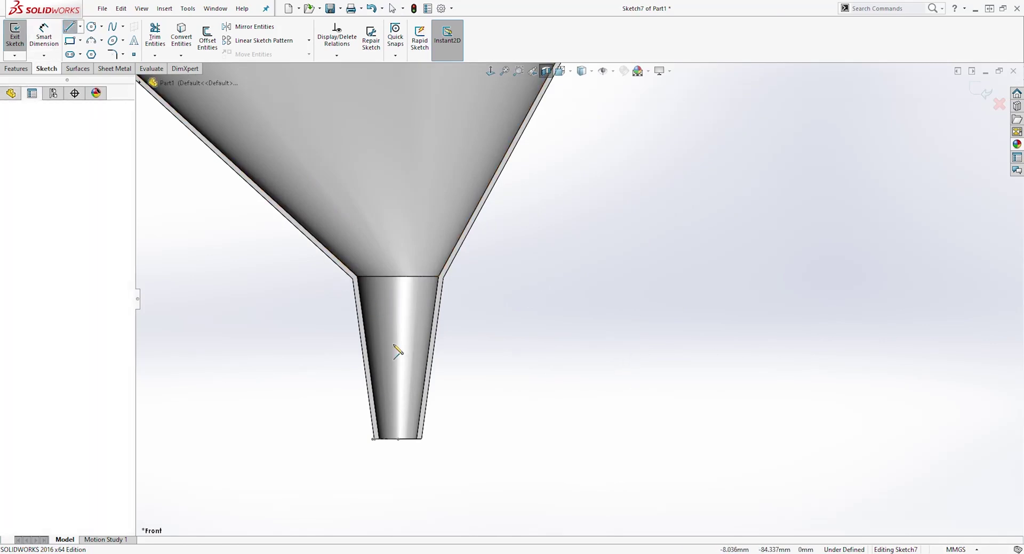
left_click(388, 437)
key("Escape")
Add a Pierce relation between the line's upper endpoint and the circular edge where the spout meets the funnel body
middle_click_drag(472, 354, 397, 289)
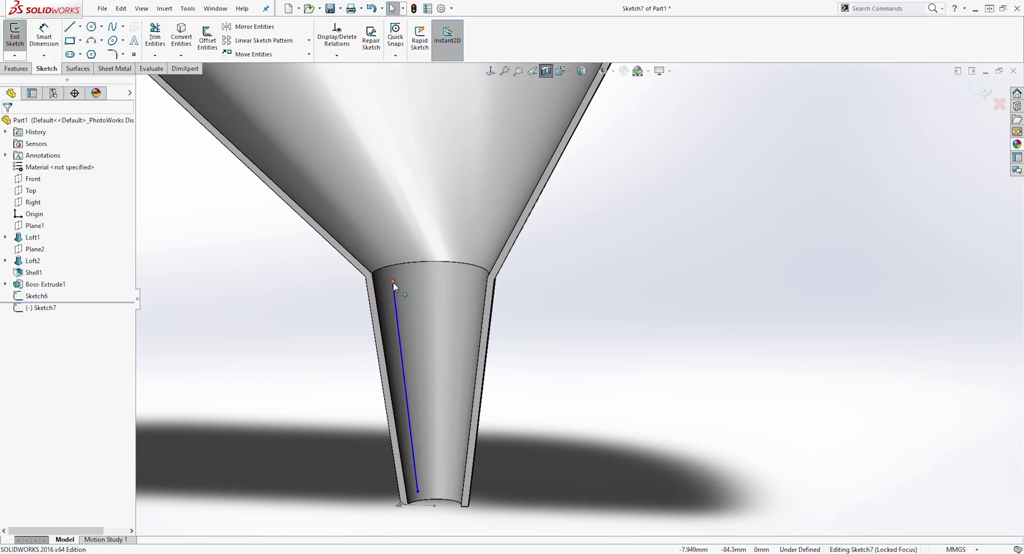
left_click(392, 281)
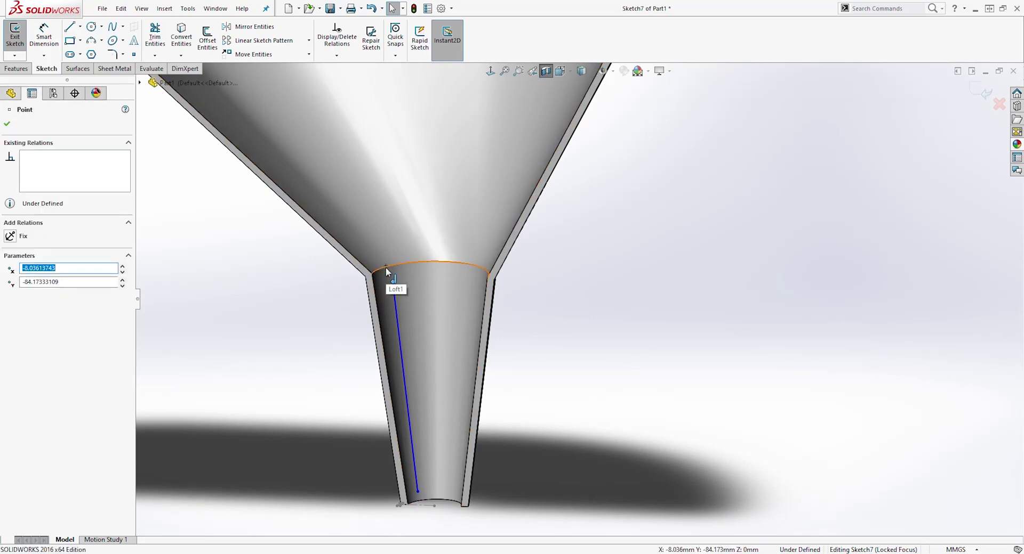
left_click(386, 266, "ctrl")
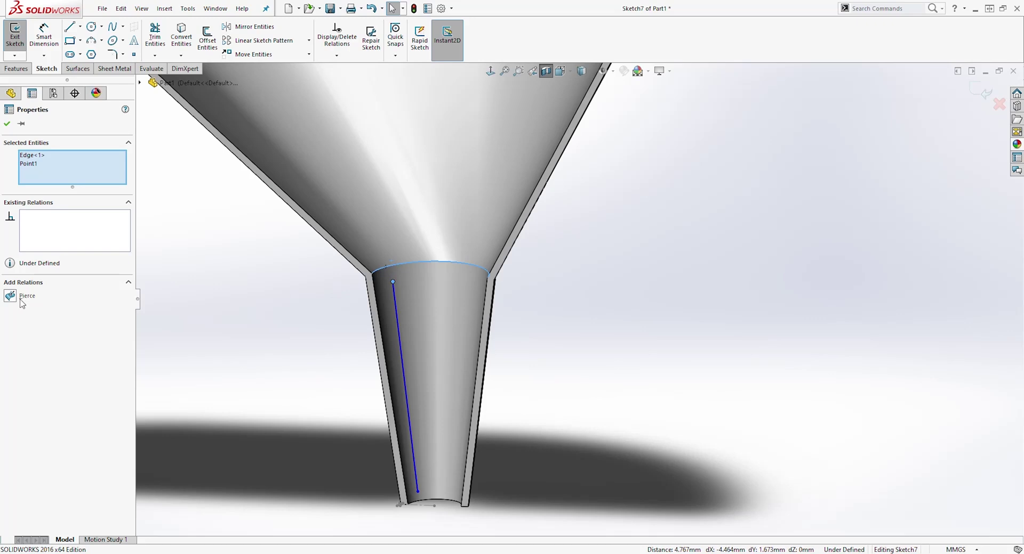
left_click(11, 297)
Add a Pierce relation between the line's lower endpoint and the inner circular edge of the spout tip
mouse_move(333, 278)
middle_mouse_down()
mouse_move(418, 302)
mouse_move(511, 416)
mouse_move(489, 421)
mouse_move(471, 450)
middle_mouse_up()
scroll(489, 418, "down", 6)
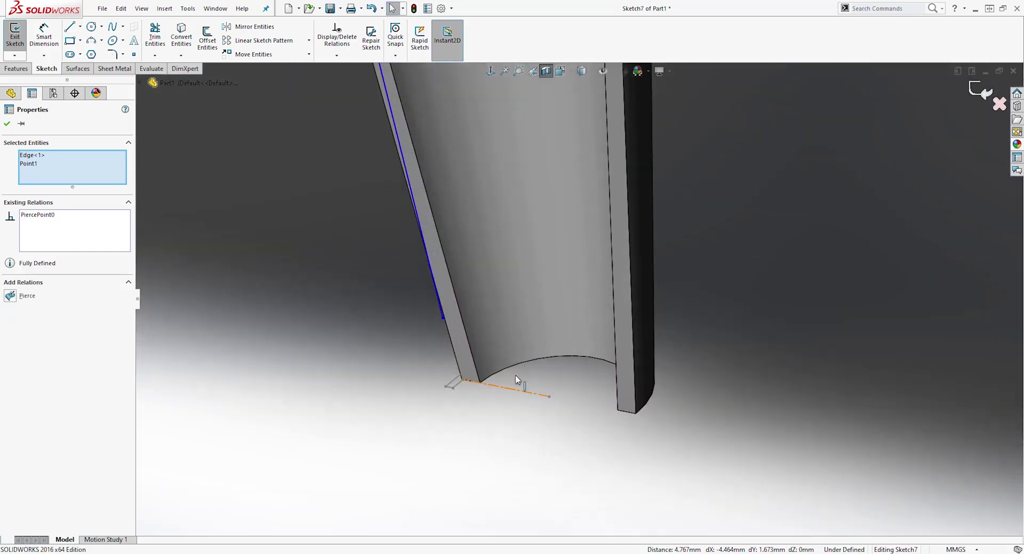
left_click(431, 305)
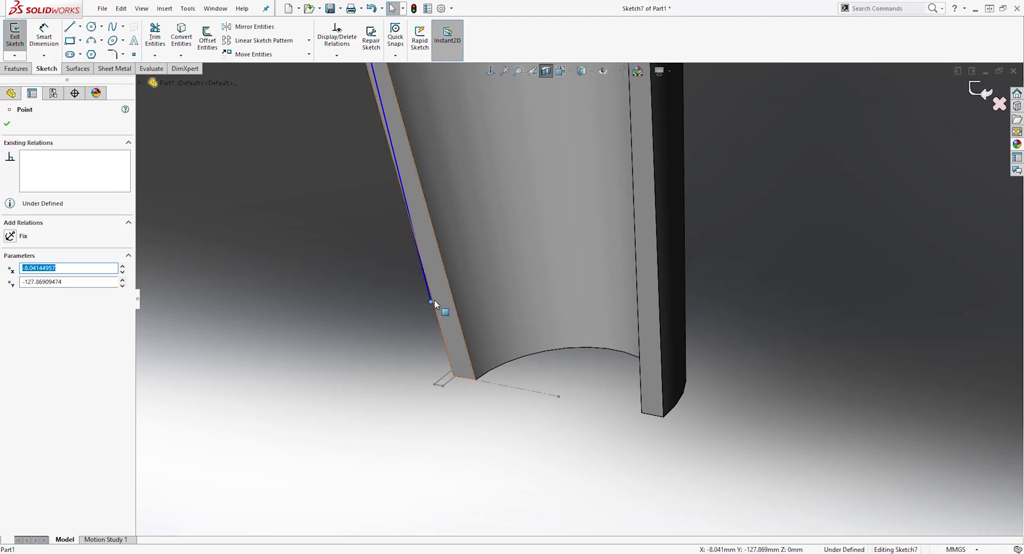
left_click(527, 361, "ctrl")
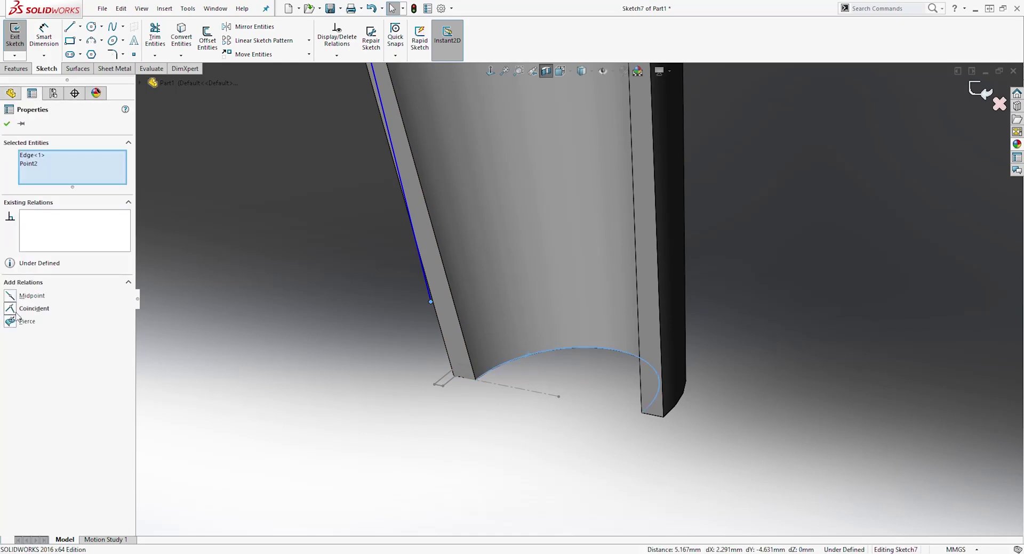
left_click(12, 322)
Turn off the section view and finish the path sketch
middle_click_drag(278, 337, 527, 205)
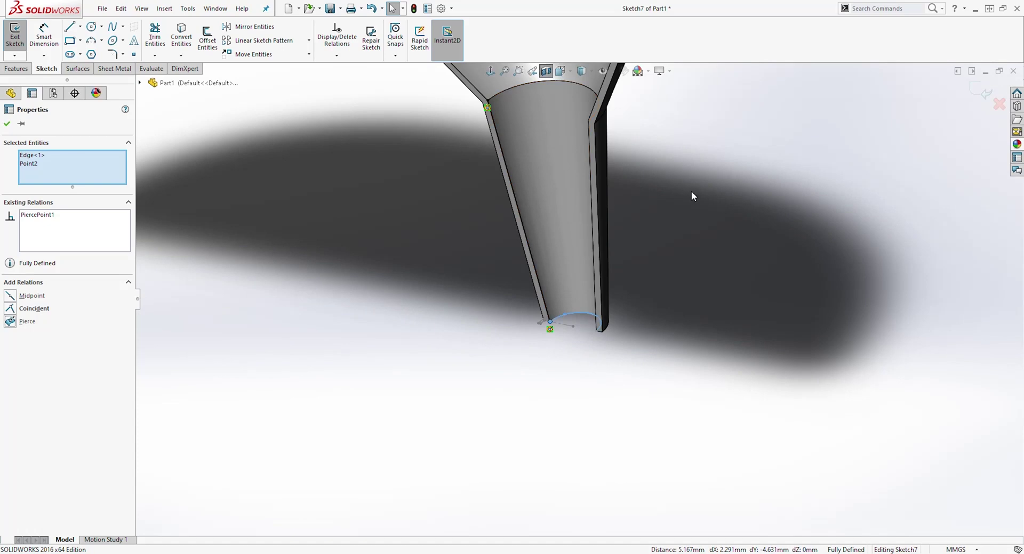
scroll(693, 192, "up", 4)
scroll(602, 85, "up", 3)
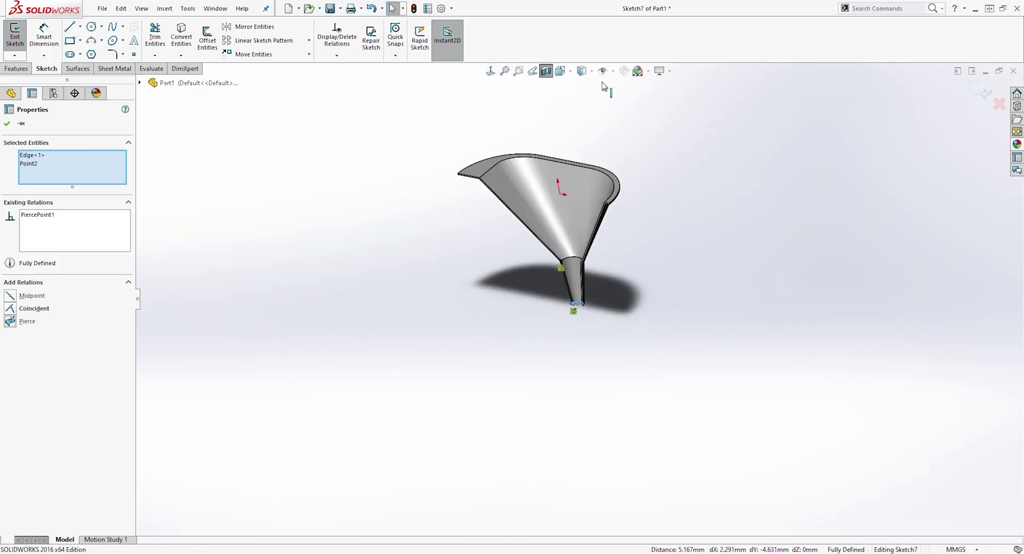
scroll(589, 93, "down", 3)
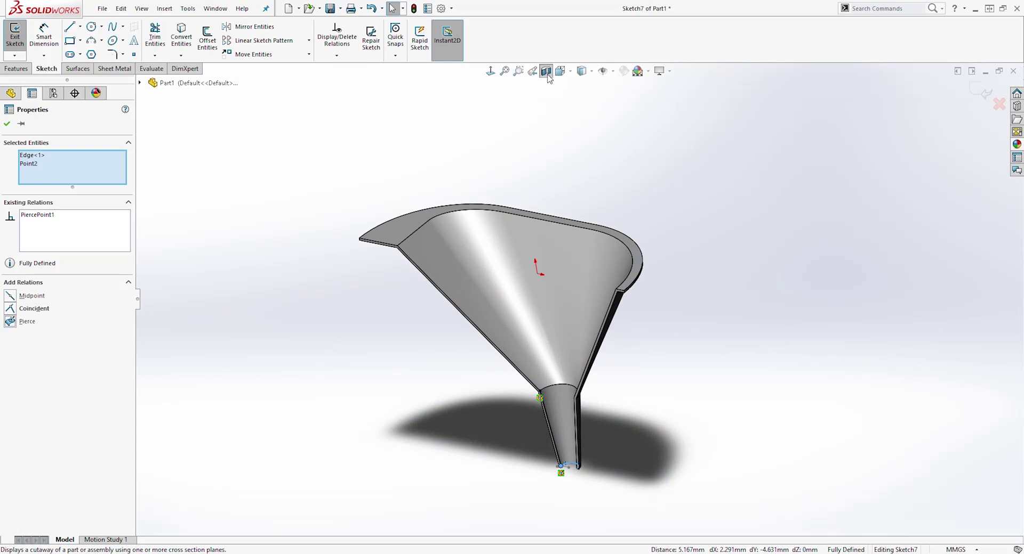
left_click(546, 71)
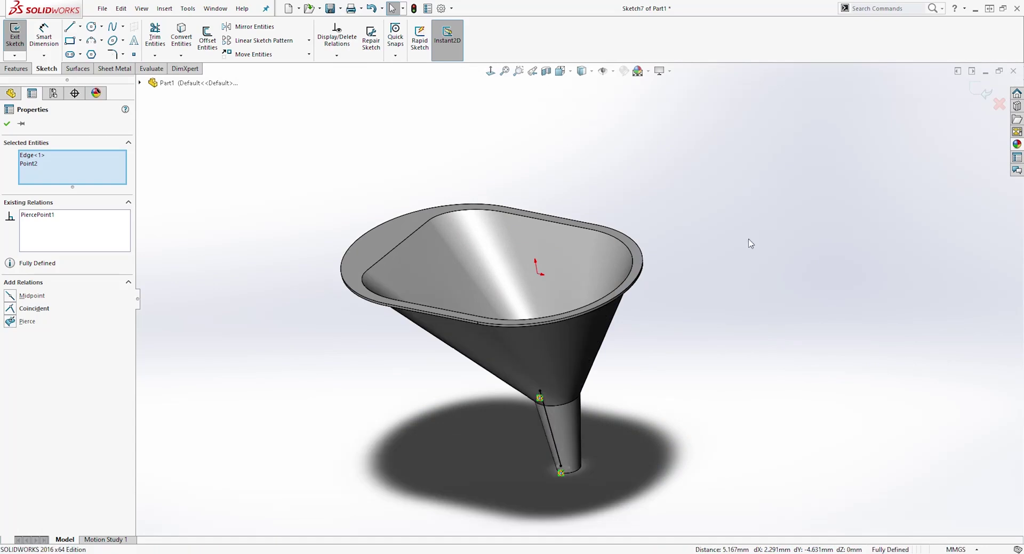
left_click(974, 94)
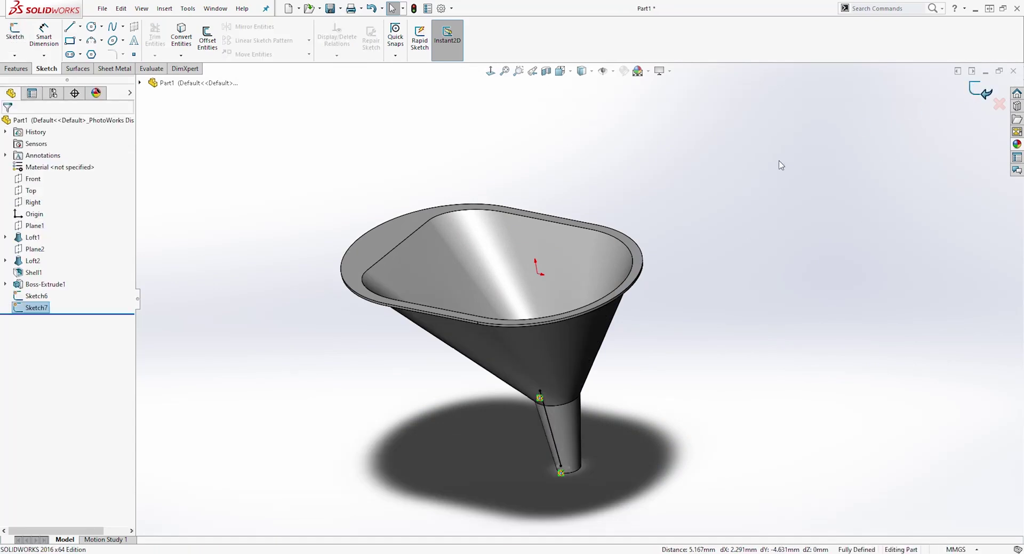
Sweep the small rectangular profile at the spout tip along the slanted path line to form a rib on the spout
left_click(25, 71)
mouse_move(377, 304)
middle_mouse_down()
mouse_move(468, 190)
mouse_move(431, 222)
middle_mouse_up()
key("Escape")
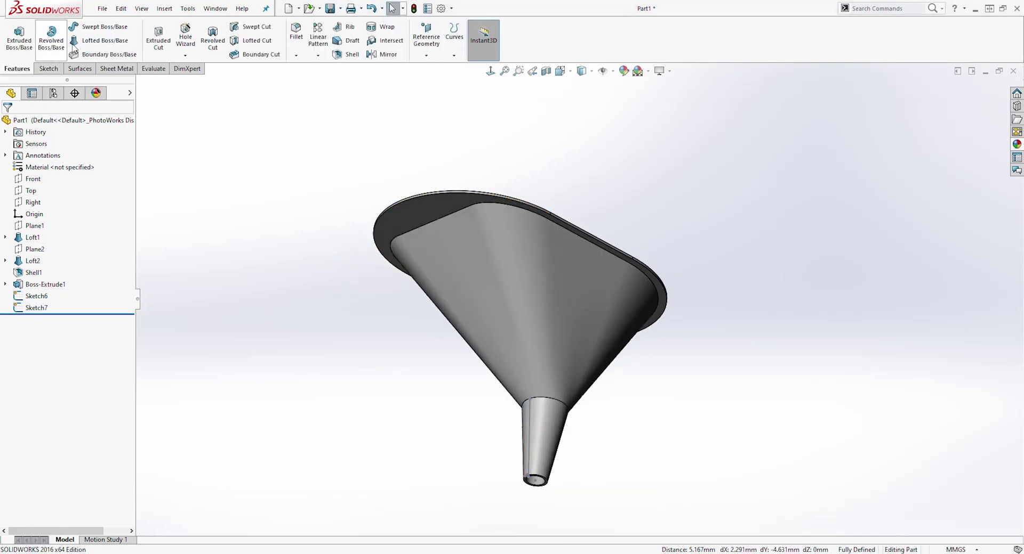
left_click(101, 26)
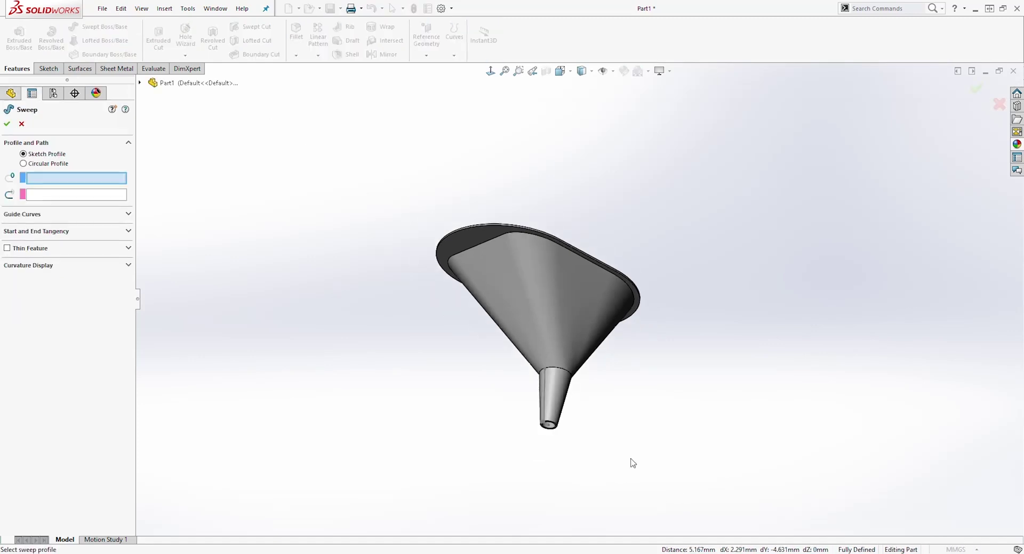
scroll(464, 304, "down", 8)
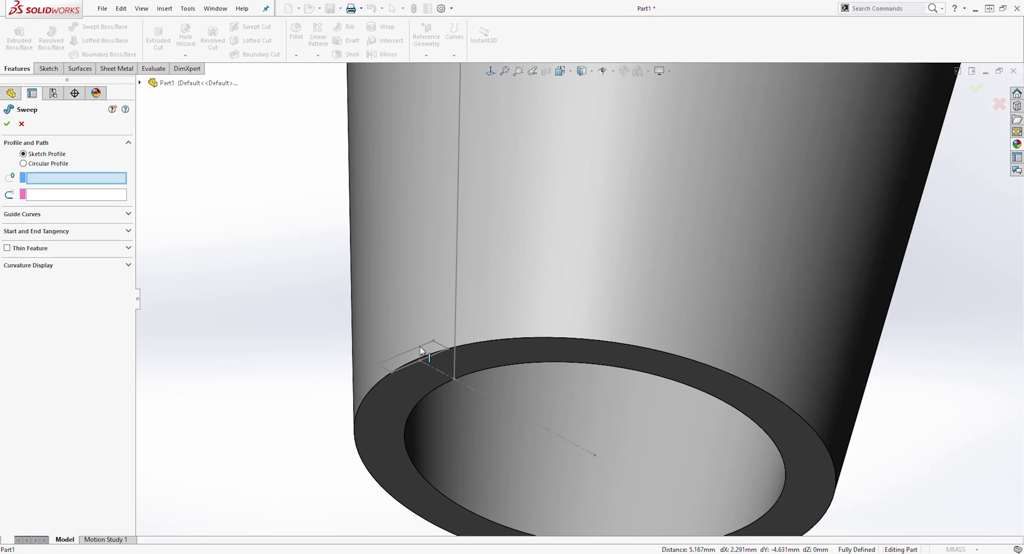
left_click(421, 350)
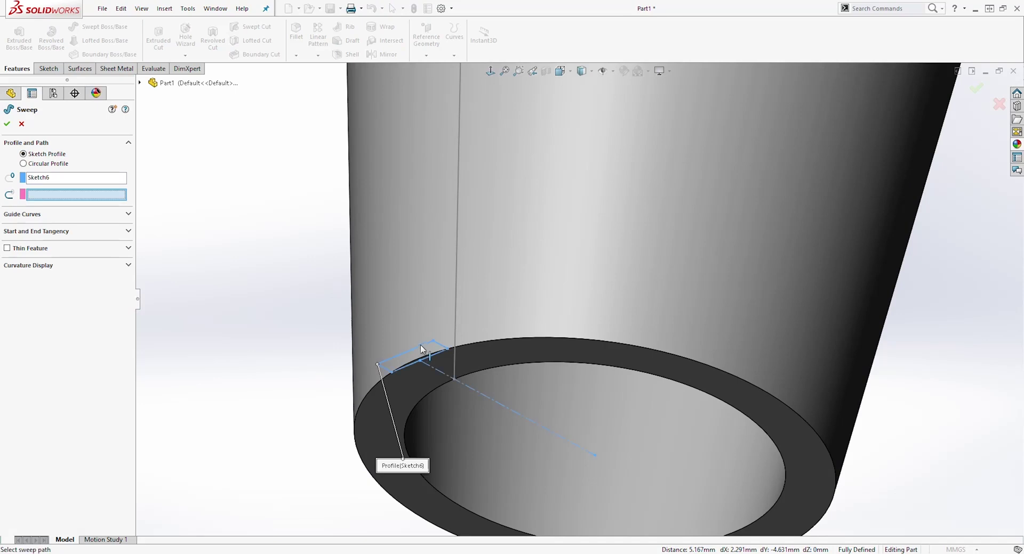
left_click(456, 226)
scroll(503, 305, "up", 5)
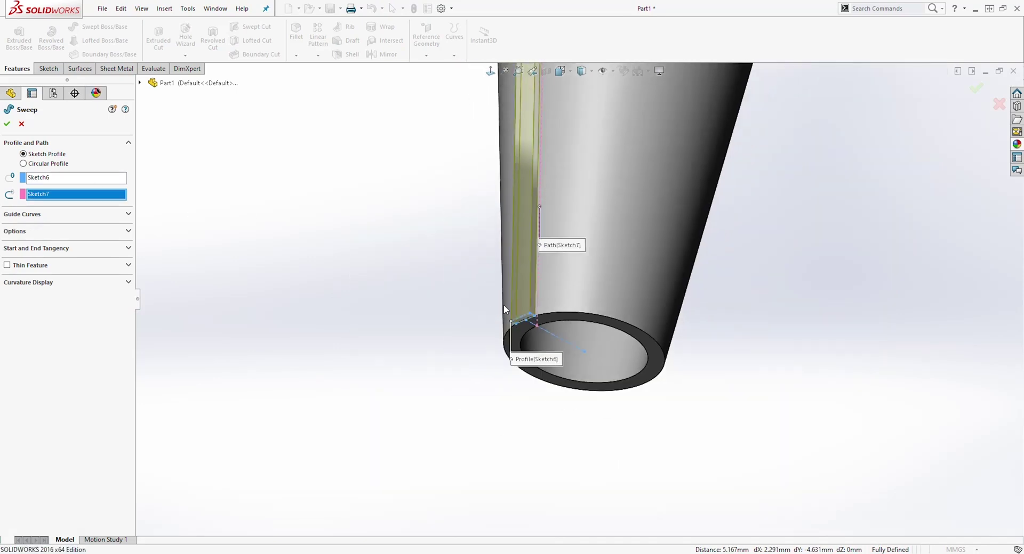
middle_click_drag(583, 215, 527, 226)
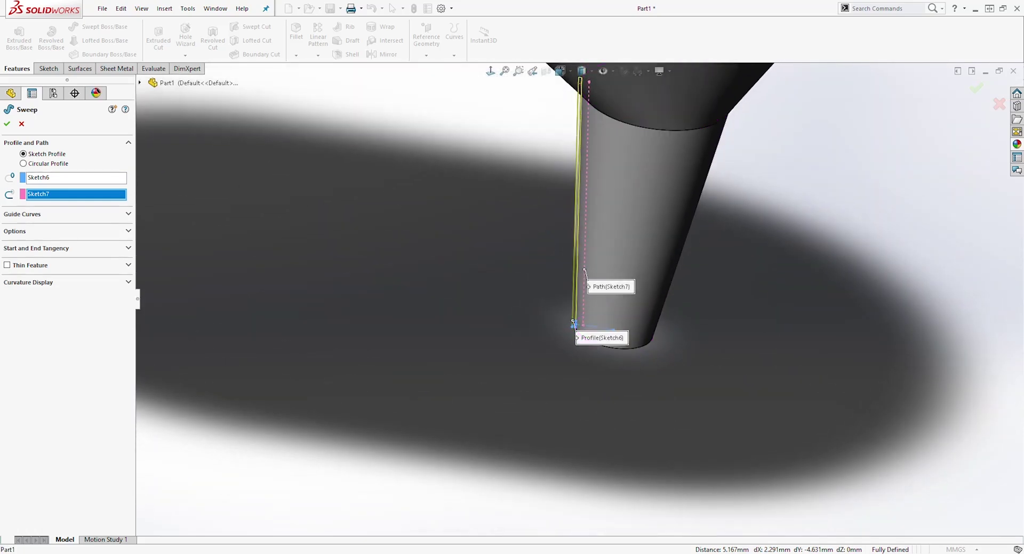
left_click(7, 126)
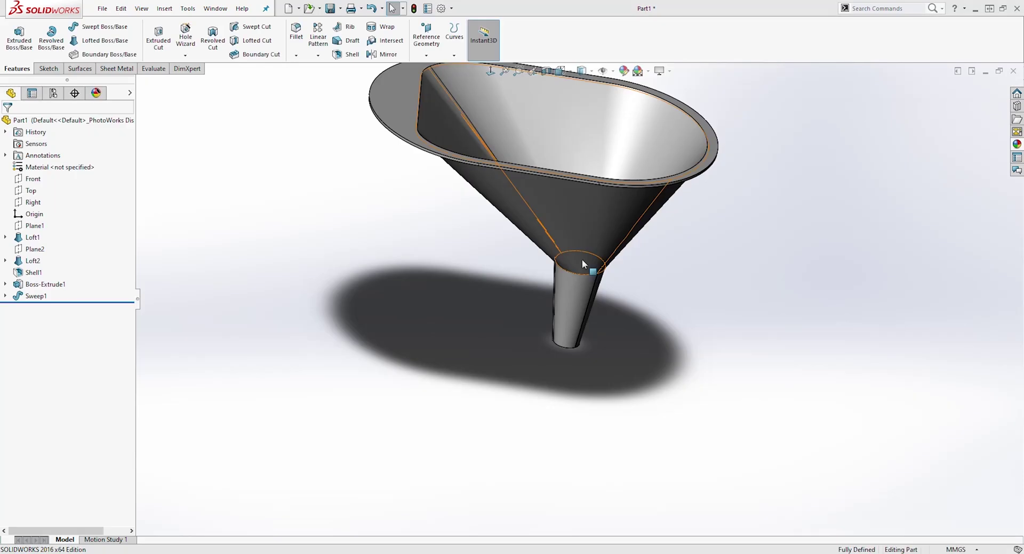
Set up a circular pattern of the swept rib, using the outer circular edge of the spout tip as the pattern axis
middle_click_drag(517, 294, 586, 251)
scroll(587, 251, "down", 5)
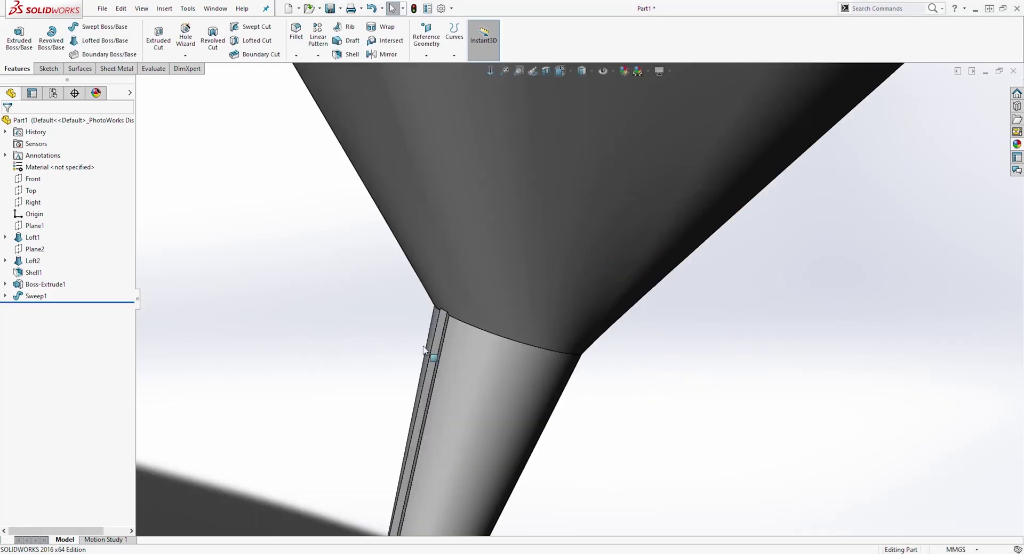
middle_click_drag(437, 340, 275, 223)
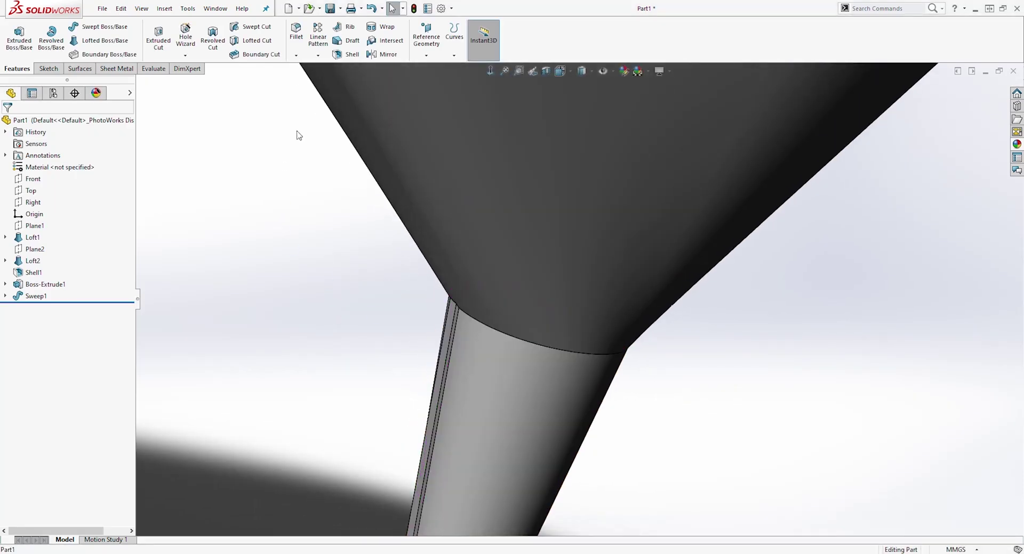
left_click(318, 55)
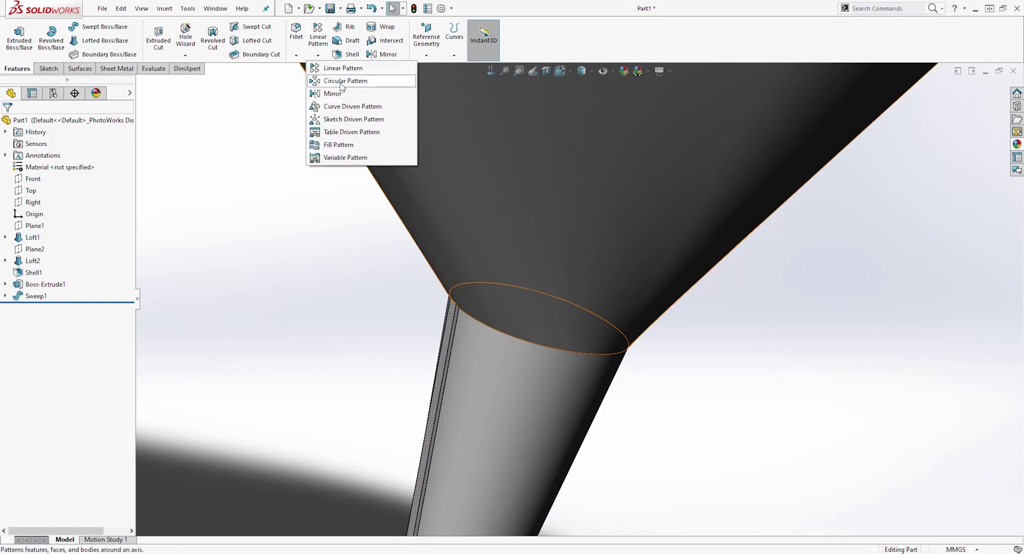
left_click(341, 81)
scroll(295, 211, "up", 3)
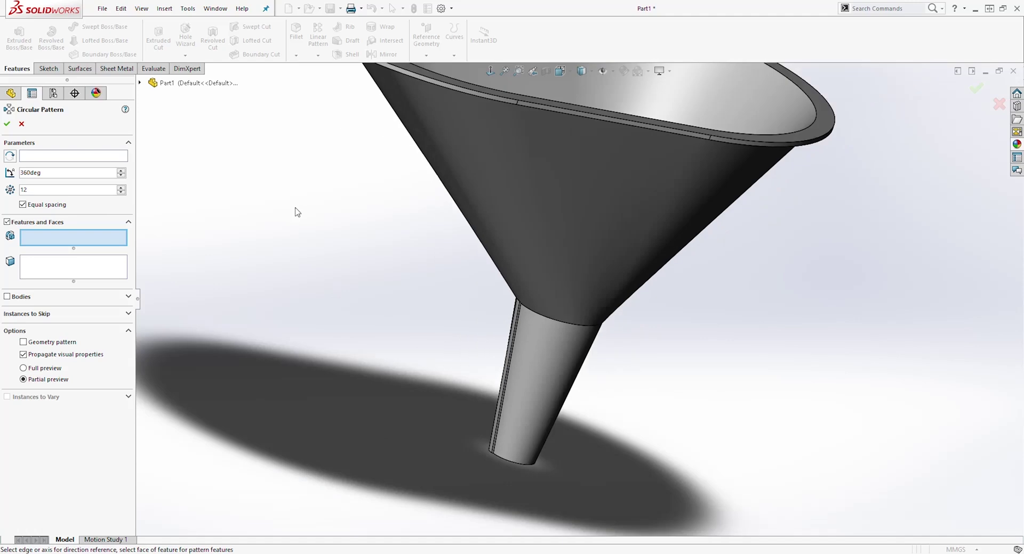
middle_click_drag(457, 292, 347, 232)
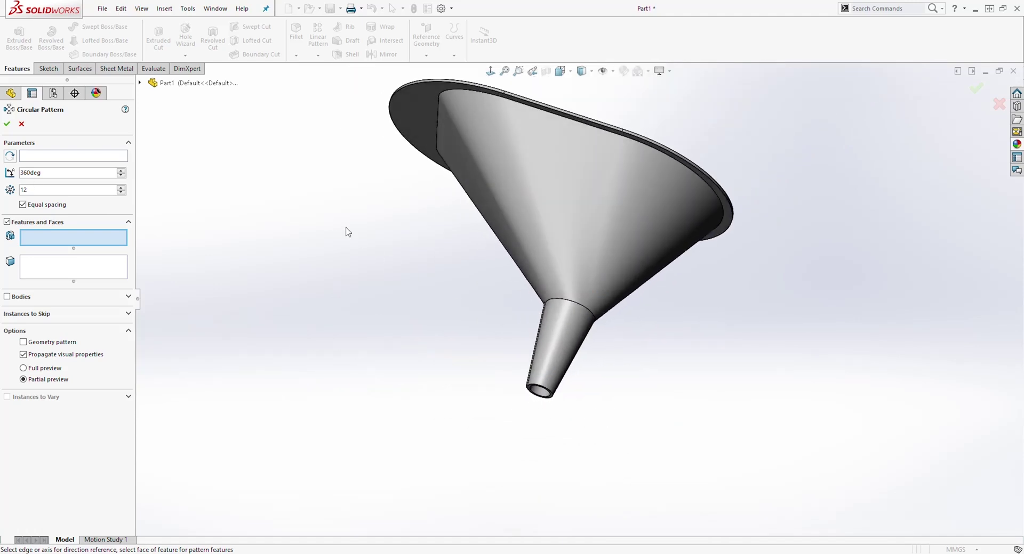
left_click(34, 156)
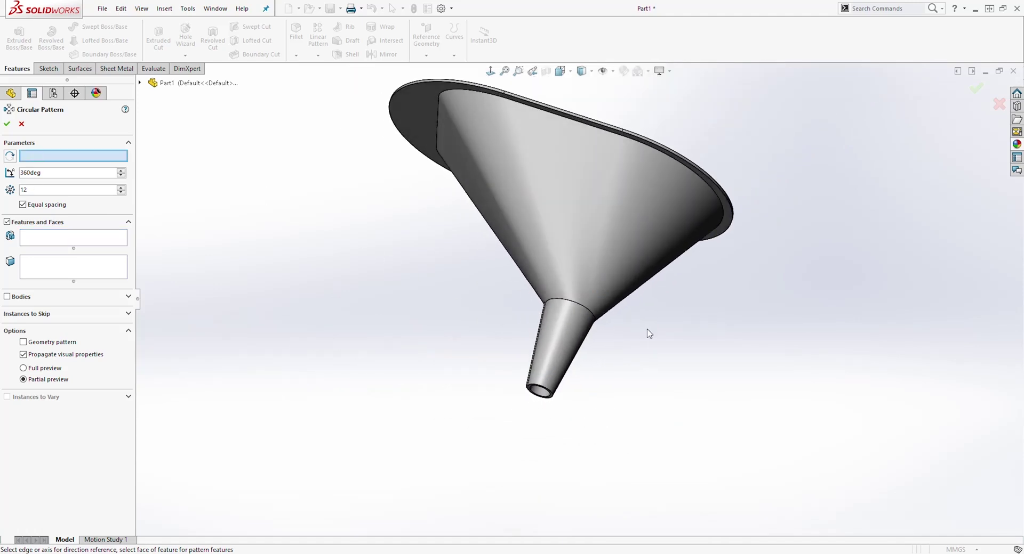
scroll(562, 413, "down", 6)
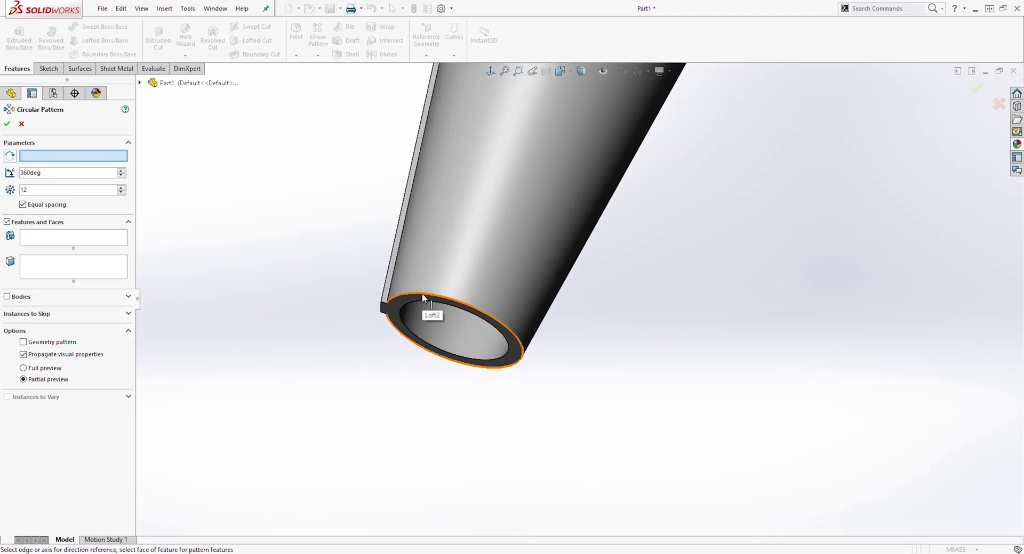
left_click(425, 294)
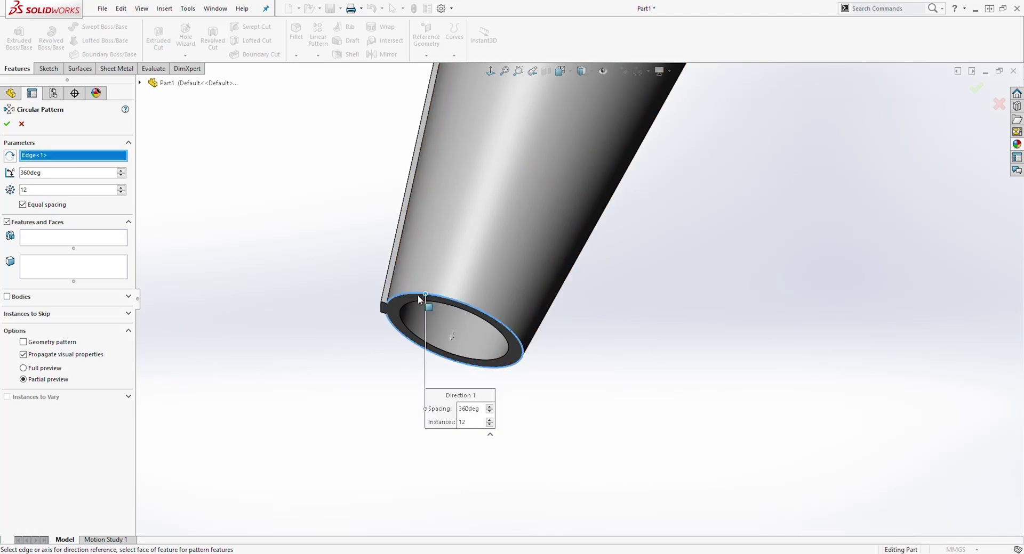
left_click(41, 241)
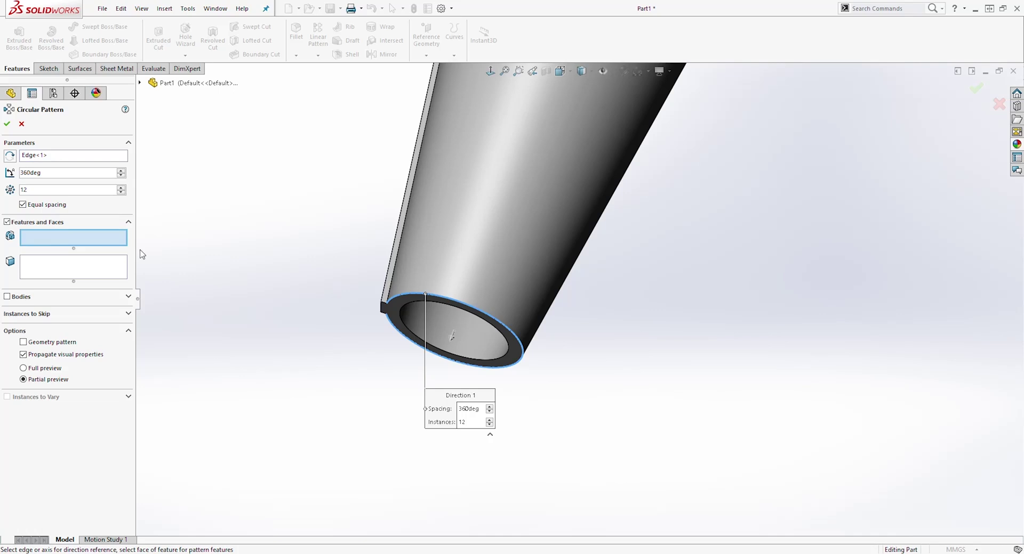
left_click(391, 264)
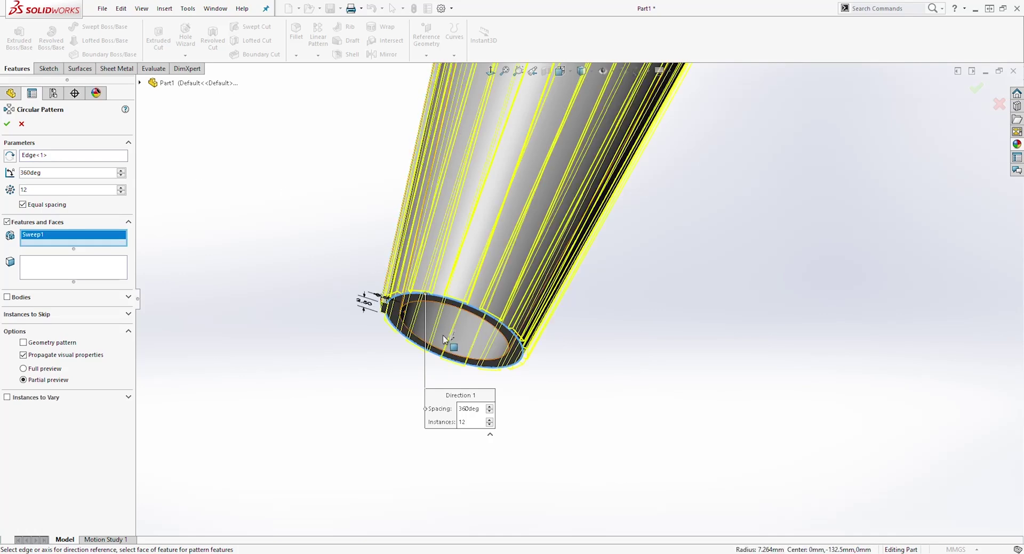
Set the pattern to 3 equally spaced instances over 360 degrees and create it
left_click(140, 83)
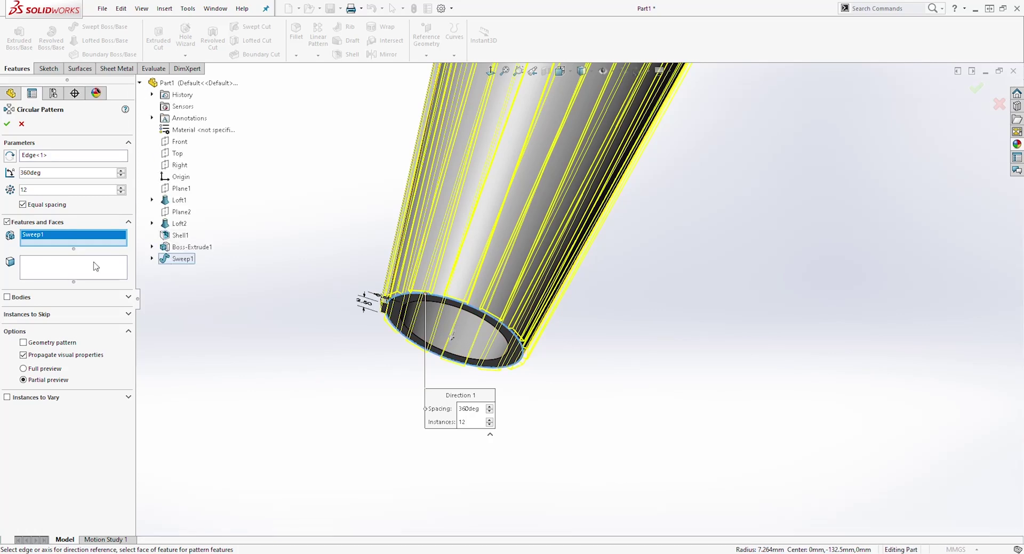
double_click(44, 192)
type("3")
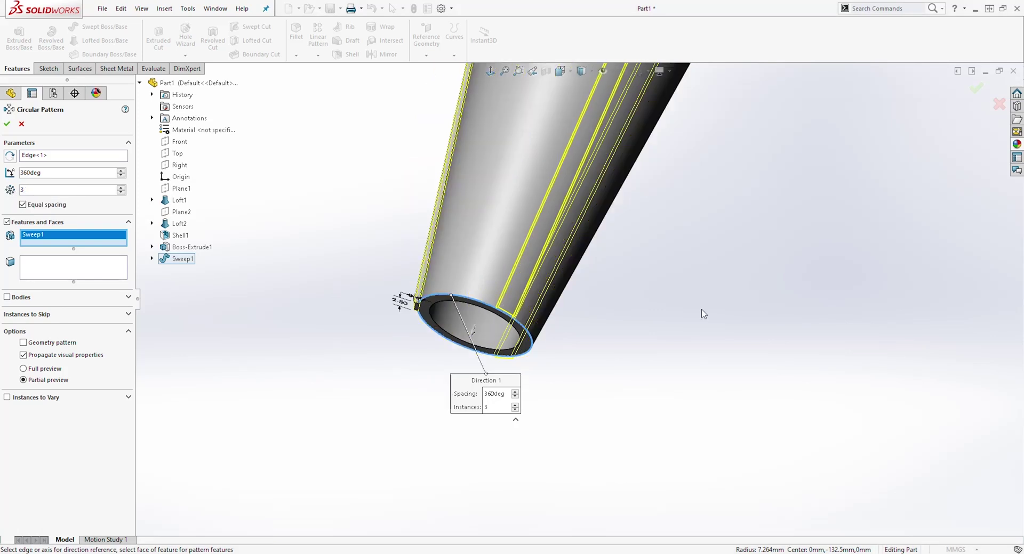
middle_click_drag(701, 313, 696, 293)
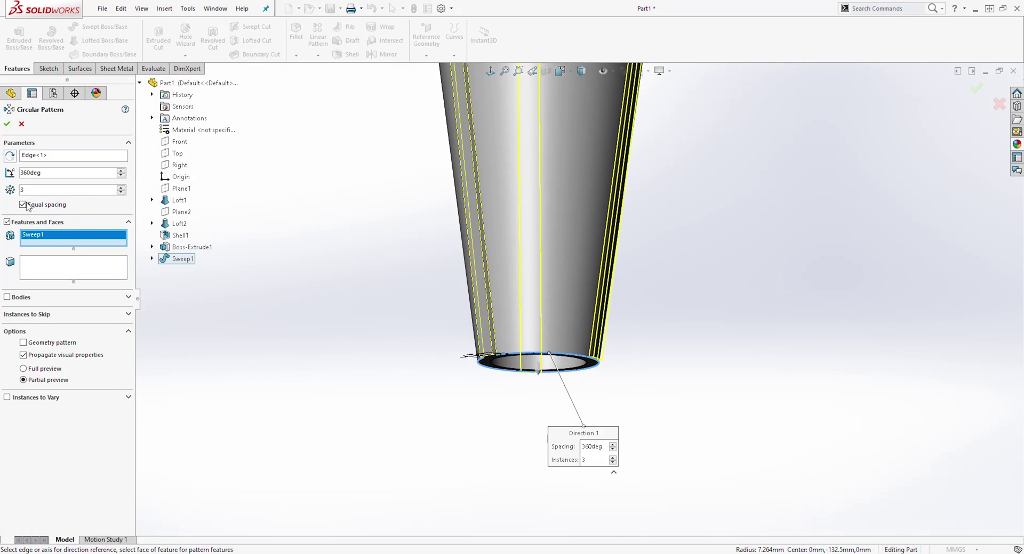
middle_click_drag(797, 265, 491, 222)
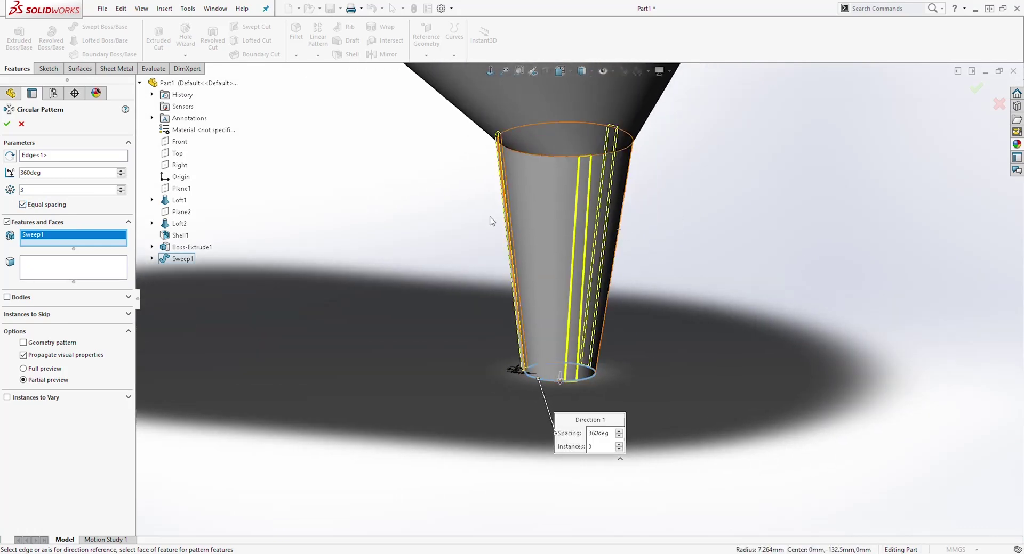
left_click(7, 126)
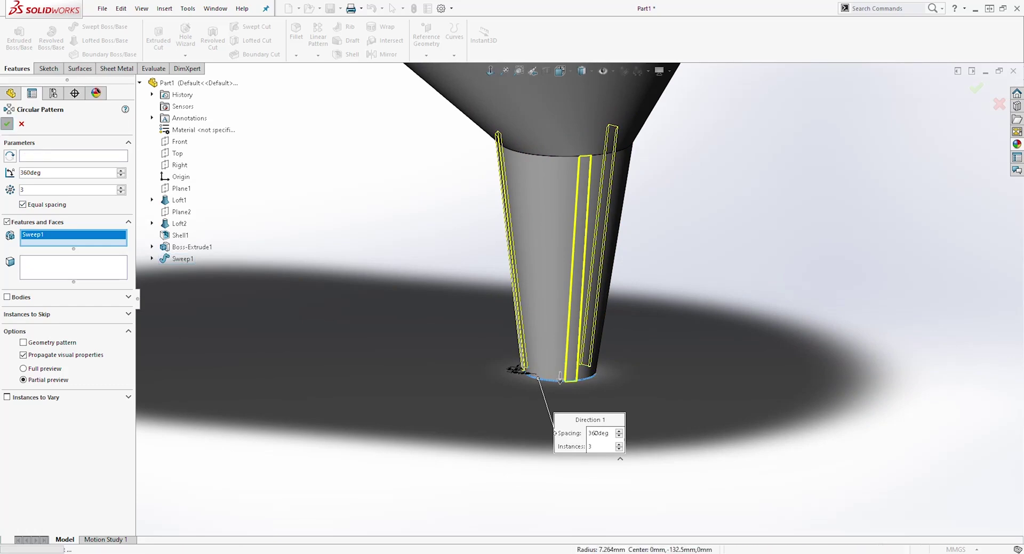
Start a sketch on the flat top face of the funnel rim and view it face-on
scroll(361, 352, "down", 5)
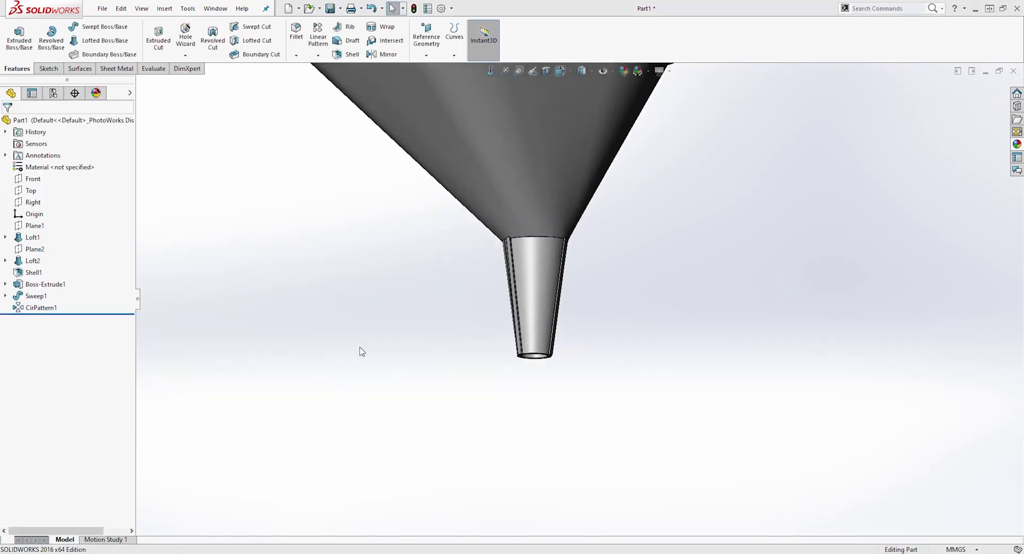
middle_click_drag(853, 210, 558, 244)
scroll(558, 239, "down", 4)
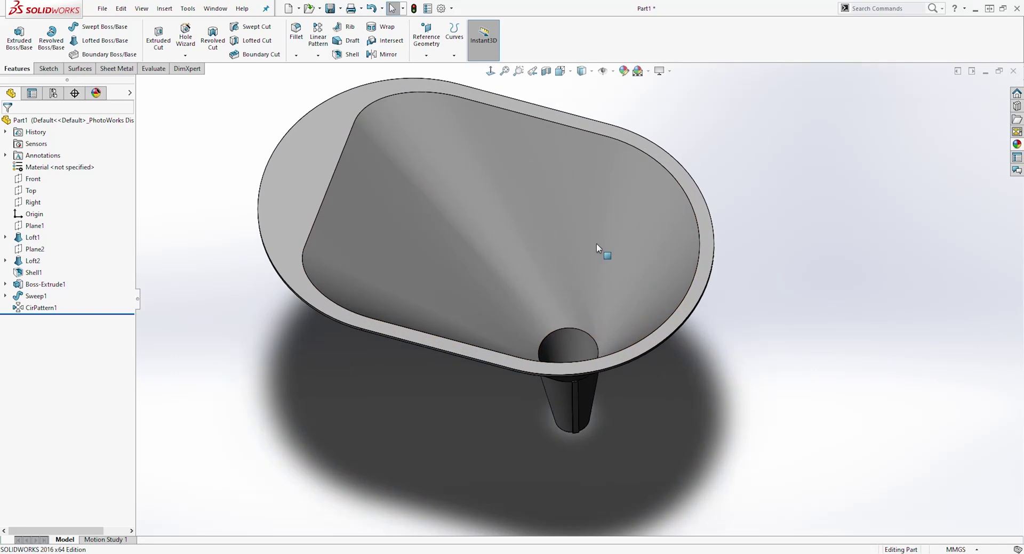
left_click(309, 158)
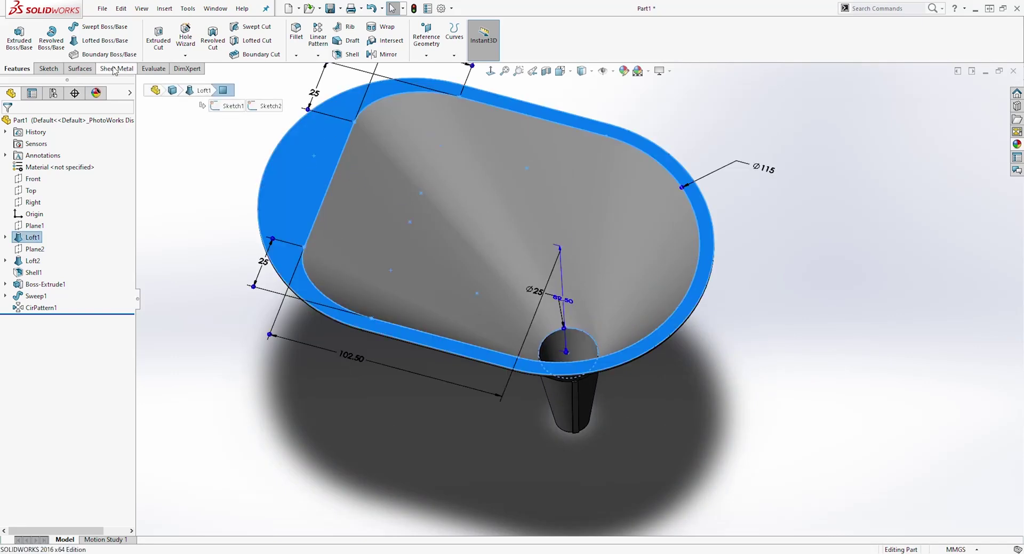
left_click(47, 68)
left_click(15, 31)
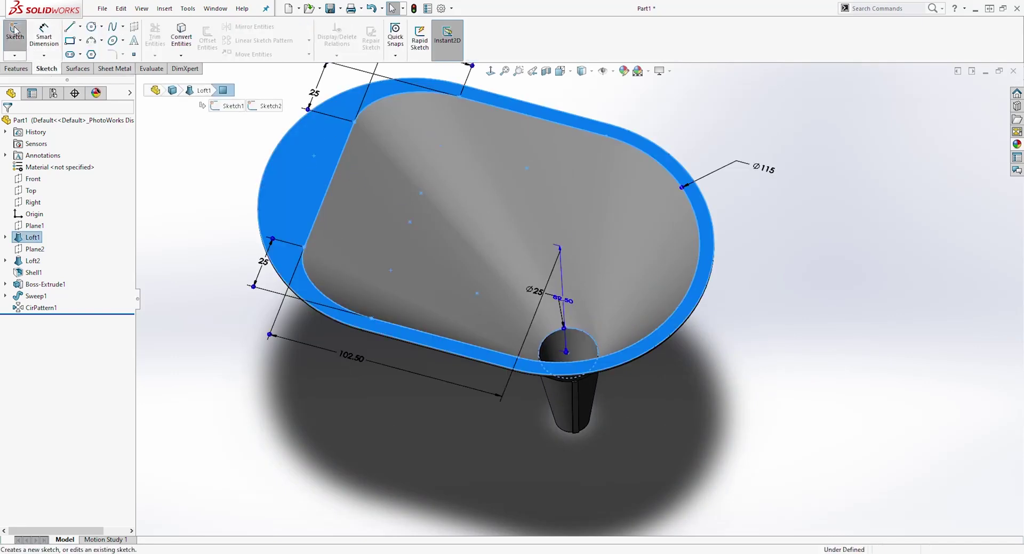
left_click(491, 71)
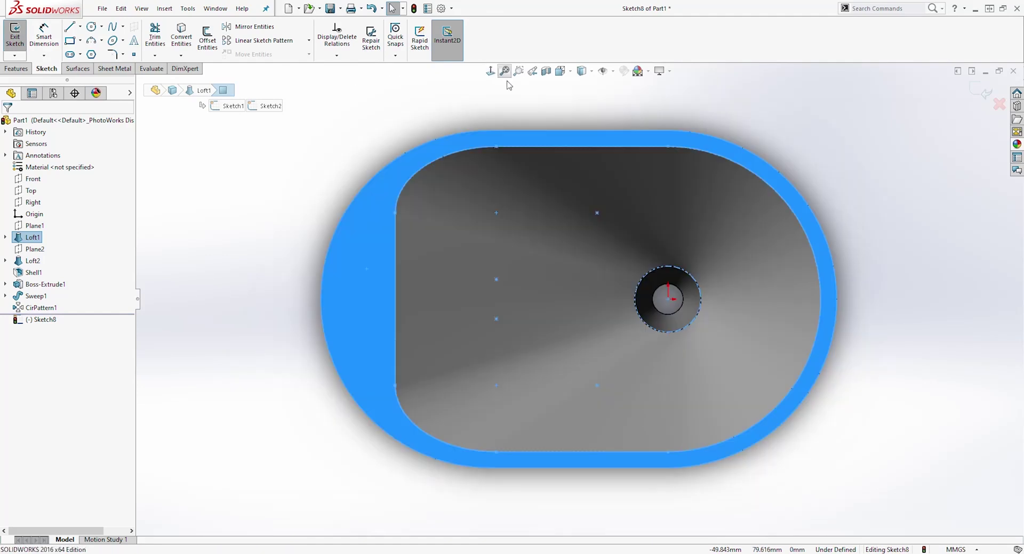
Draw a vertical straight slot on the rim's widest part, about 37.5 mm between arc centres and 11.6 mm wide
left_click(79, 54)
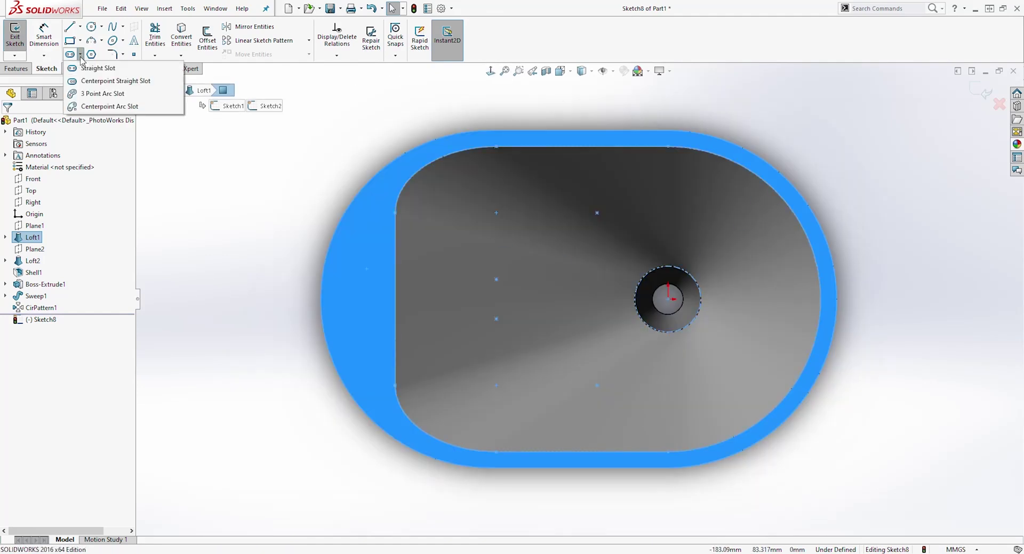
left_click(79, 67)
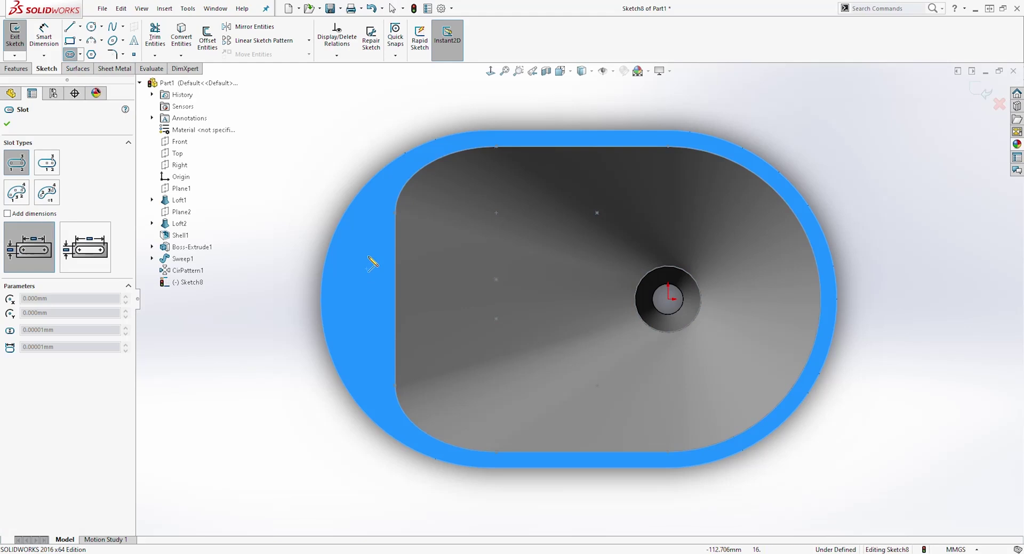
left_click(366, 256)
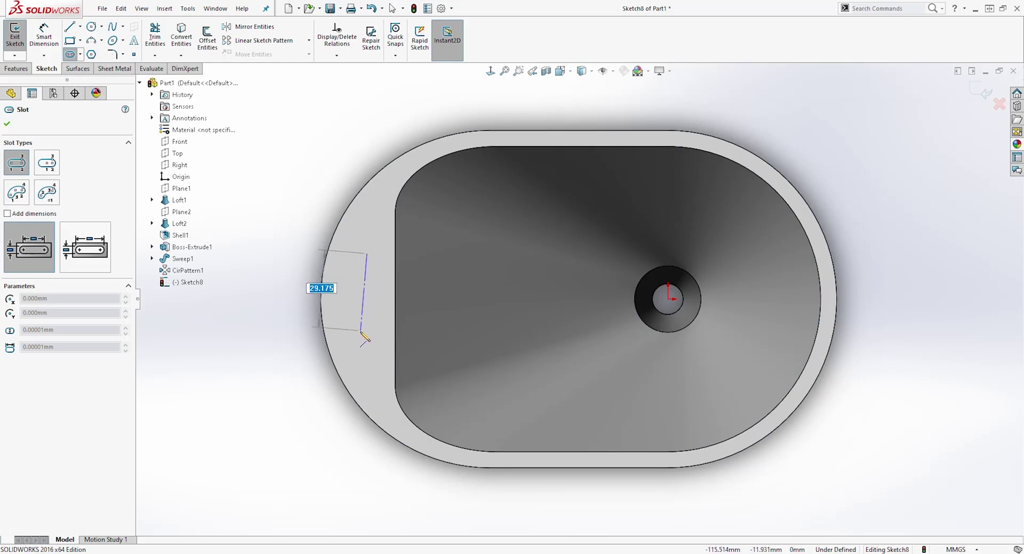
left_click(367, 353)
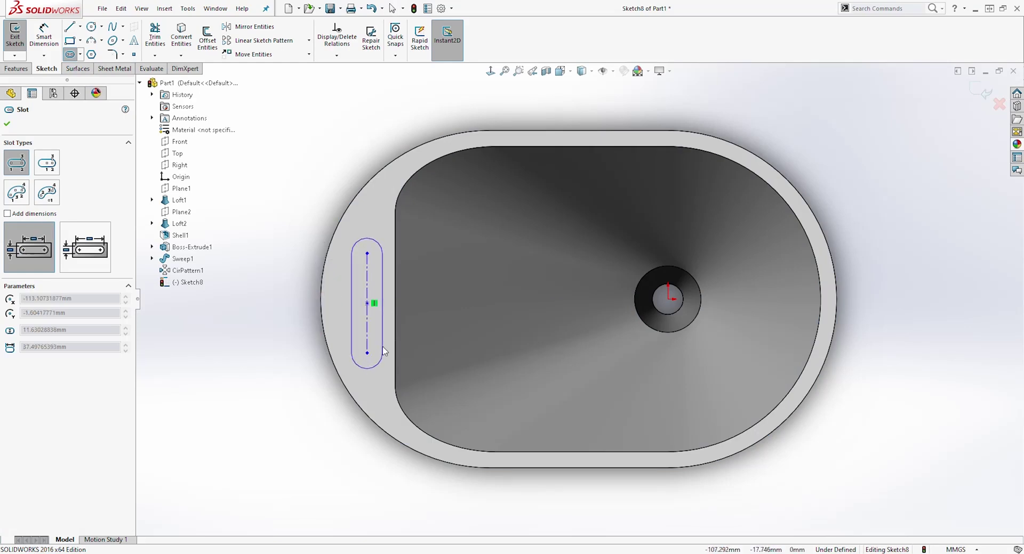
left_click(382, 351)
key("Escape")
Add a Horizontal relation between the slot's centre point and the origin
left_click(367, 312)
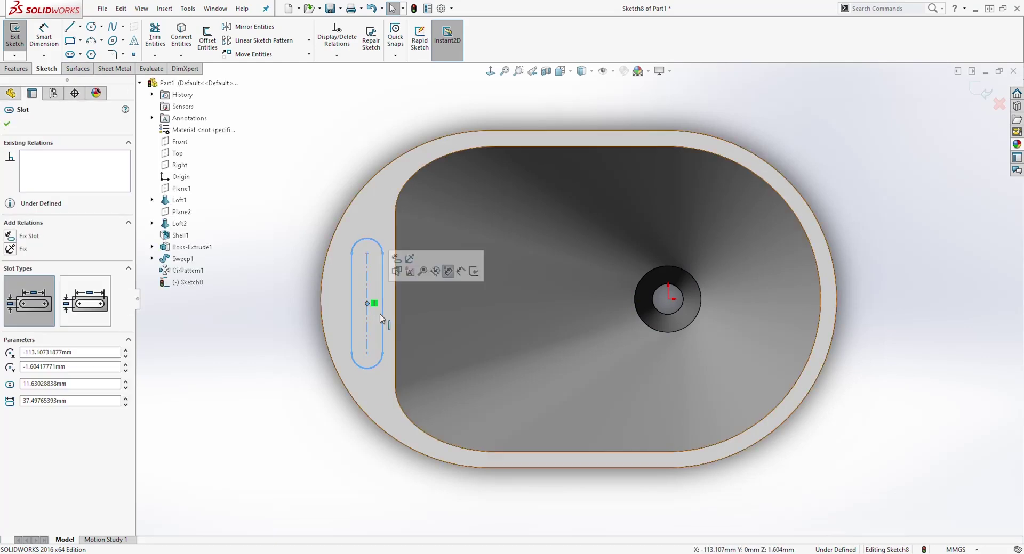
left_click(669, 300, "ctrl")
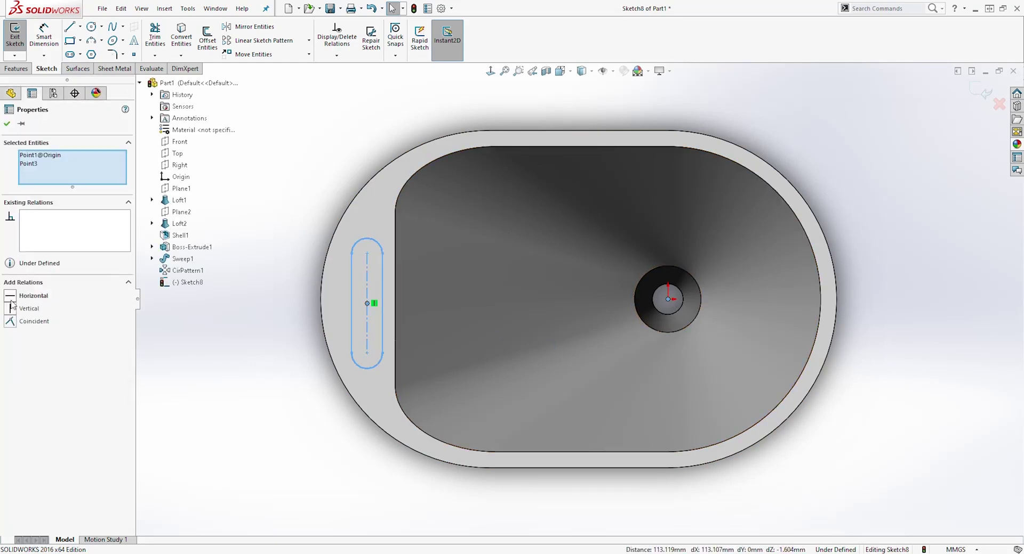
left_click(12, 296)
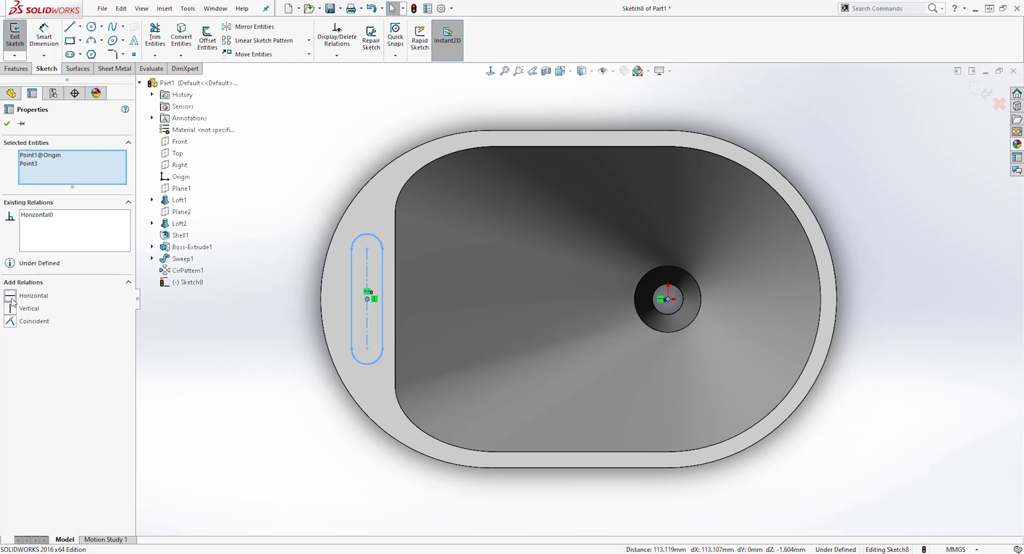
left_click(309, 299)
Dimension the slot's width between its two long sides as 5 mm
right_click_drag(244, 358, 250, 226)
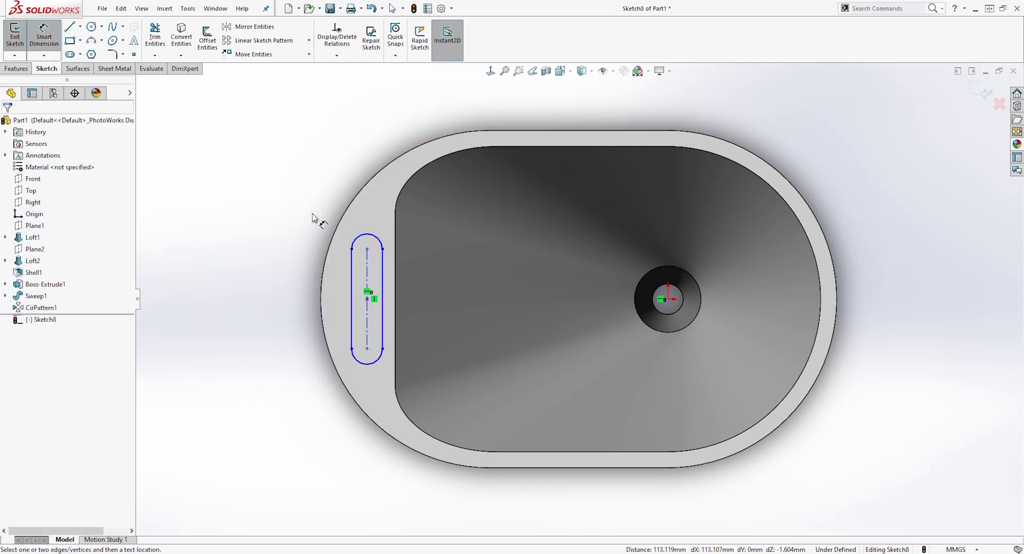
left_click(352, 278)
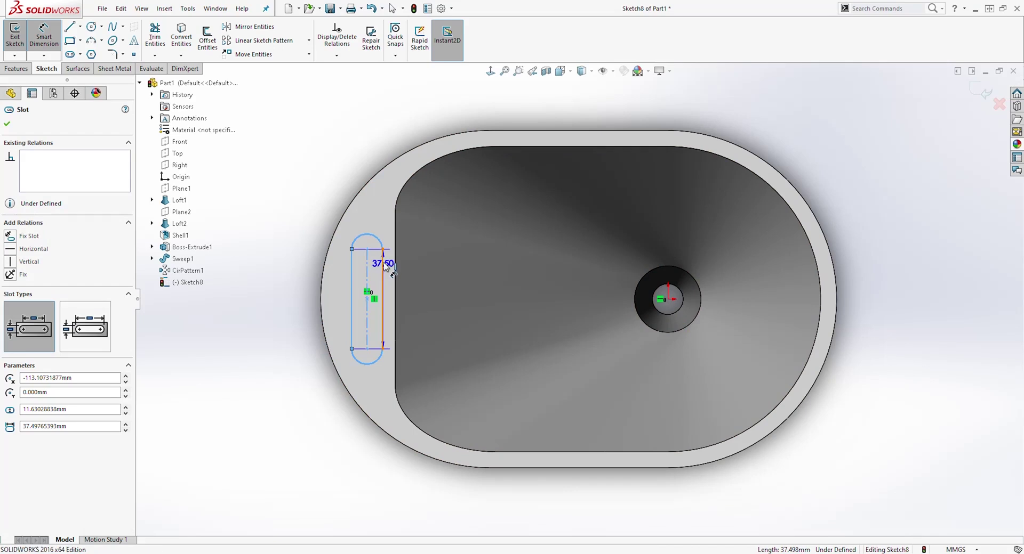
left_click(365, 211)
type("5")
key("Return")
Dimension the distance between the slot's arc centres as 23.5 mm
scroll(401, 331, "down", 2)
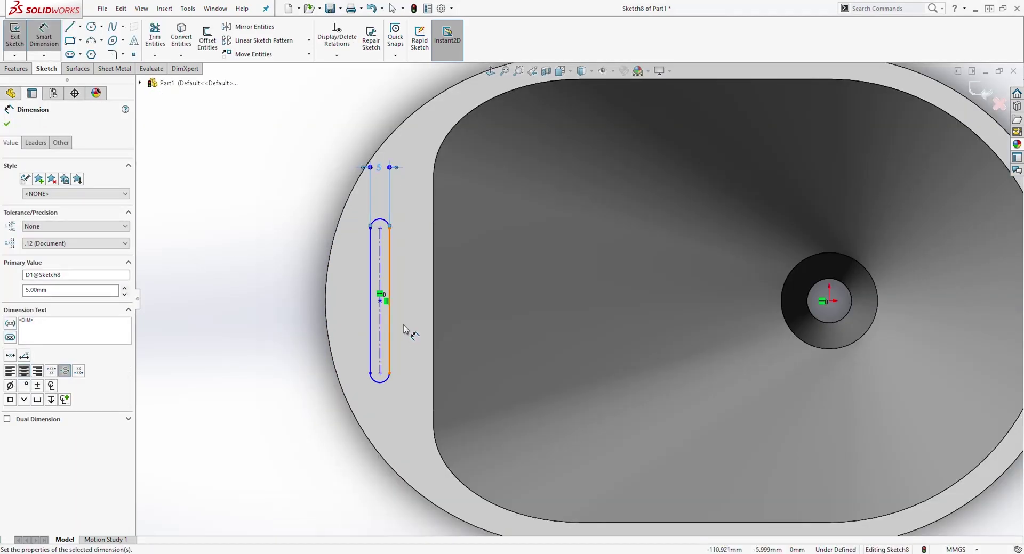
left_click(380, 271)
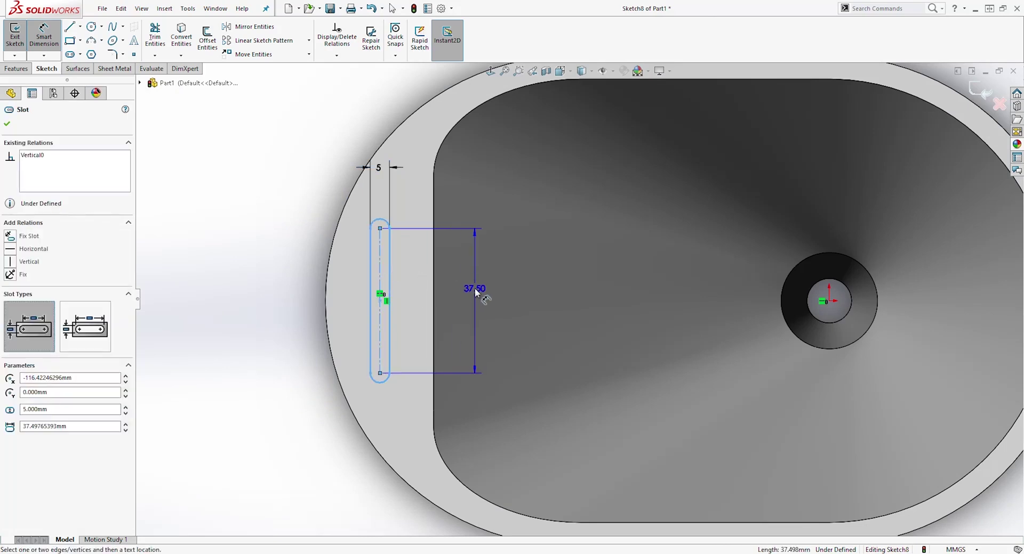
left_click(478, 293)
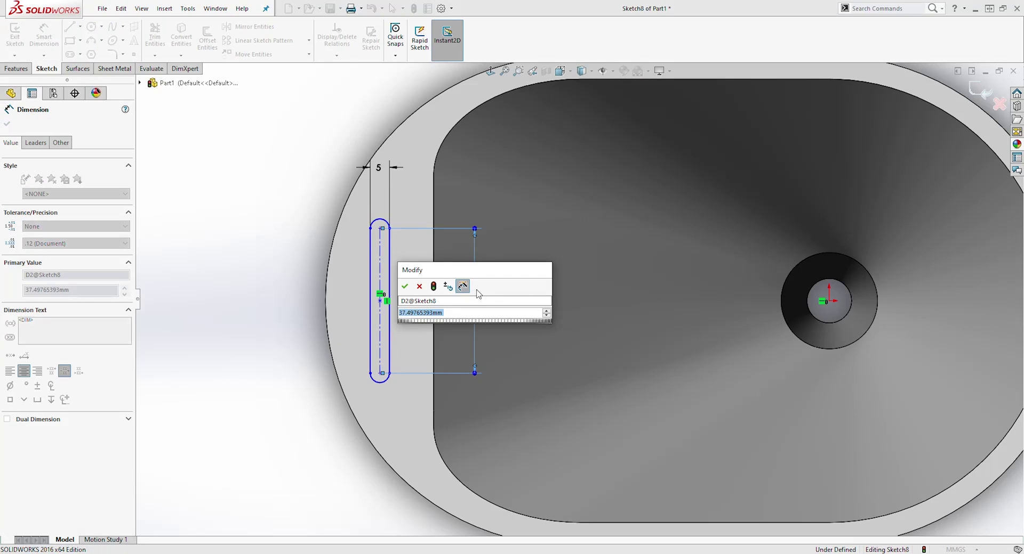
type("23.5")
key("Return")
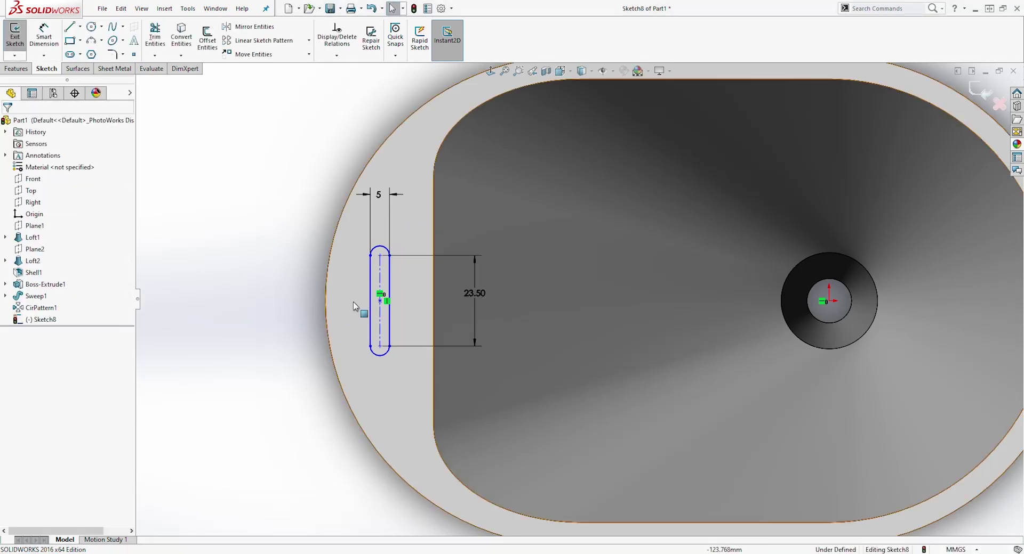
Sketch a circle about 11.8 mm in diameter centred on the slot's centre point
left_click(91, 26)
scroll(405, 298, "down", 5)
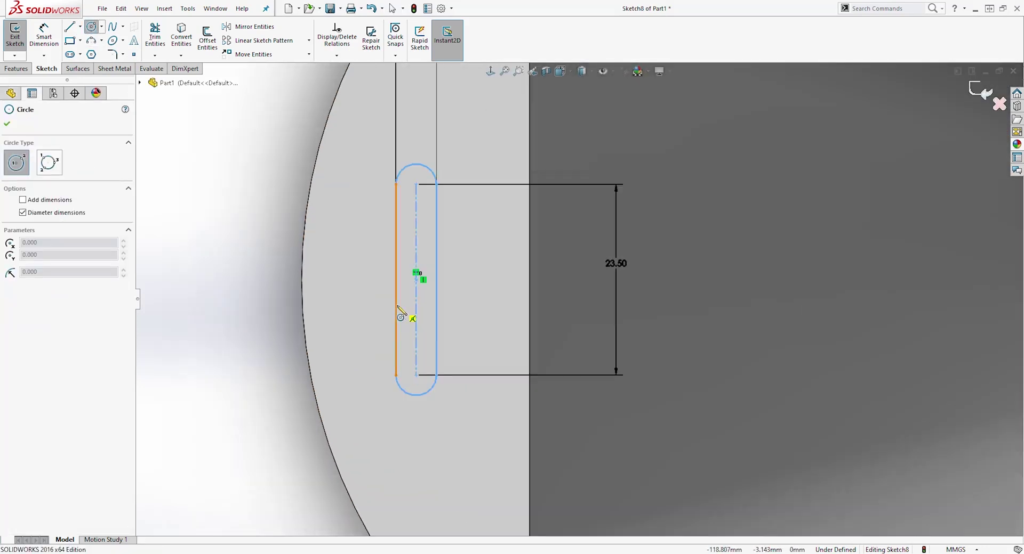
left_click(429, 274)
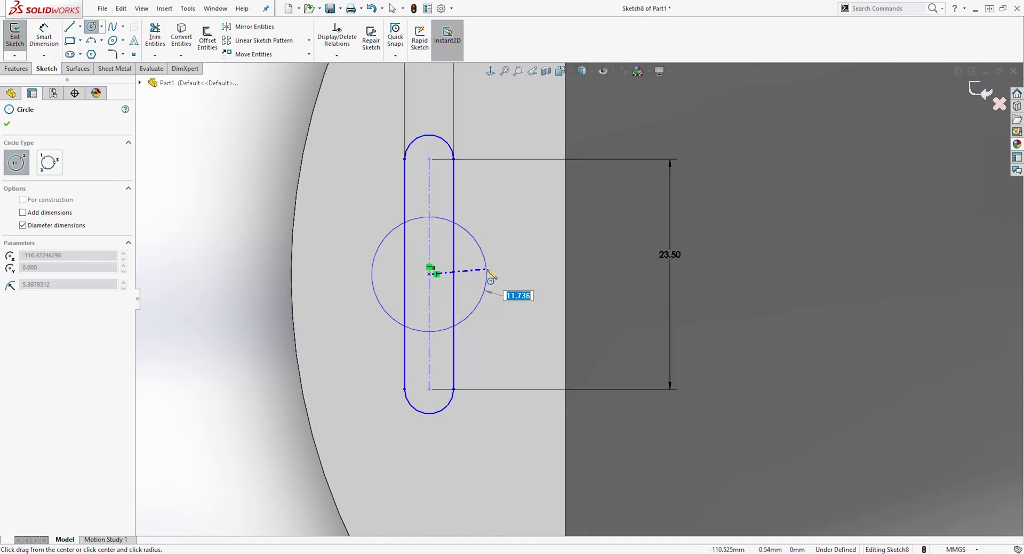
left_click(487, 271)
key("Escape")
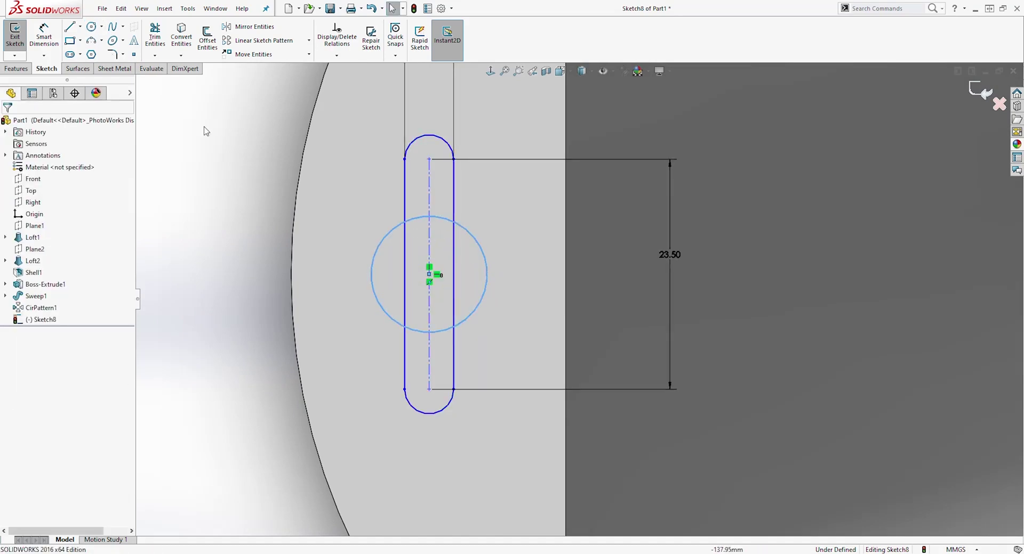
Set the diameter of the circle over the slot to 12.5 mm
left_click(44, 31)
left_click(384, 240)
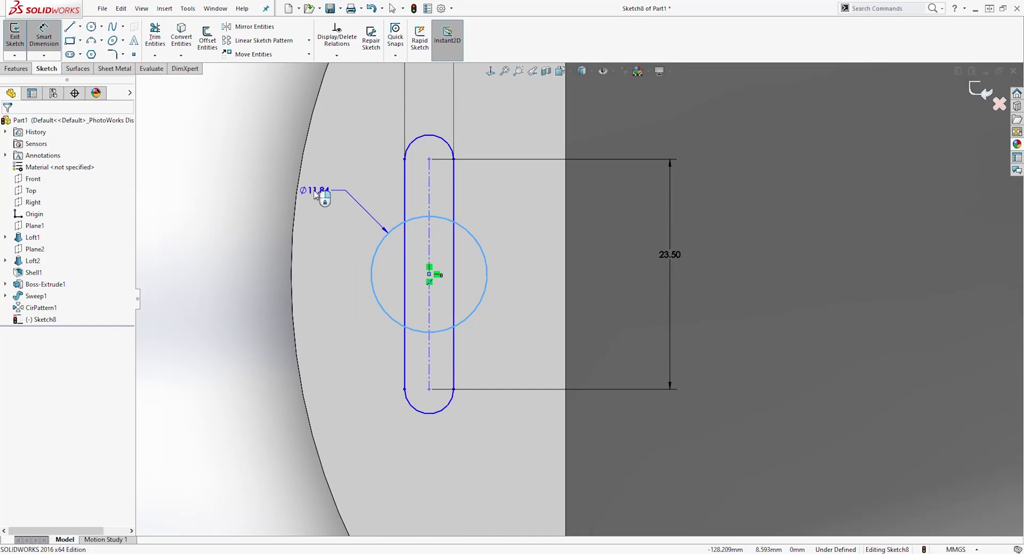
left_click(315, 194)
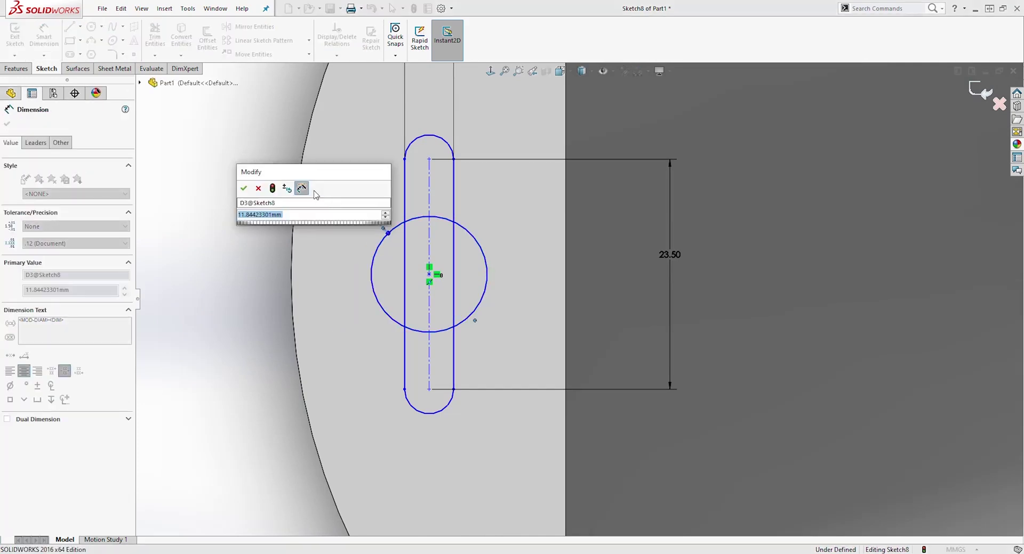
type("12.5")
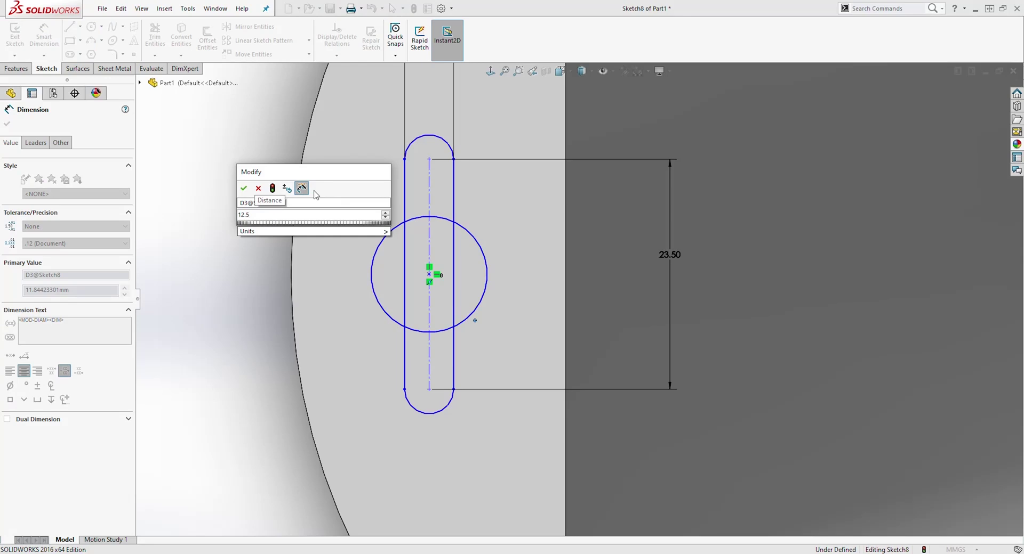
key("Return")
Trim the circle and the slot's outer side to one outline with a single arc bulging toward the rim's outer edge, accepting the loss of the slot entity
left_click(155, 38)
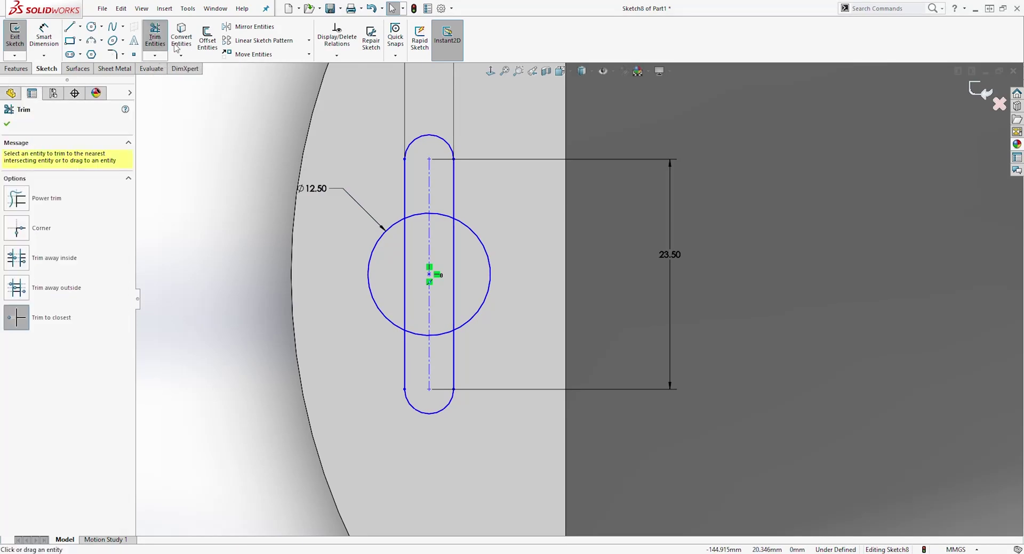
left_click(470, 320)
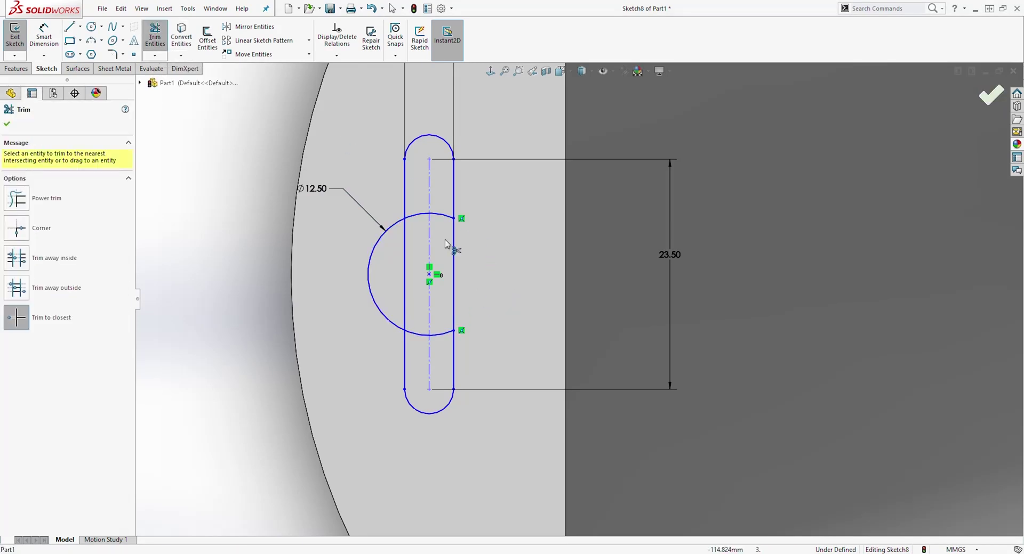
left_click(441, 220)
left_click(422, 216)
left_click(441, 334)
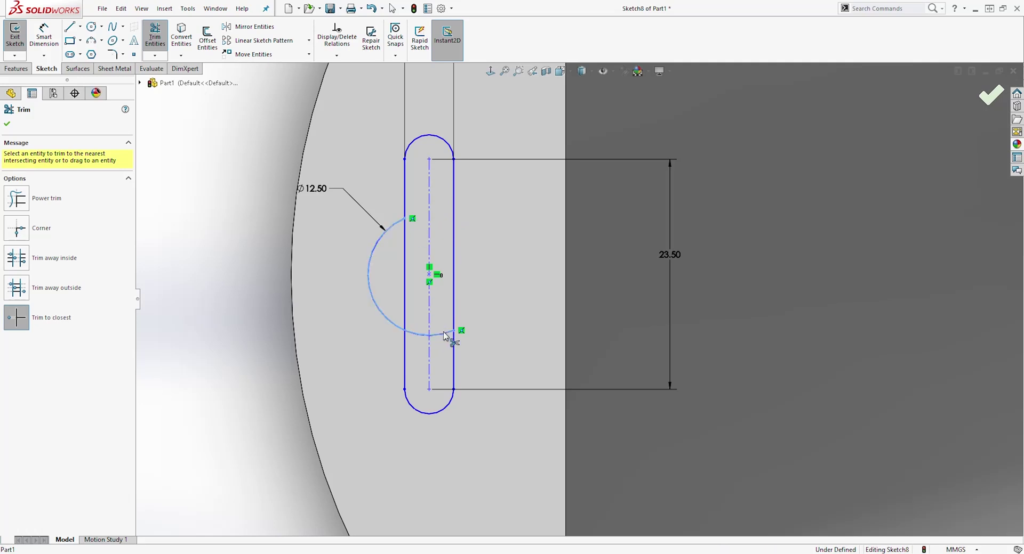
left_click(416, 335)
left_click(405, 291)
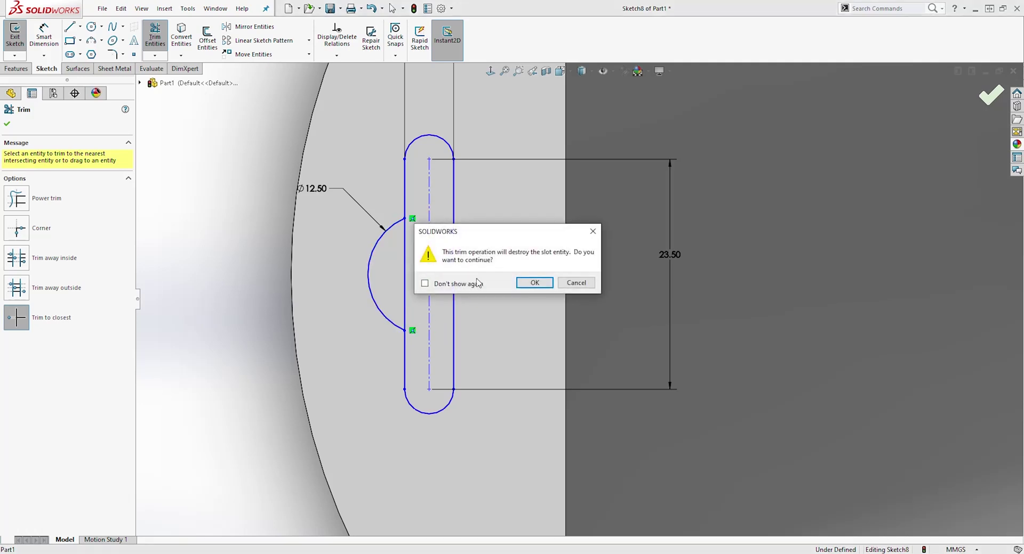
left_click(534, 283)
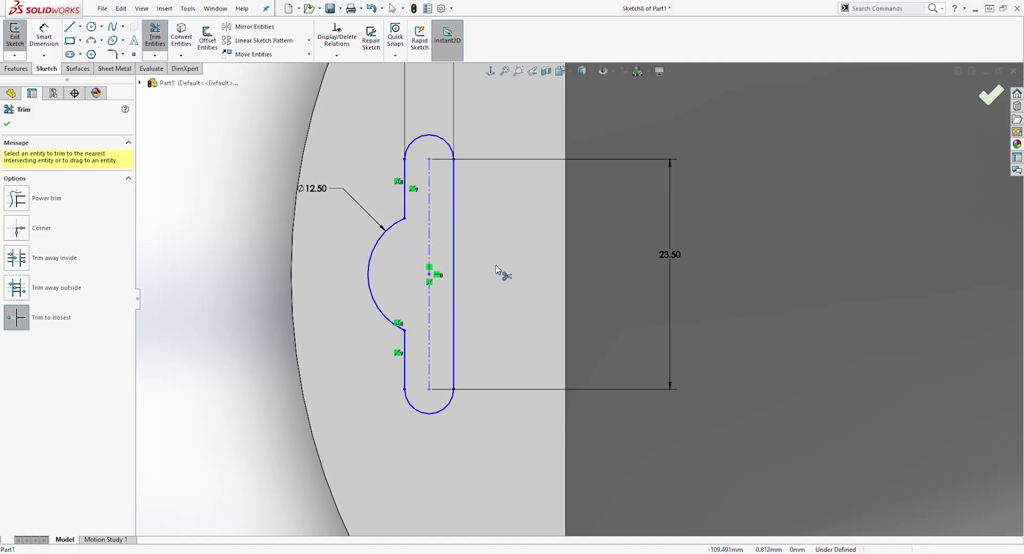
key("Escape")
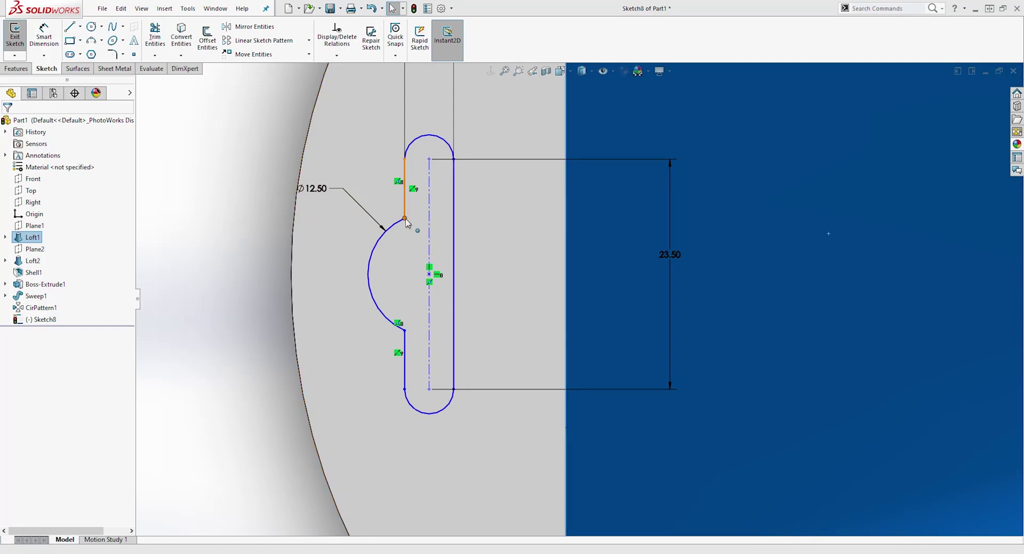
Add a Vertical relation between the two endpoints of the bulging arc
left_click(404, 331)
left_click(405, 218, "ctrl")
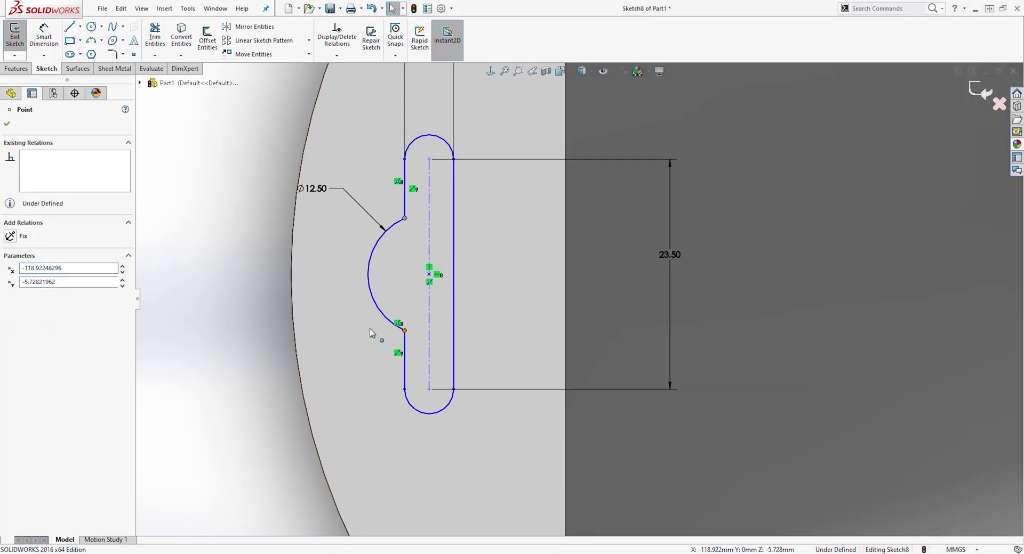
left_click(11, 309)
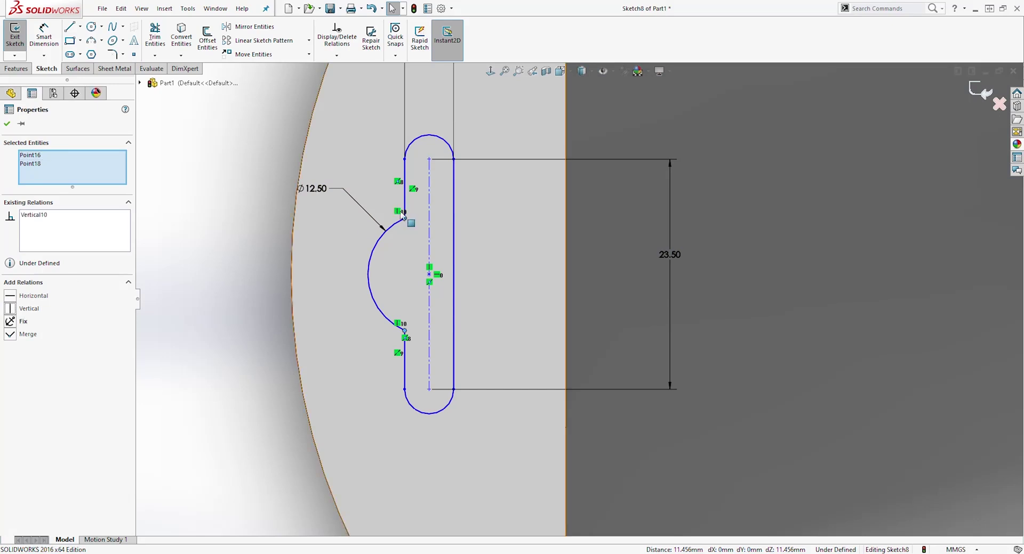
key("Escape")
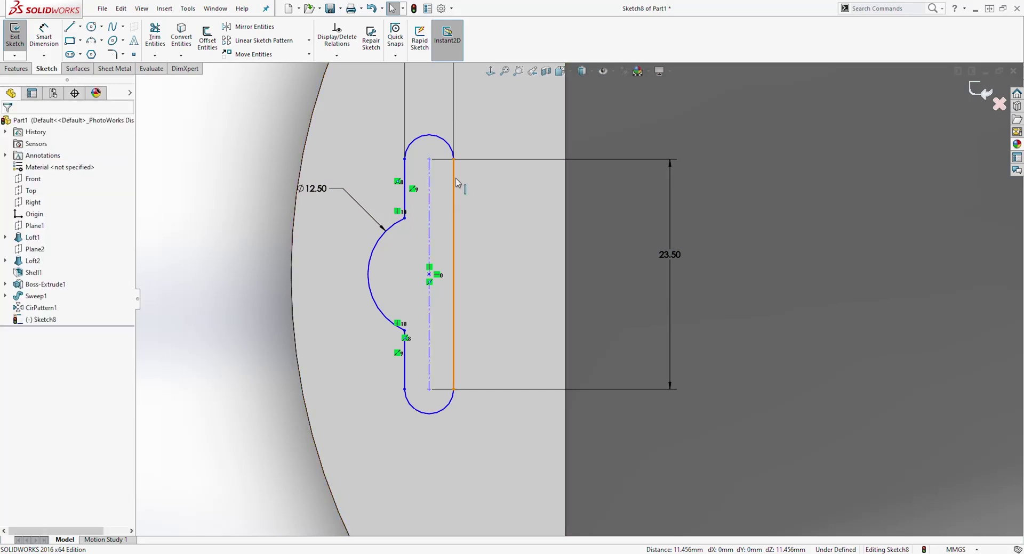
Add Tangent relations between the slot's long unbroken side and the arcs at both of its ends
left_click(447, 145)
left_click(453, 191, "ctrl")
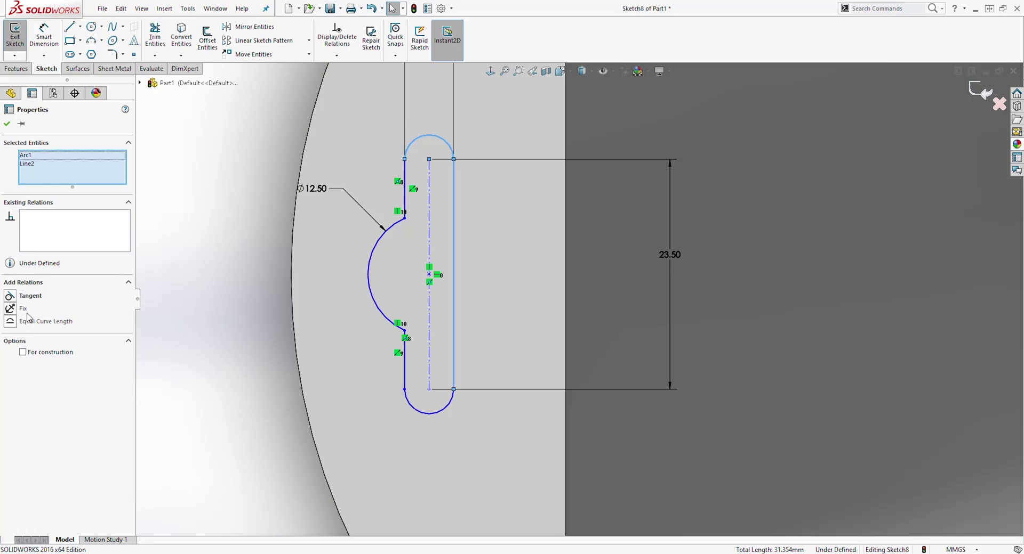
key("Escape")
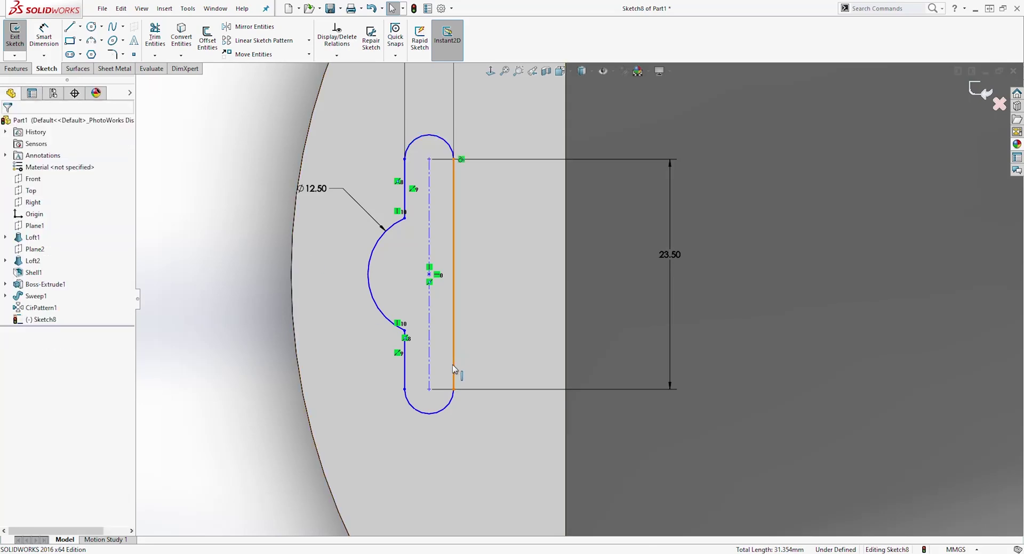
left_click(454, 373)
left_click(438, 411, "ctrl")
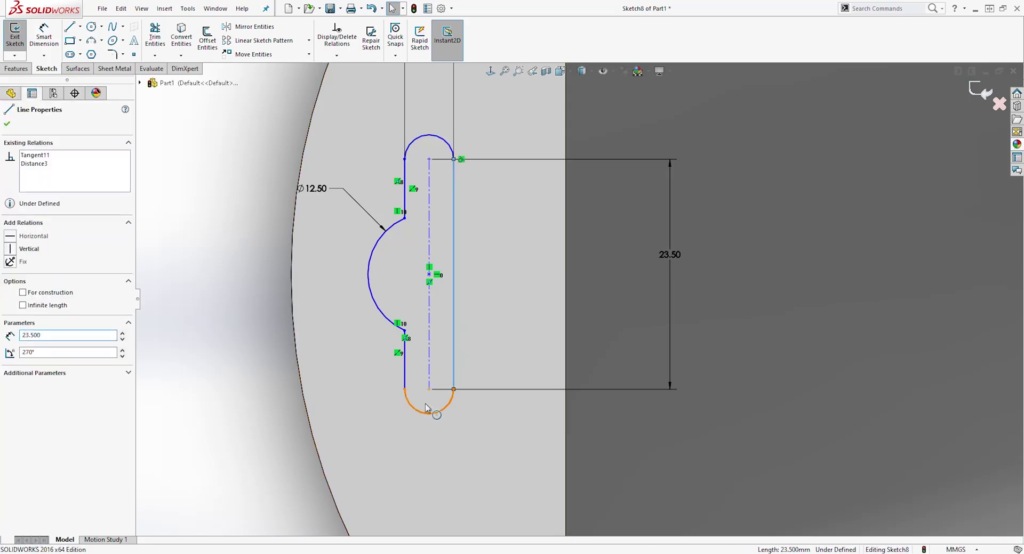
left_click(13, 300)
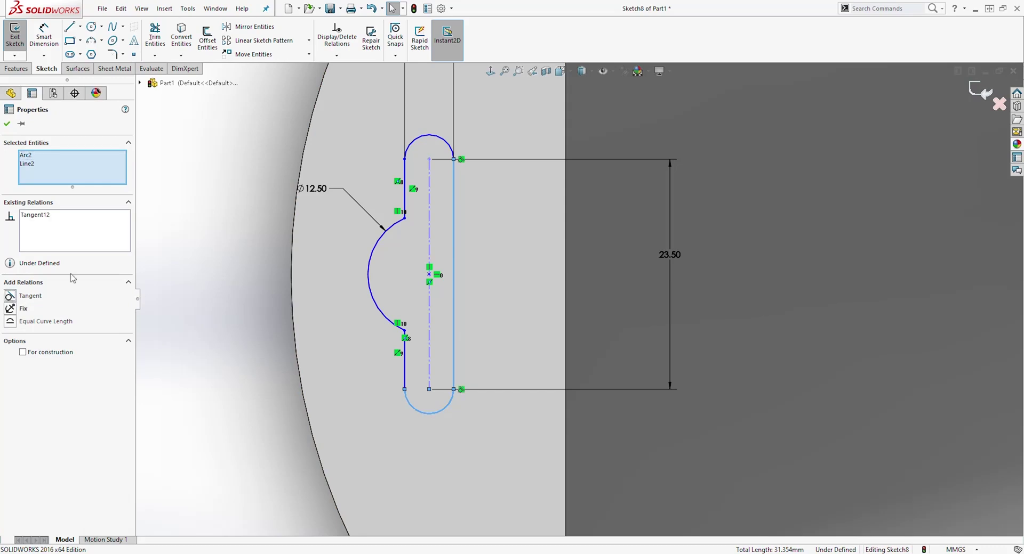
left_click(464, 240)
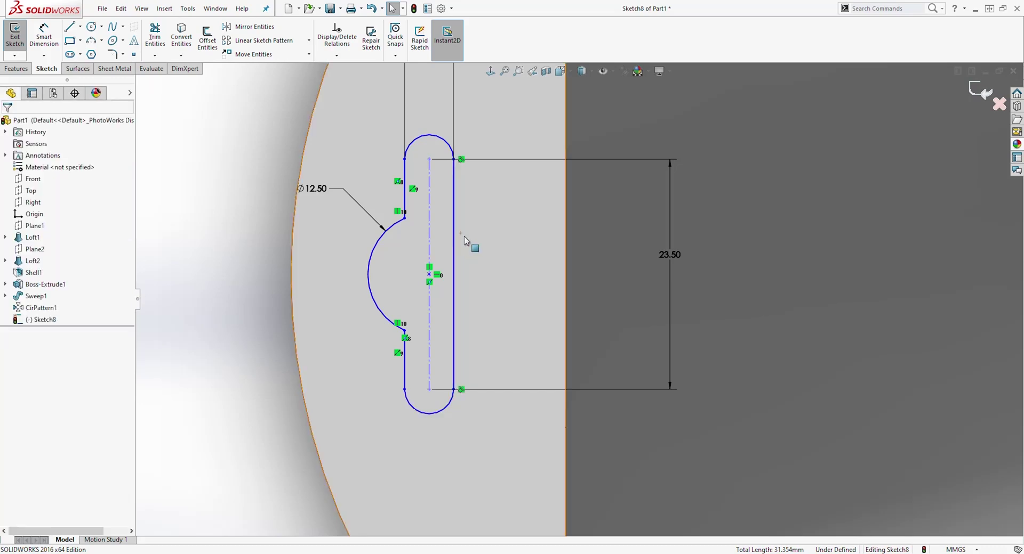
Add Tangent relations between each end arc and the short line adjoining it on the bulged side
left_click(418, 138)
left_click(405, 176, "ctrl")
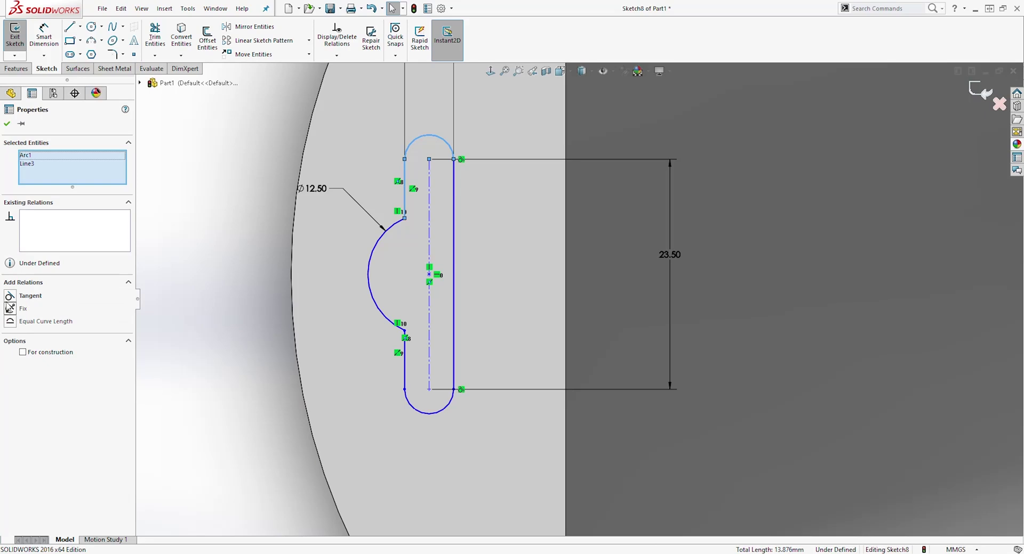
left_click(14, 297)
key("Escape")
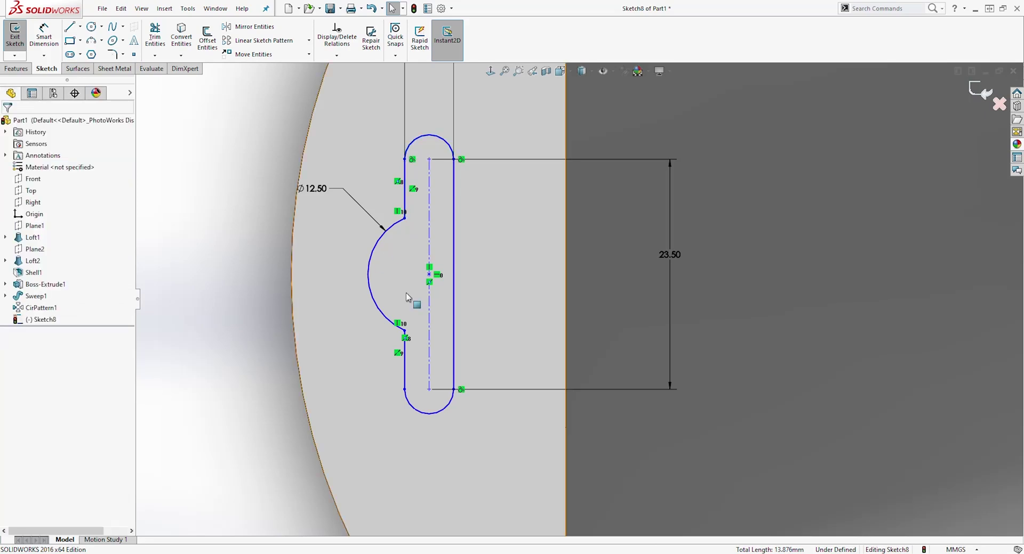
left_click(411, 405)
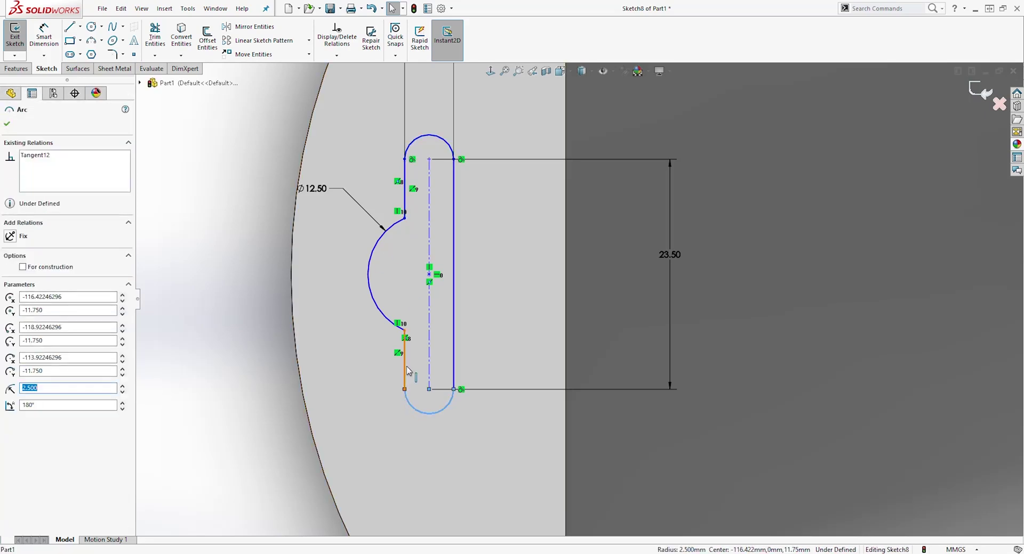
left_click(404, 371, "ctrl")
left_click(13, 298)
left_click(186, 141)
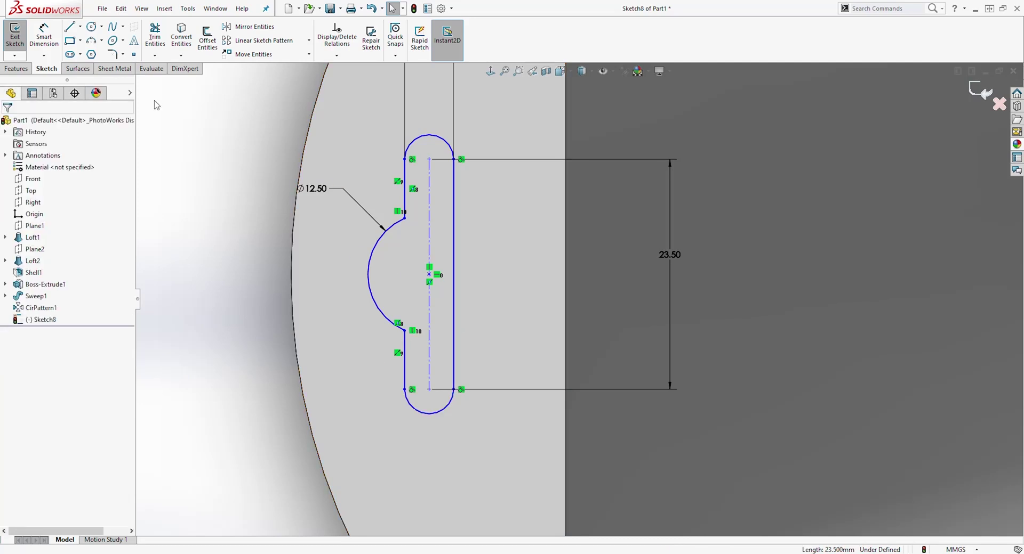
Dimension the distance from the funnel's straight inner edge to the slot's lower arc centre as 14 mm
left_click(43, 32)
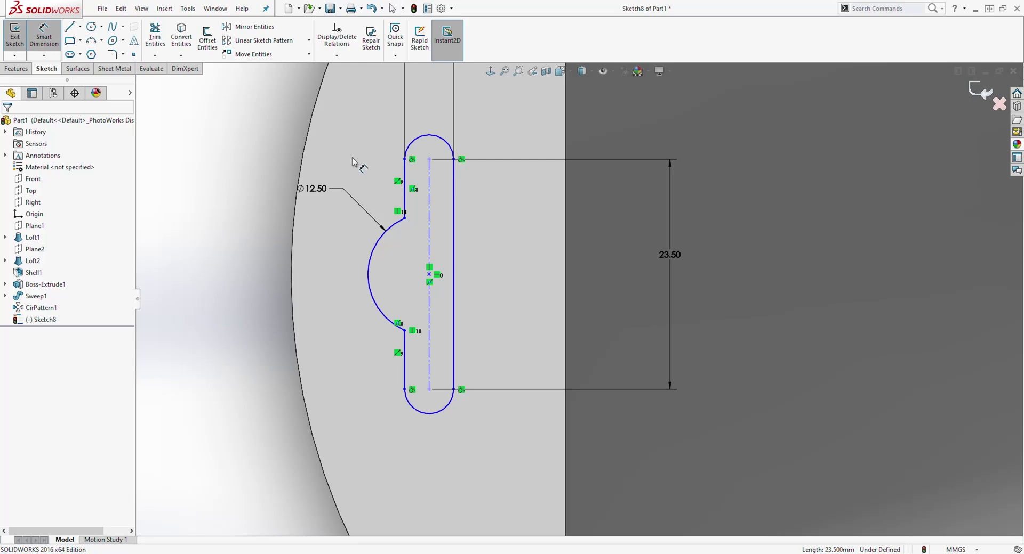
left_click(567, 242)
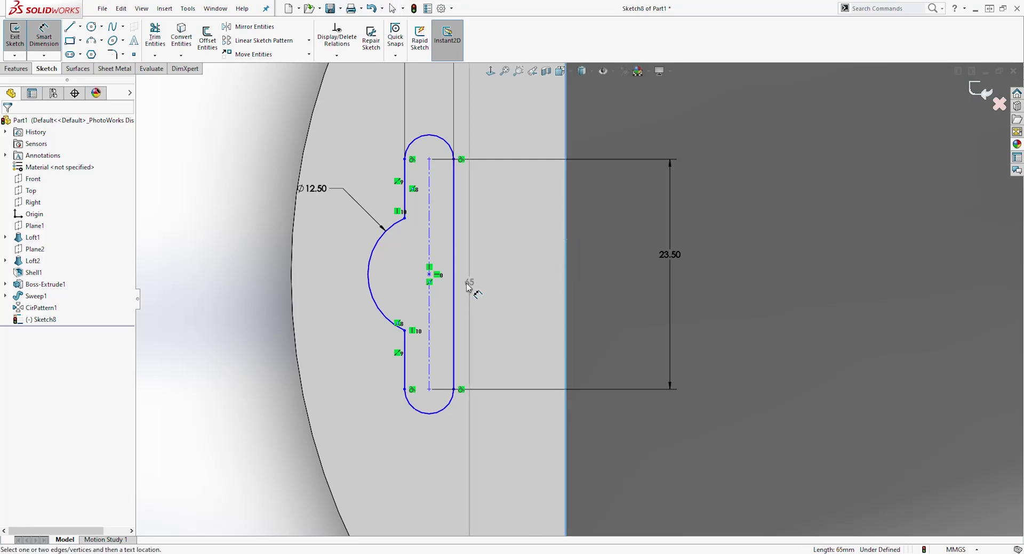
left_click(429, 390)
left_click(465, 463)
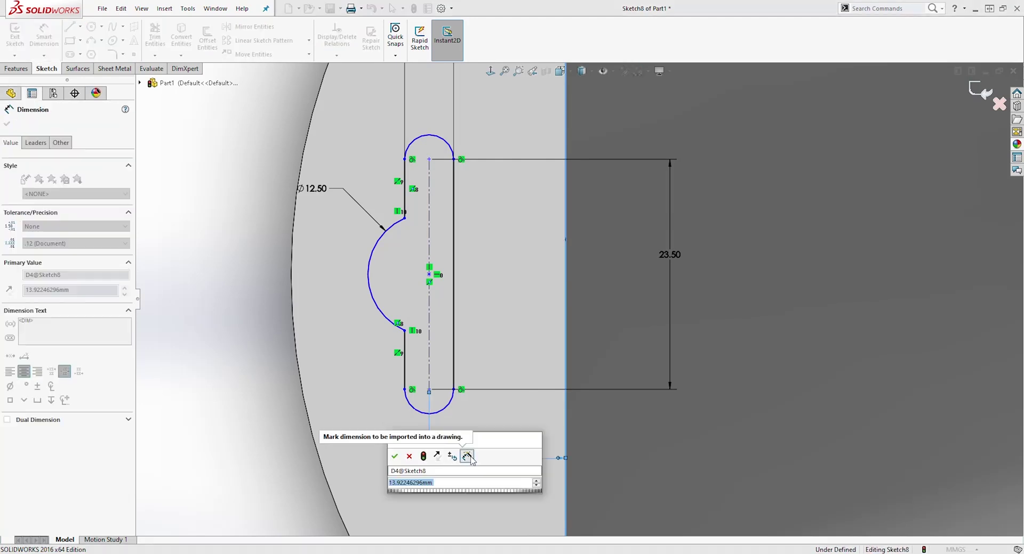
type("14")
key("Return")
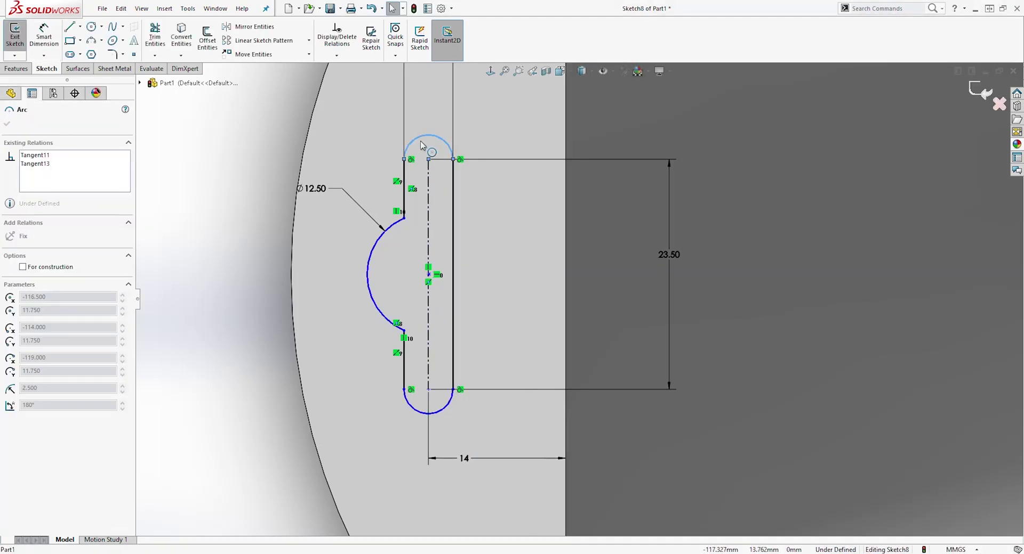
key("Escape")
left_click(372, 255)
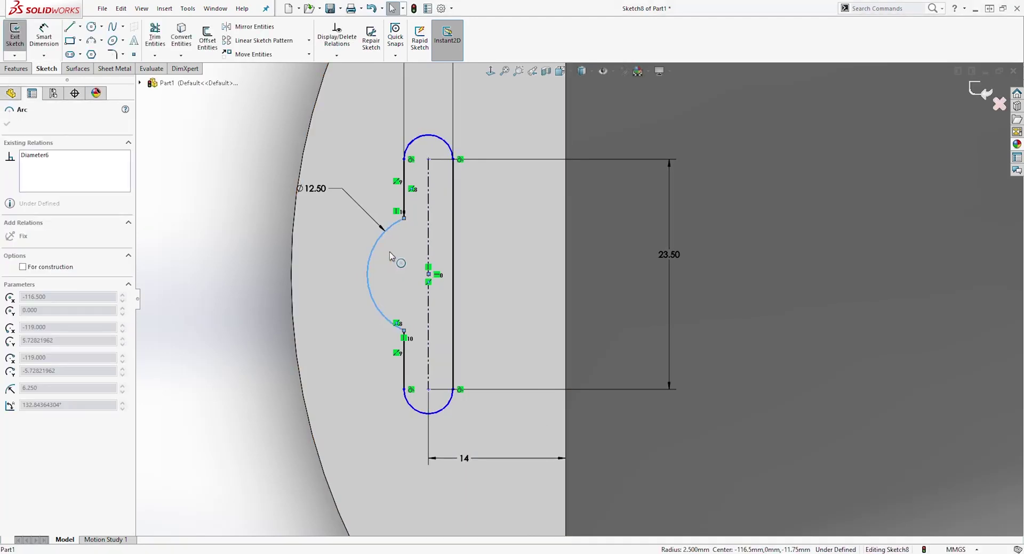
Try a Coincident relation between the midpoint of the slot's centreline and the nearby sketch point, and undo it
mouse_move(404, 161)
left_mouse_down()
mouse_move(404, 192)
mouse_move(403, 125)
left_mouse_up()
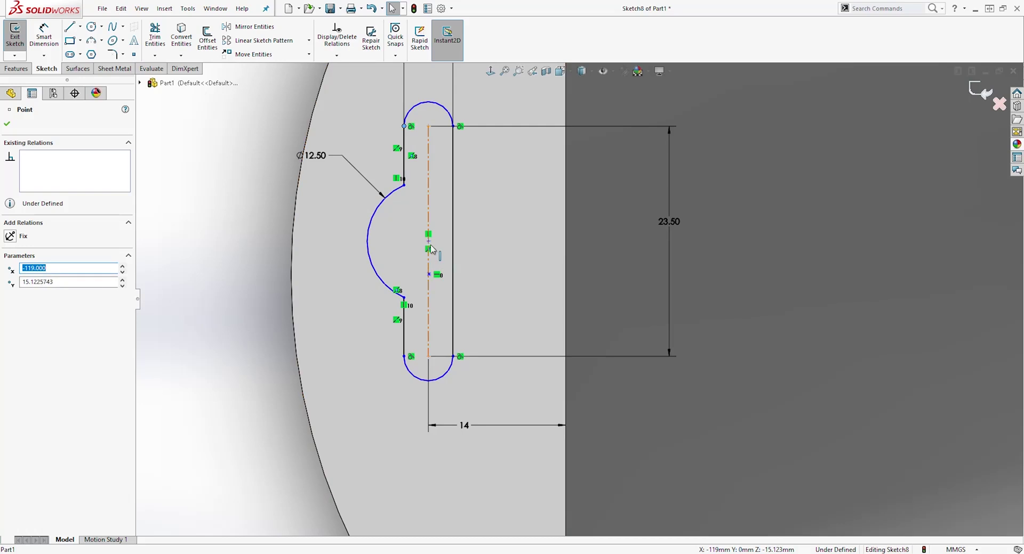
left_click(428, 242)
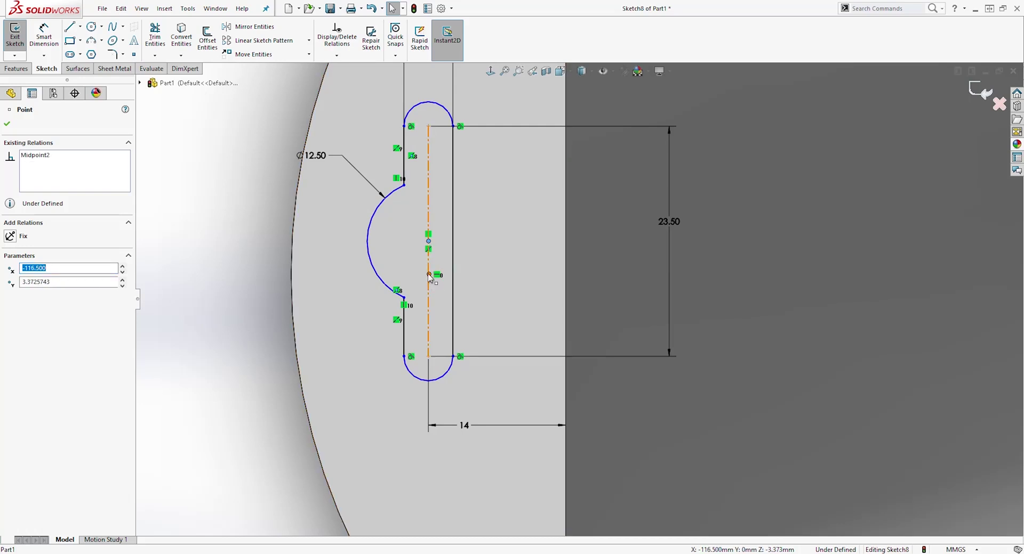
left_click(429, 276, "ctrl")
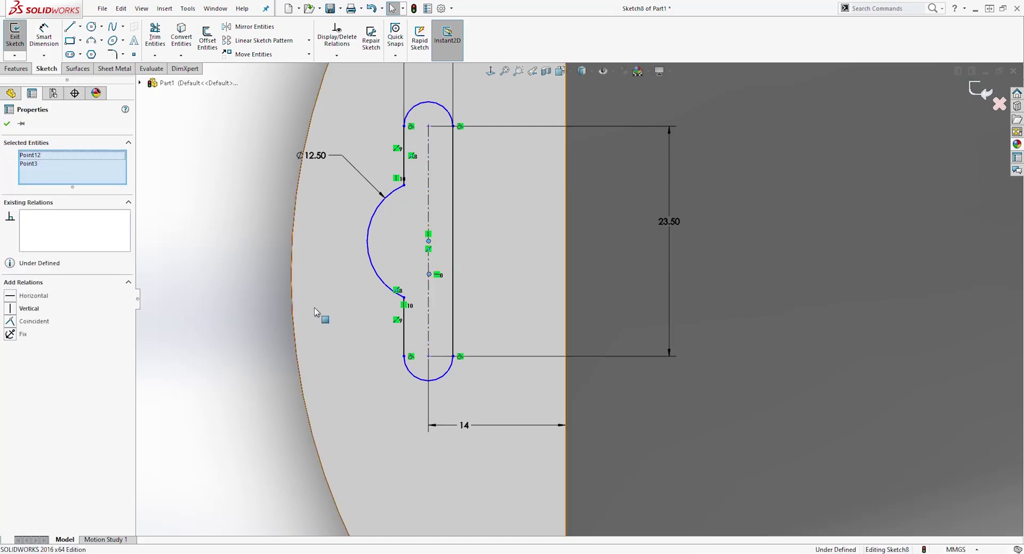
left_click(10, 323)
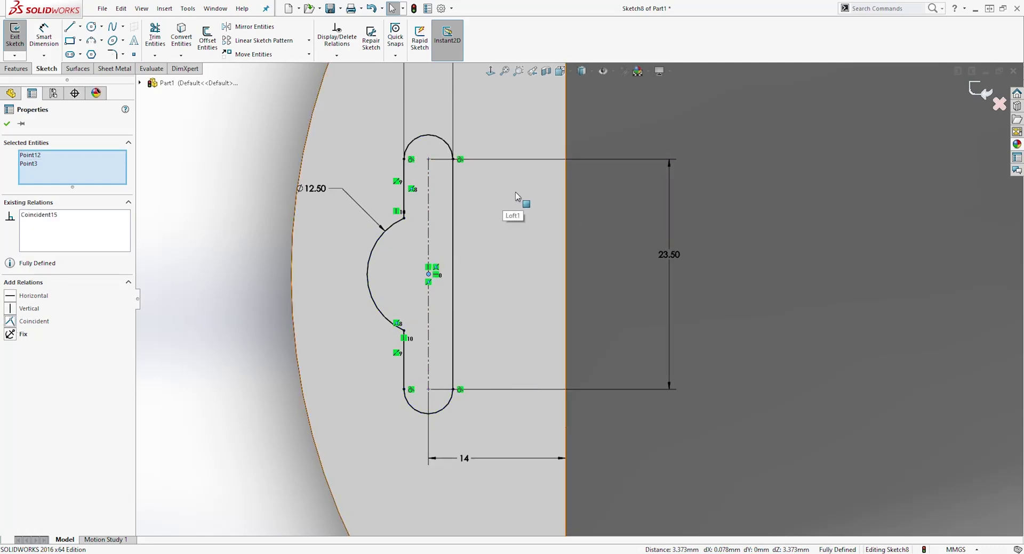
key("ctrl+z")
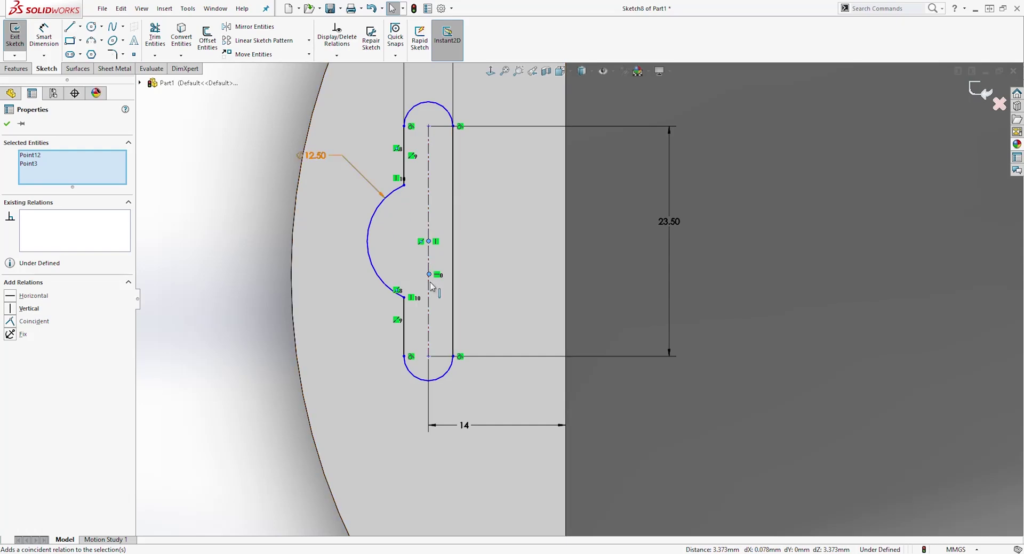
key("Escape")
Make the midpoint of the slot's centreline coincident with the nearby sketch point and close the slot sketch
mouse_move(405, 187)
left_mouse_down()
mouse_move(429, 200)
mouse_move(441, 187)
mouse_move(441, 205)
mouse_move(454, 169)
mouse_move(520, 176)
left_mouse_up()
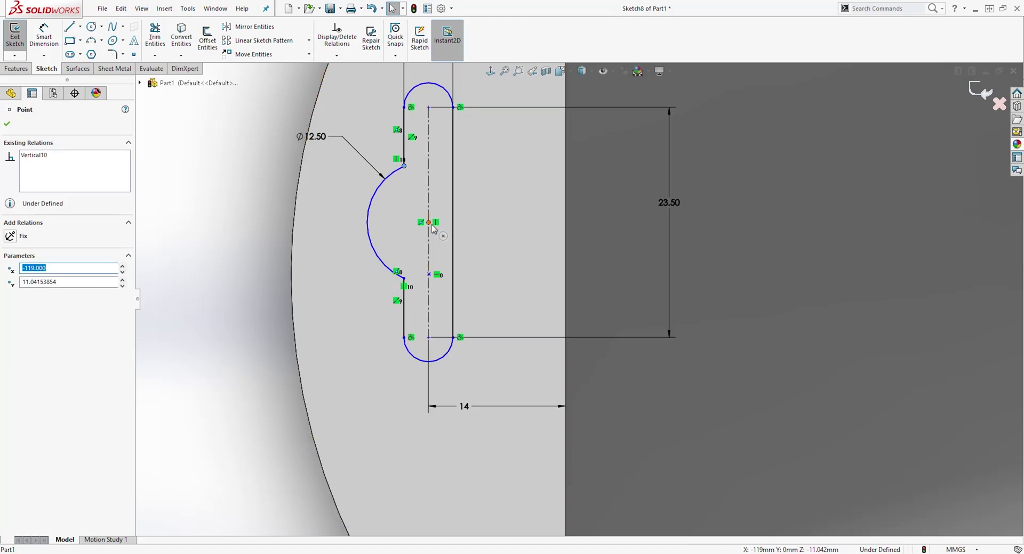
left_click(432, 261)
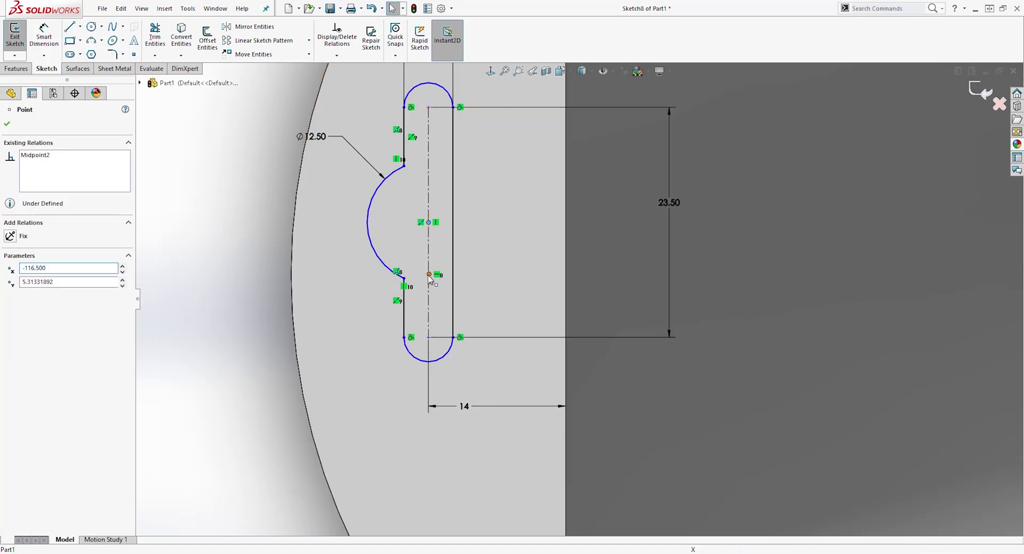
left_click(428, 222, "ctrl")
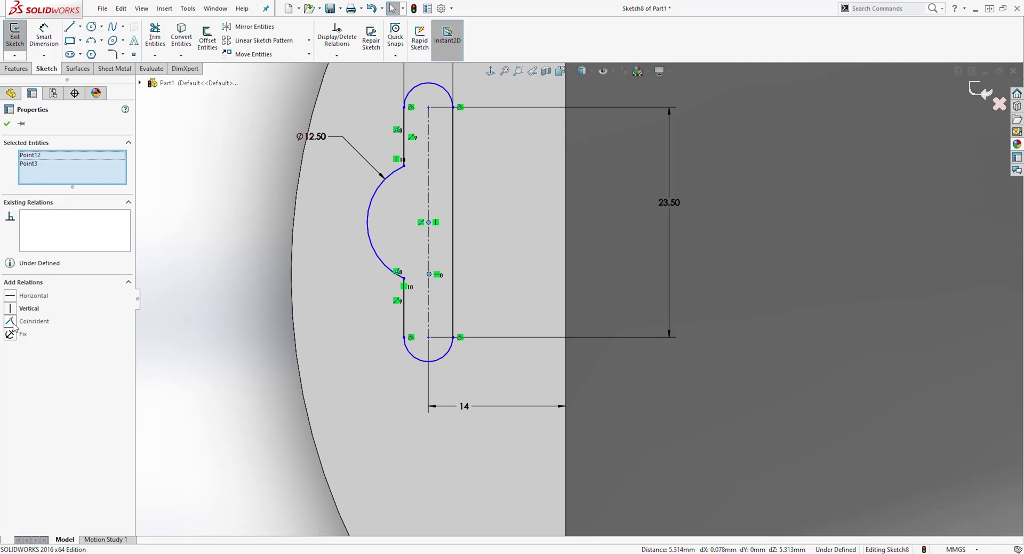
left_click(11, 322)
left_click(228, 299)
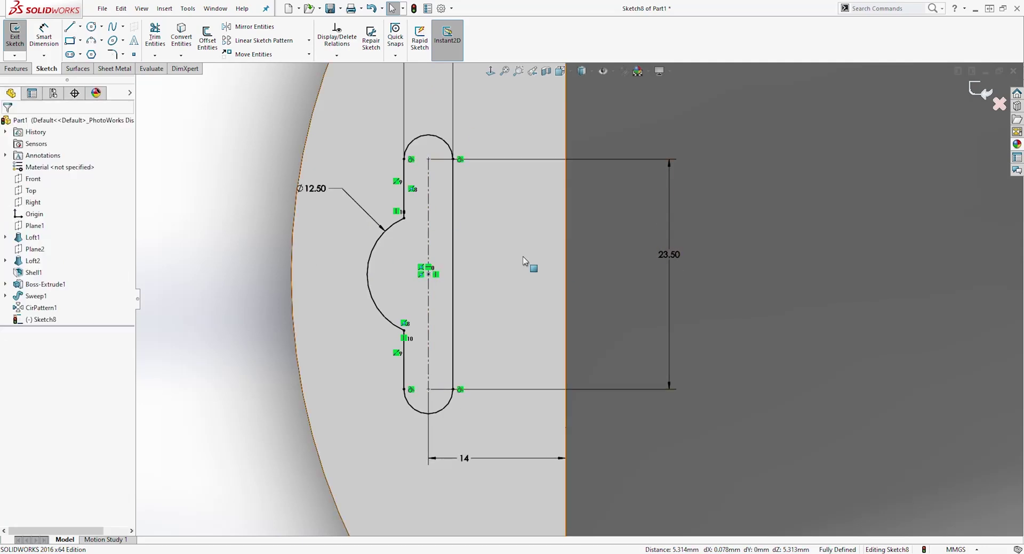
scroll(543, 253, "up", 3)
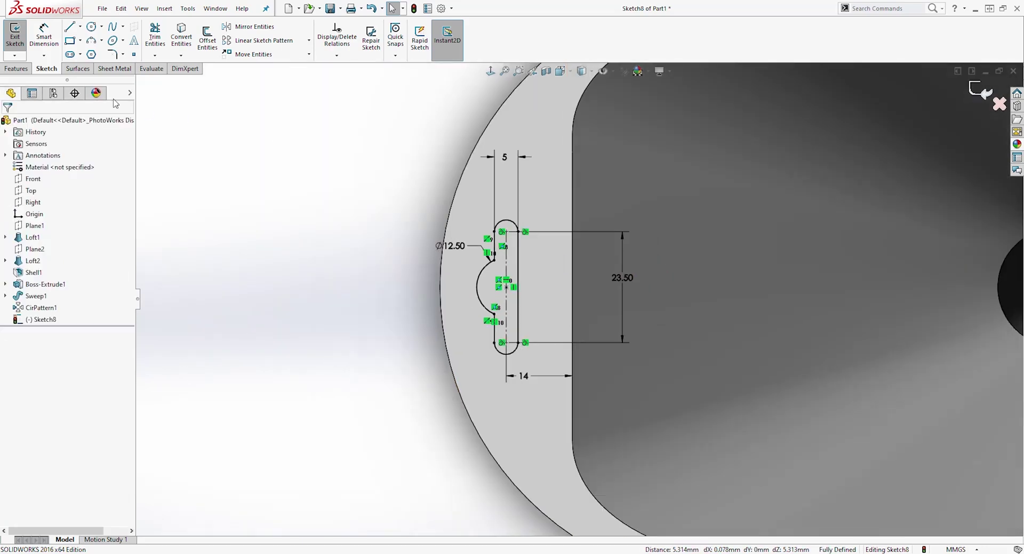
left_click(980, 94)
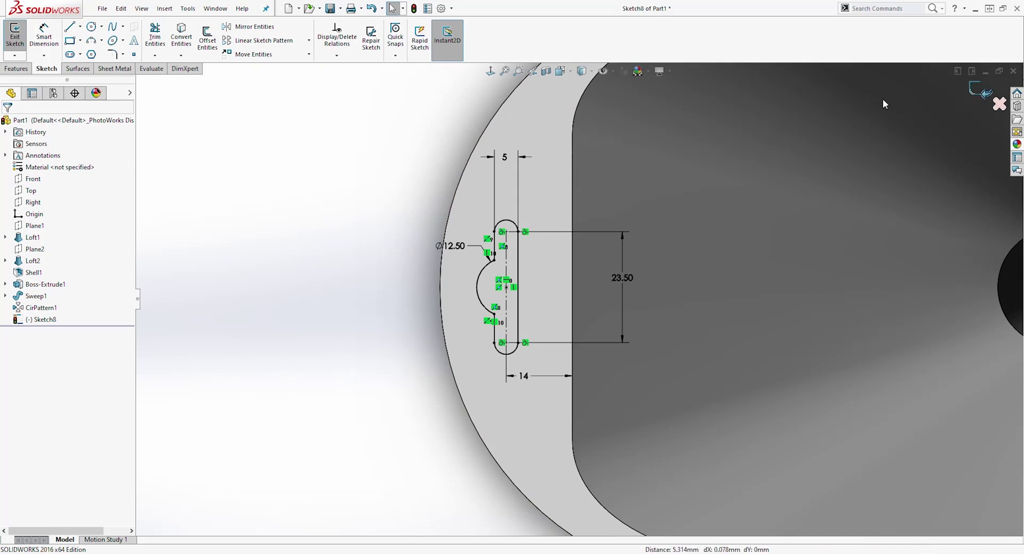
Cut the slot profile through the funnel's rim with an Extruded Cut using the Up To Next end condition
left_click(20, 70)
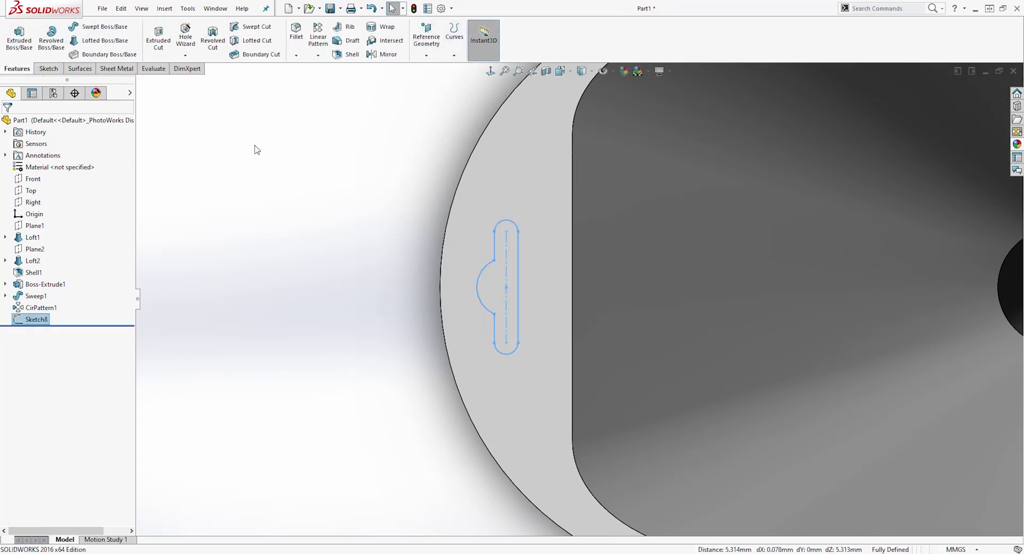
left_click(160, 43)
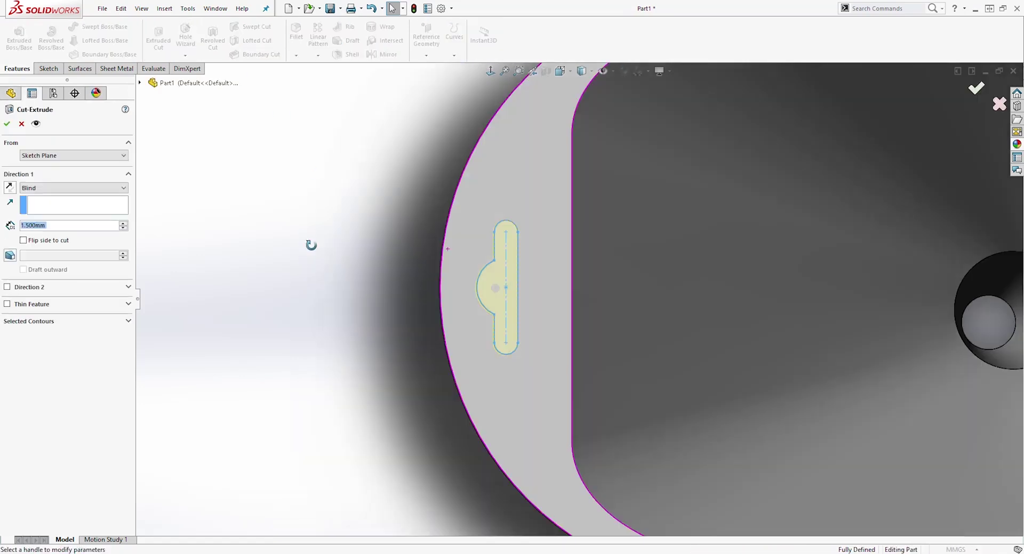
mouse_move(310, 246)
middle_mouse_down()
mouse_move(411, 158)
mouse_move(395, 171)
middle_mouse_up()
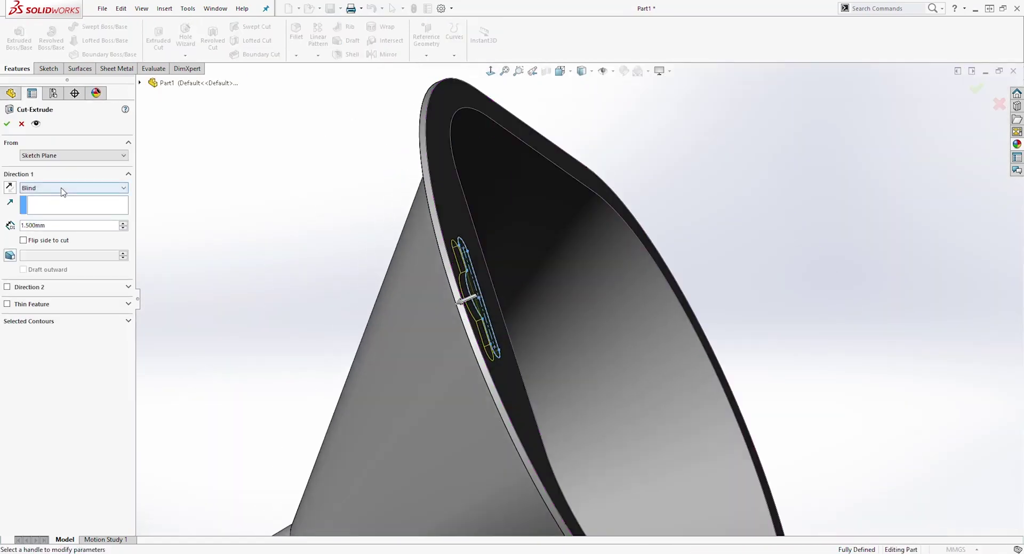
left_click(62, 188)
left_click(58, 216)
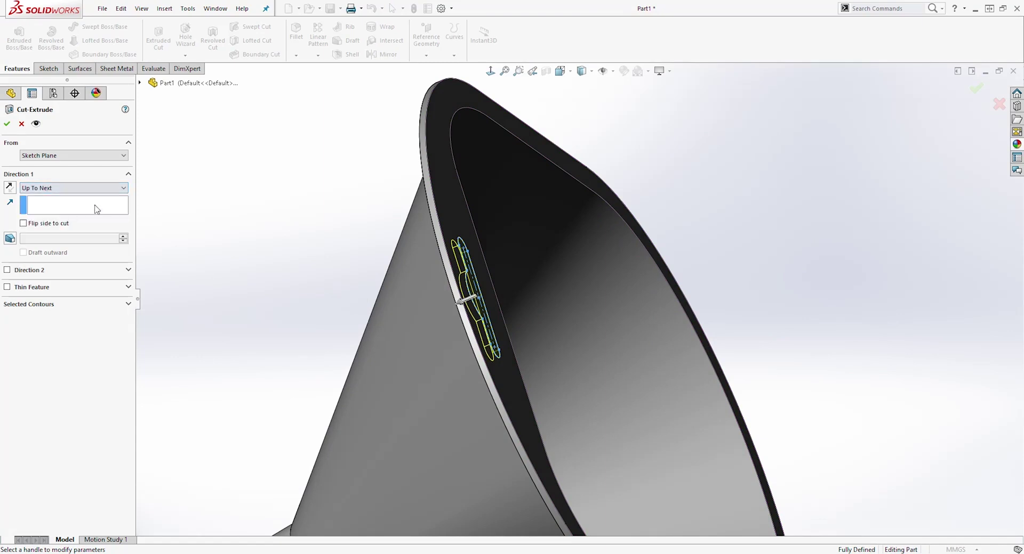
left_click(7, 125)
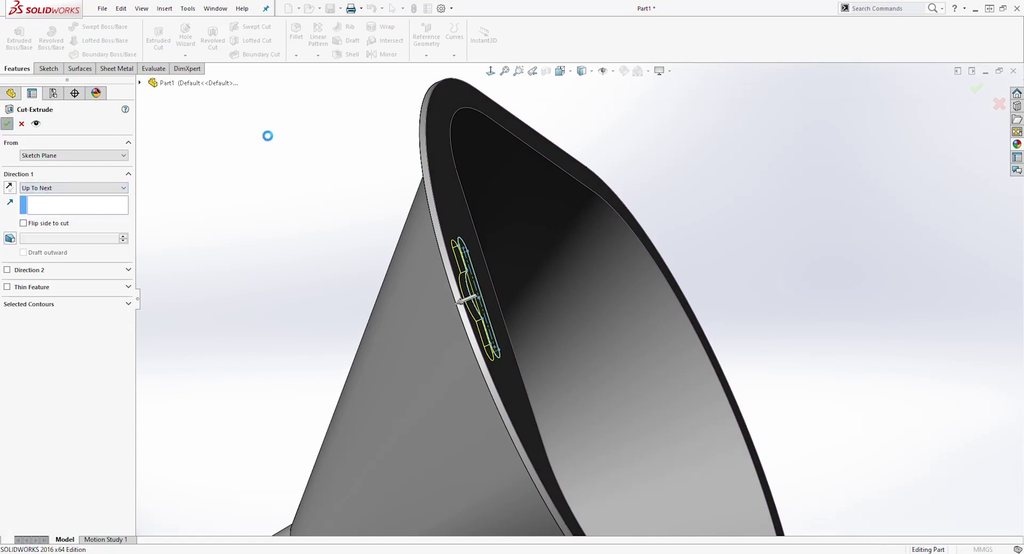
key("f")
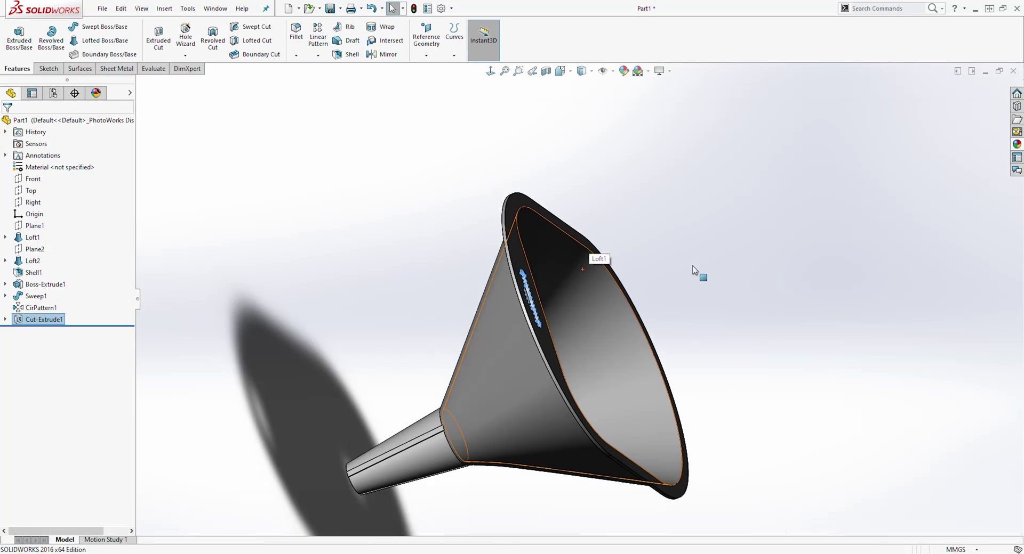
middle_click_drag(734, 332, 590, 271)
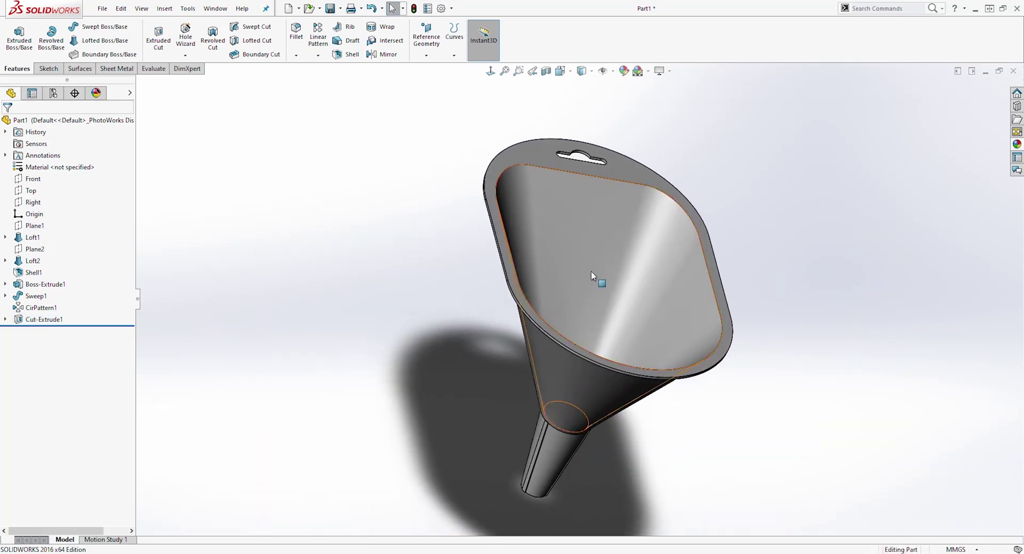
Apply the default color appearance from the appearance library to the whole part
left_click(1016, 146)
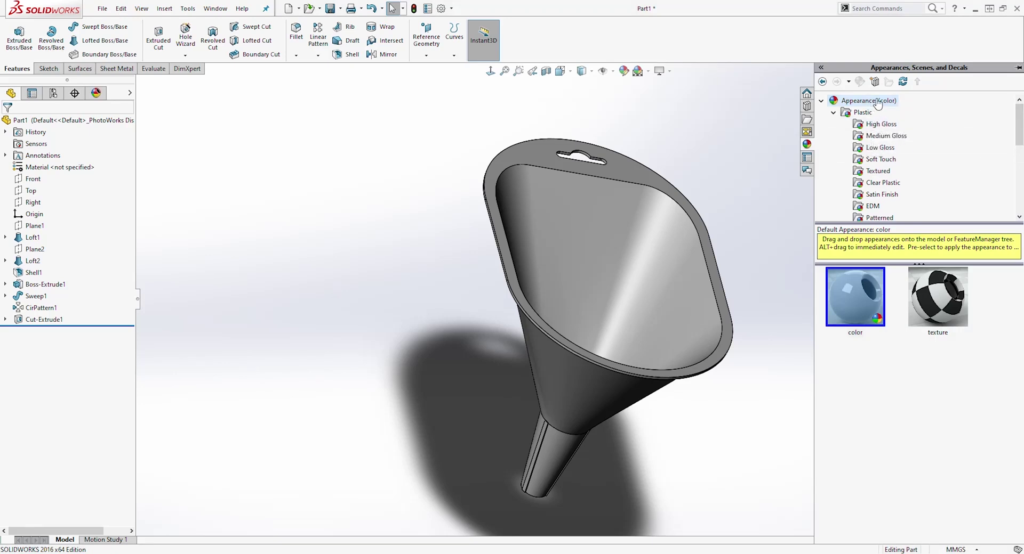
left_click_drag(854, 296, 632, 254)
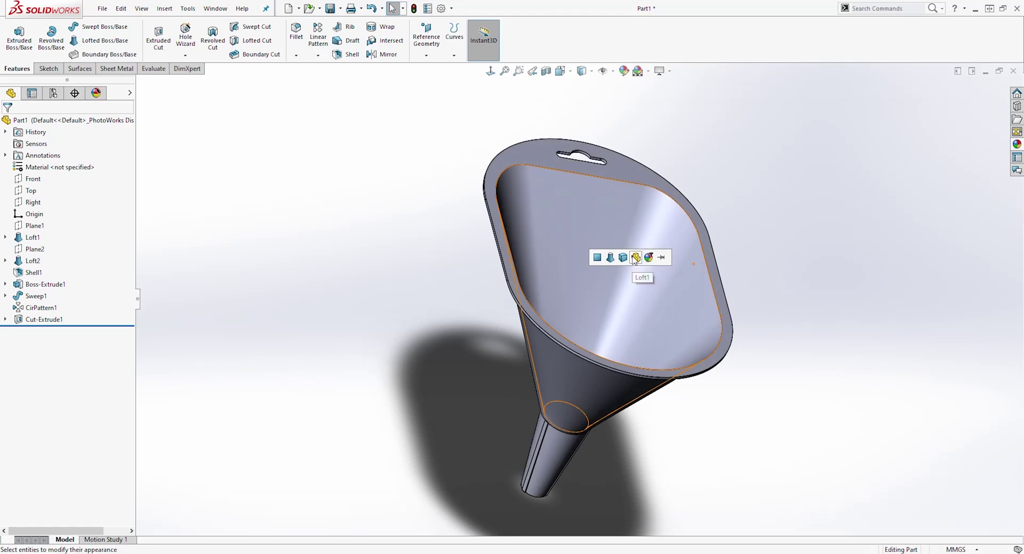
left_click(635, 258)
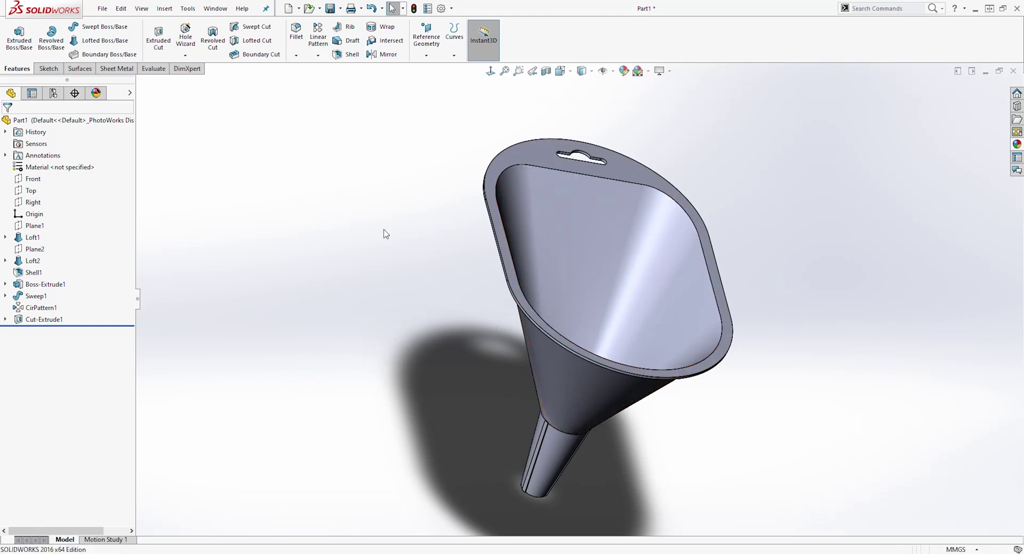
Edit the part's color appearance and choose the saturated blue swatch from the standard palette
left_click(97, 93)
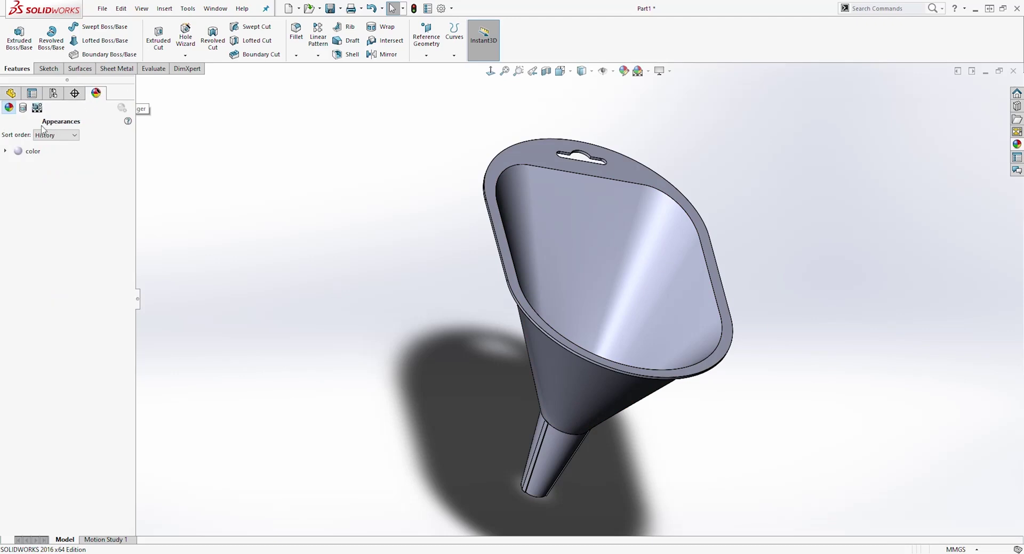
mouse_move(27, 160)
right_click(26, 152)
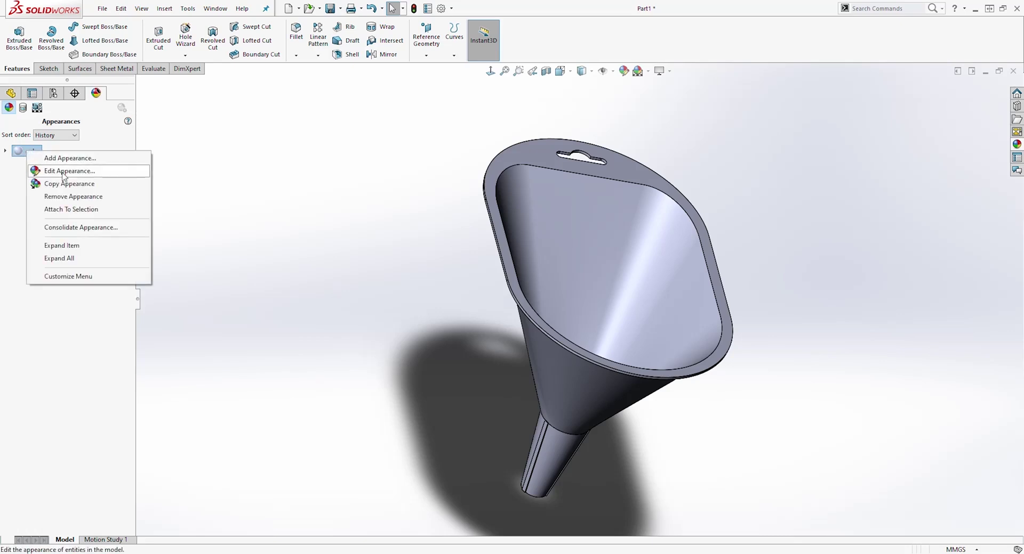
left_click(63, 173)
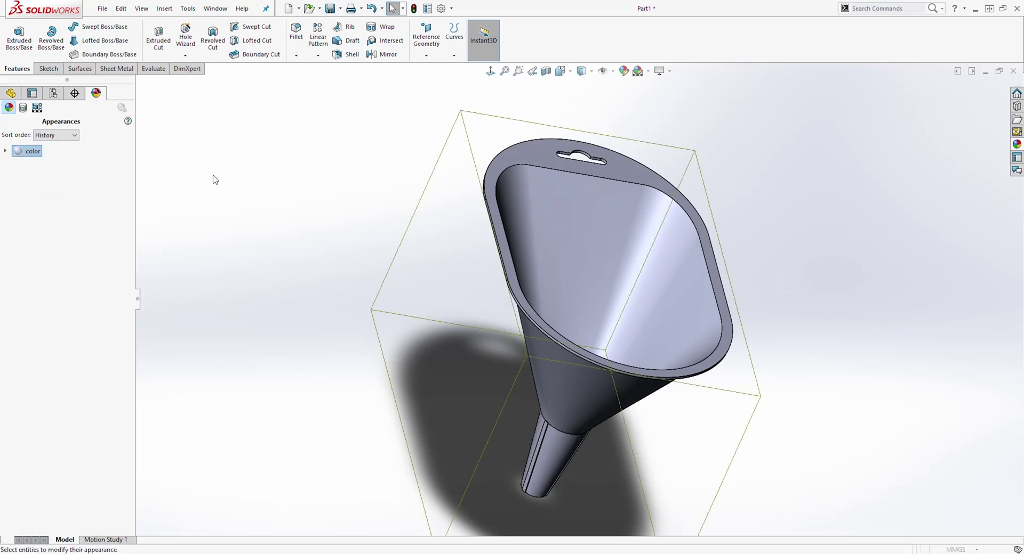
left_click(71, 349)
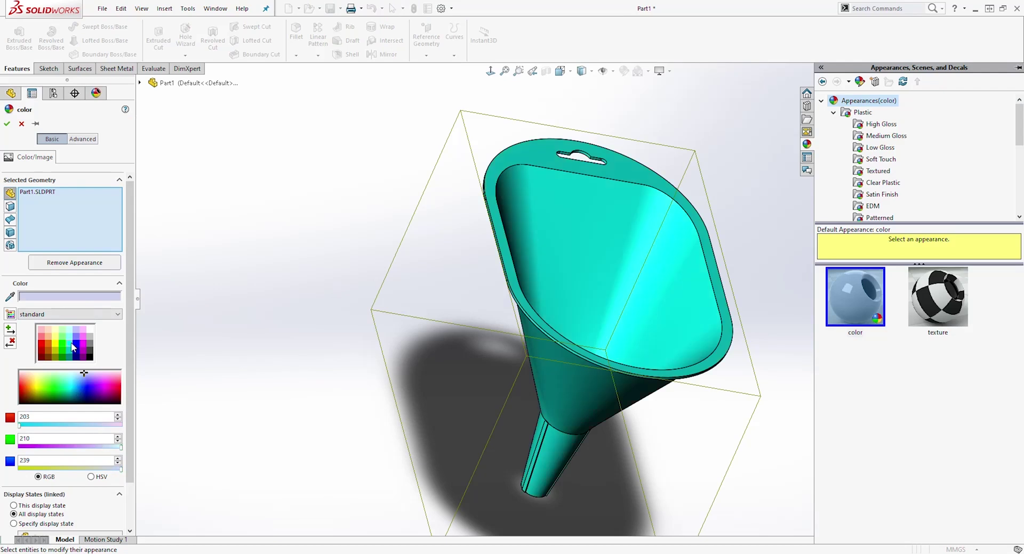
left_click(75, 344)
left_click(76, 330)
left_click(76, 352)
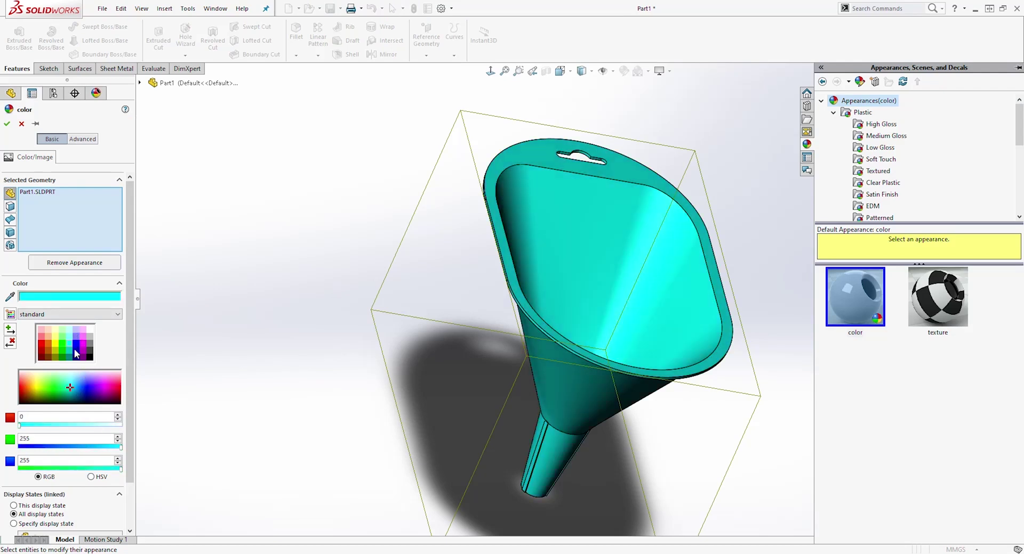
left_click(77, 337)
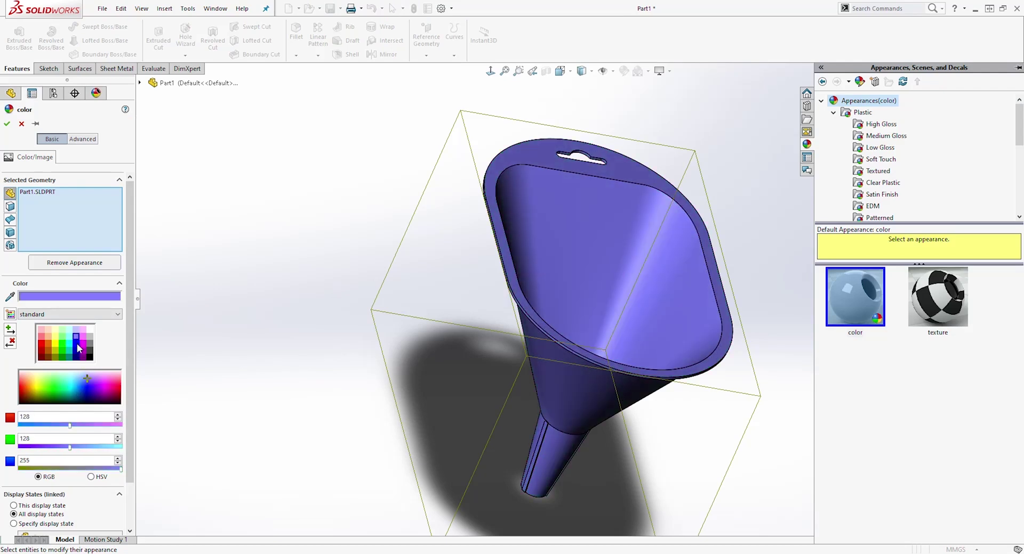
left_click(76, 344)
middle_click_drag(469, 292, 411, 237)
left_click(7, 126)
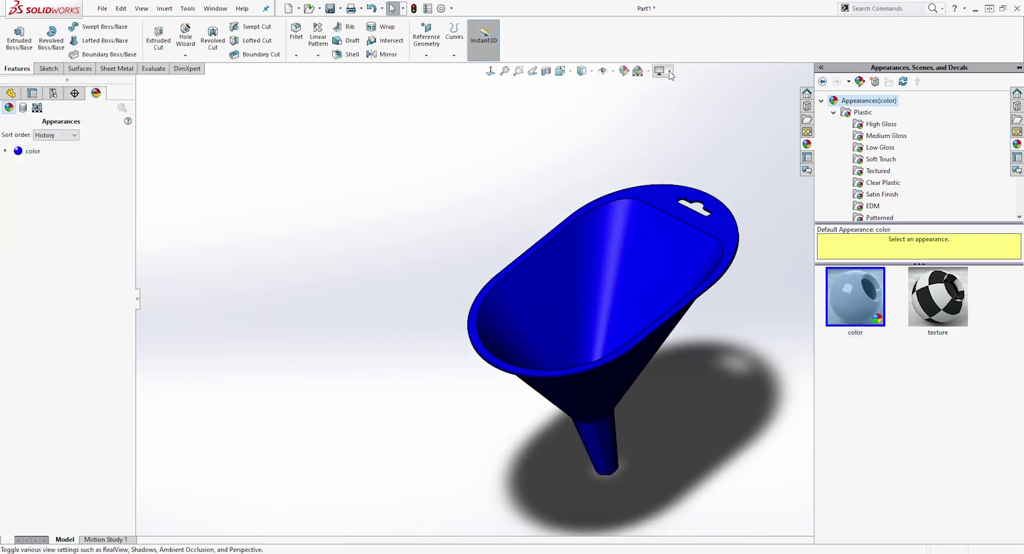
Turn on RealView graphics to display the blue funnel with reflections and view it from the side
left_click(670, 72)
left_click(680, 87)
mouse_move(676, 354)
middle_mouse_down()
mouse_move(797, 331)
mouse_move(761, 381)
mouse_move(806, 273)
mouse_move(757, 268)
mouse_move(696, 313)
mouse_move(834, 292)
mouse_move(789, 397)
mouse_move(693, 433)
middle_mouse_up()
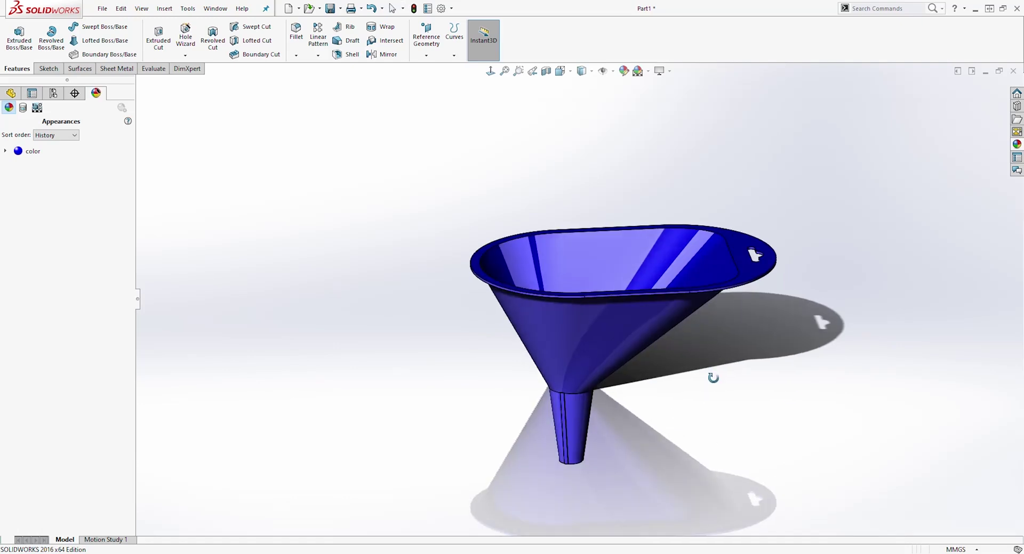